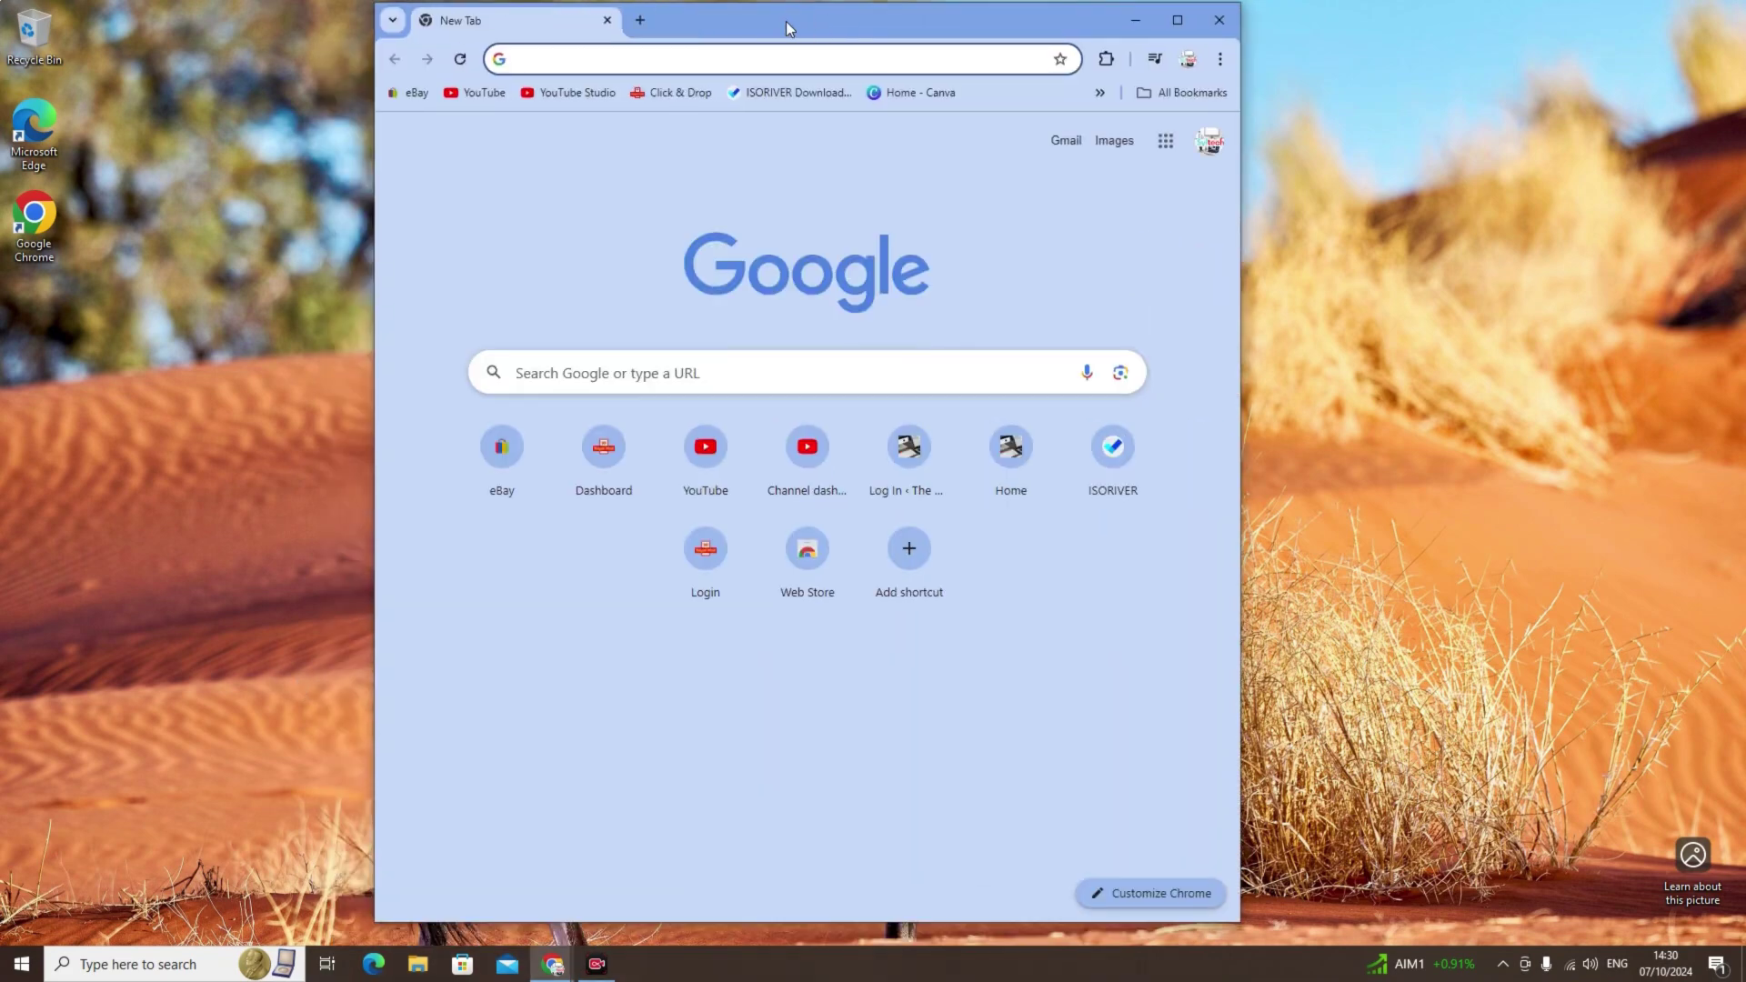
Step: Open Chrome and go to the Blogs page of the PC Repair World site
{"action": "double_click", "coordinate": [784, 20]}
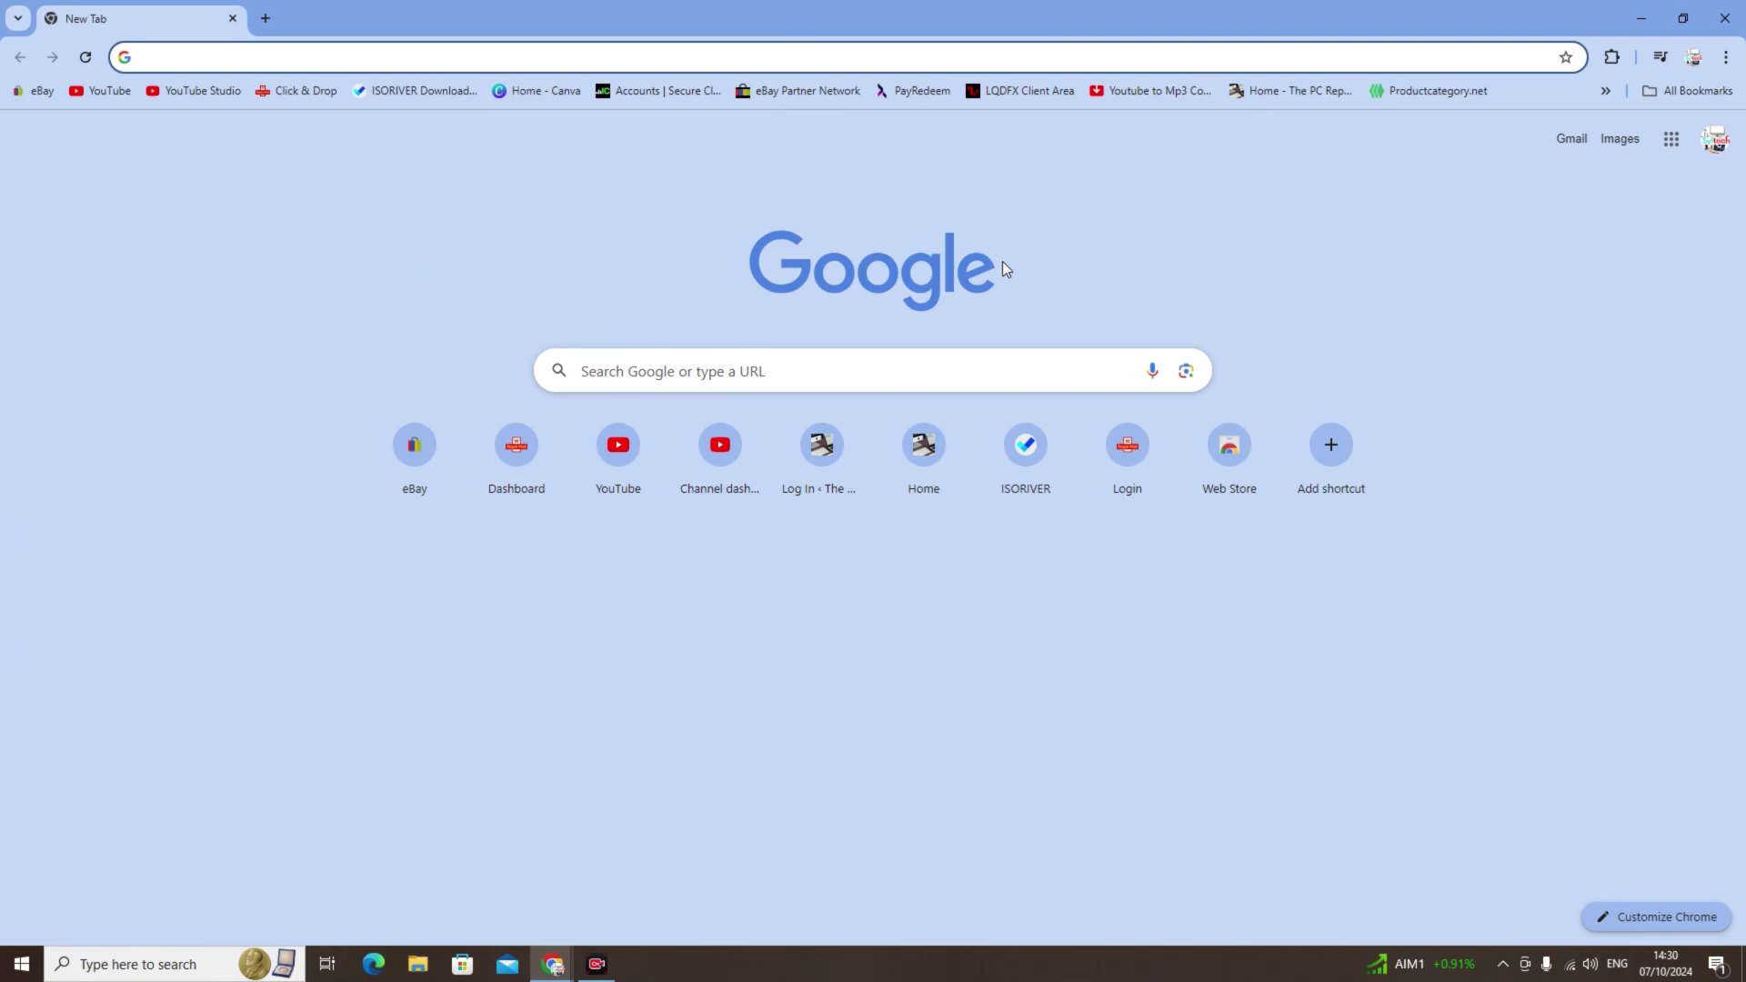
{"action": "left_click", "coordinate": [1289, 91]}
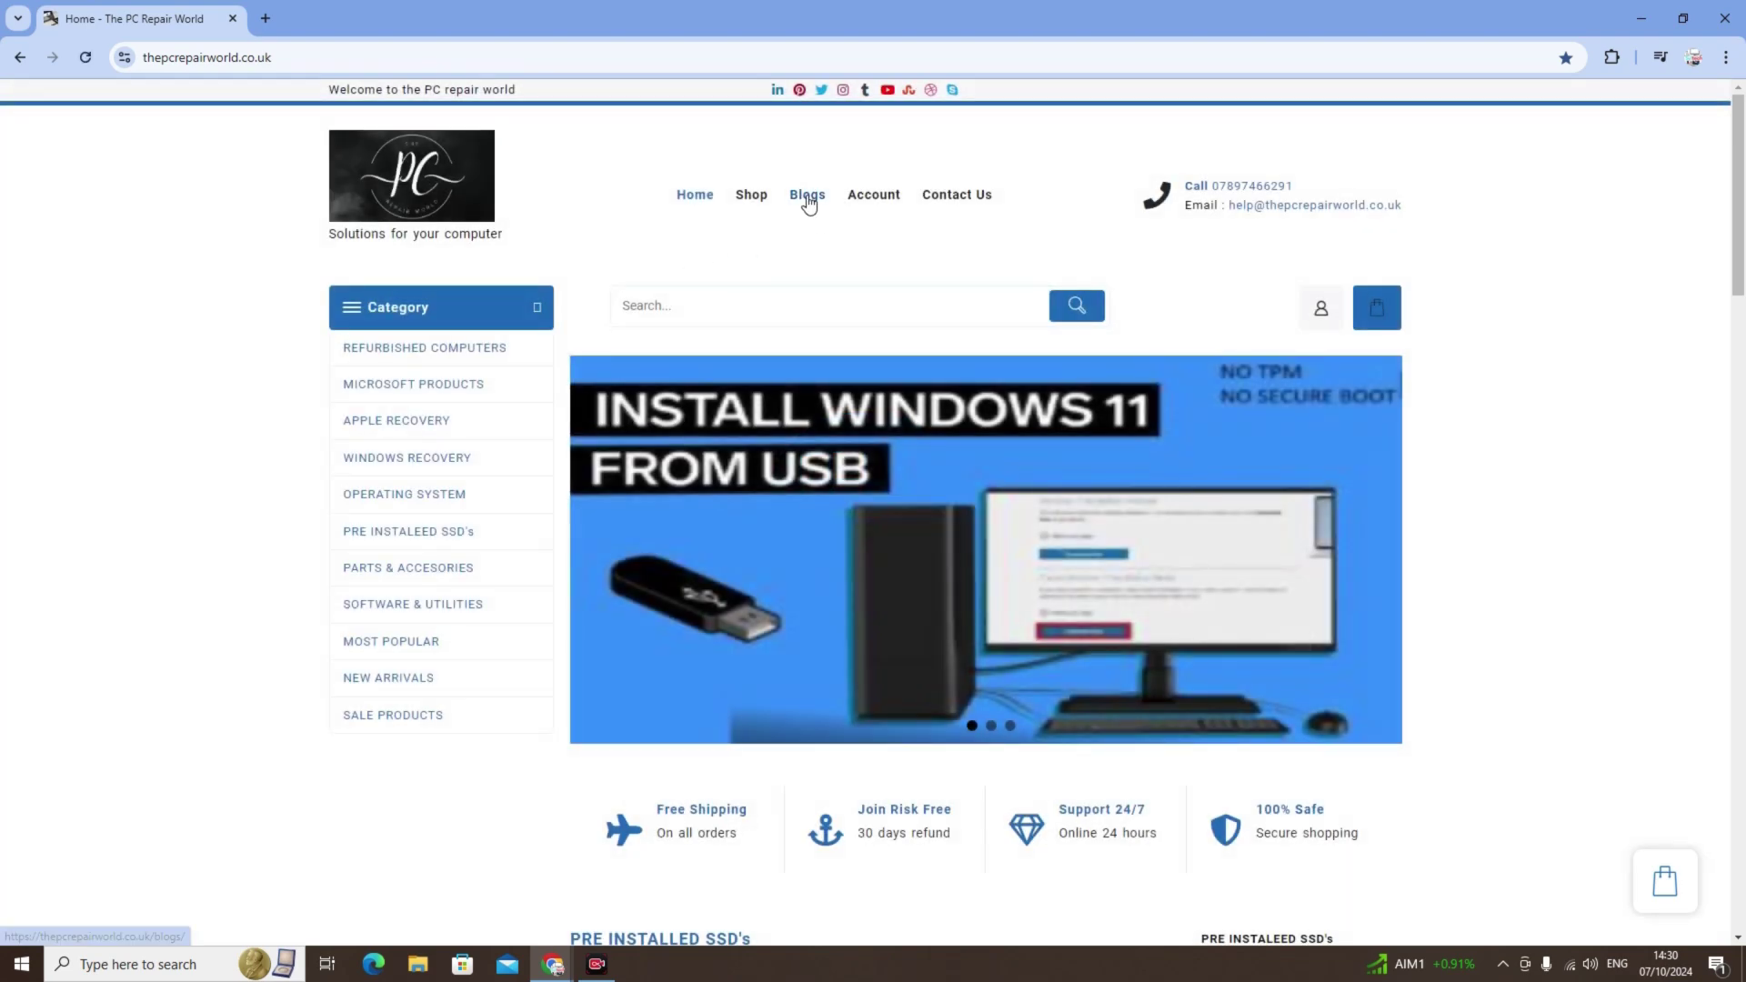
{"action": "left_click", "coordinate": [806, 198]}
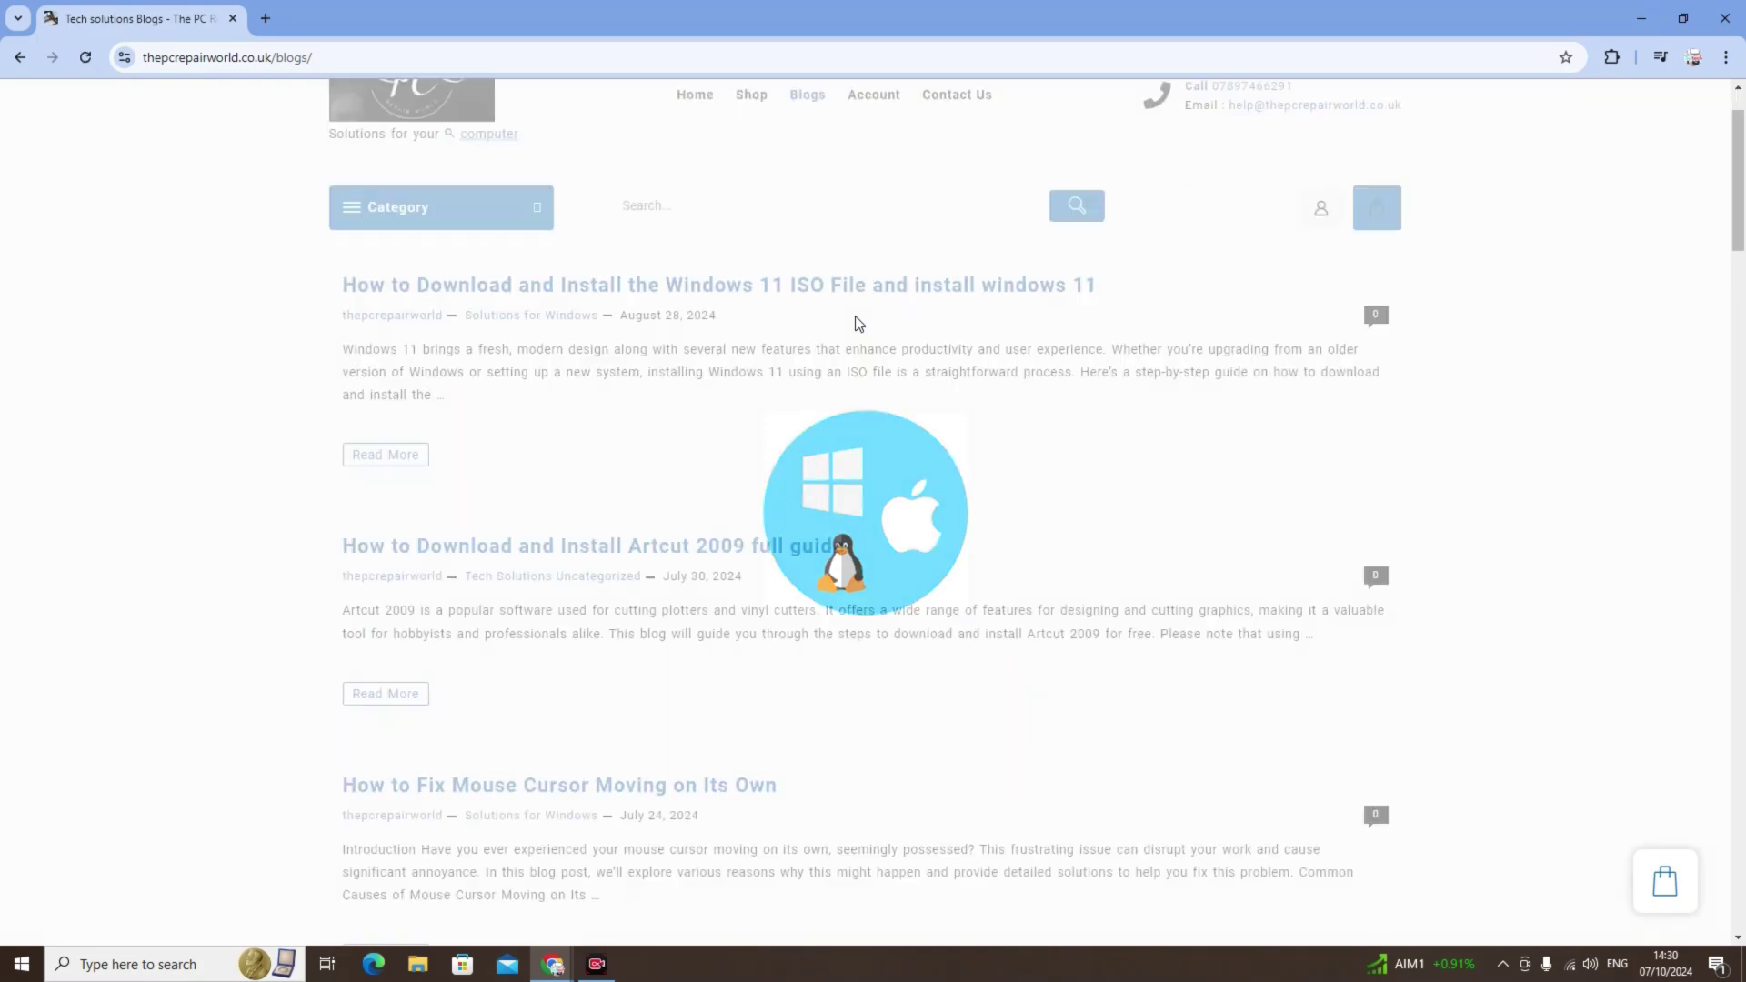
{"action": "scroll", "coordinate": [854, 318], "scroll_direction": "down", "scroll_amount": 1}
{"action": "scroll", "coordinate": [800, 323], "scroll_direction": "down", "scroll_amount": 2}
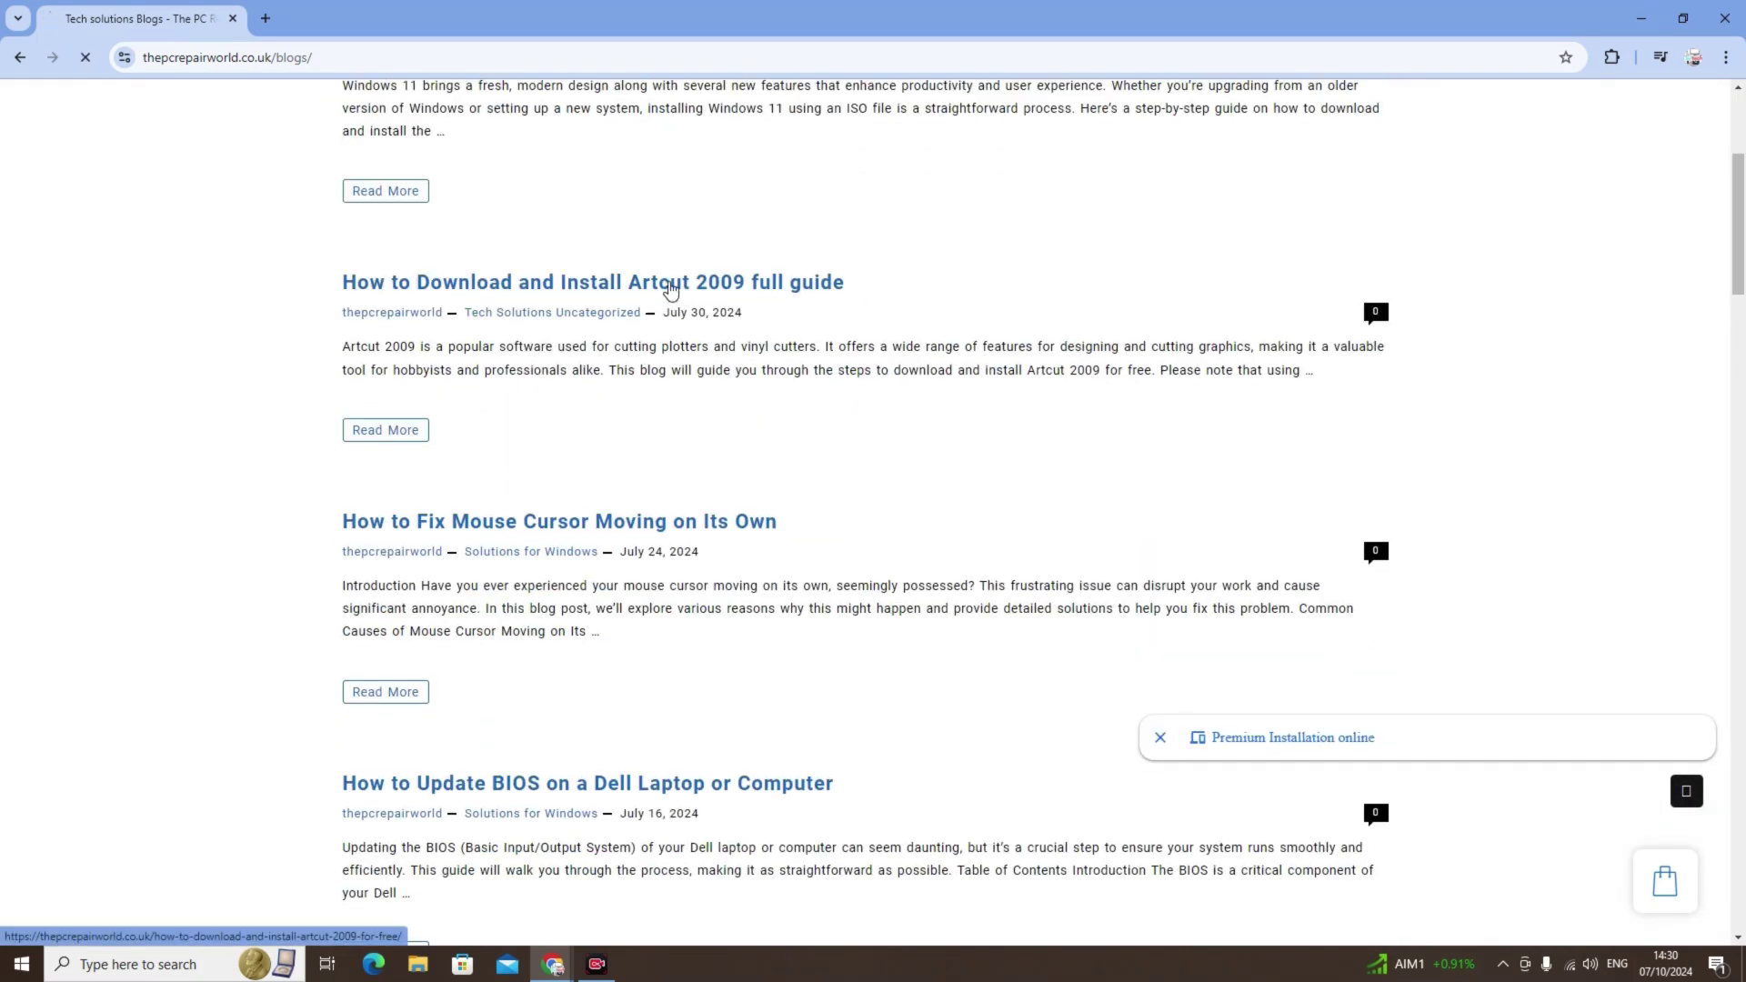
Step: Open the Artcut 2009 download article, scroll down to Download Now, and minimise Chrome
{"action": "left_click", "coordinate": [561, 282]}
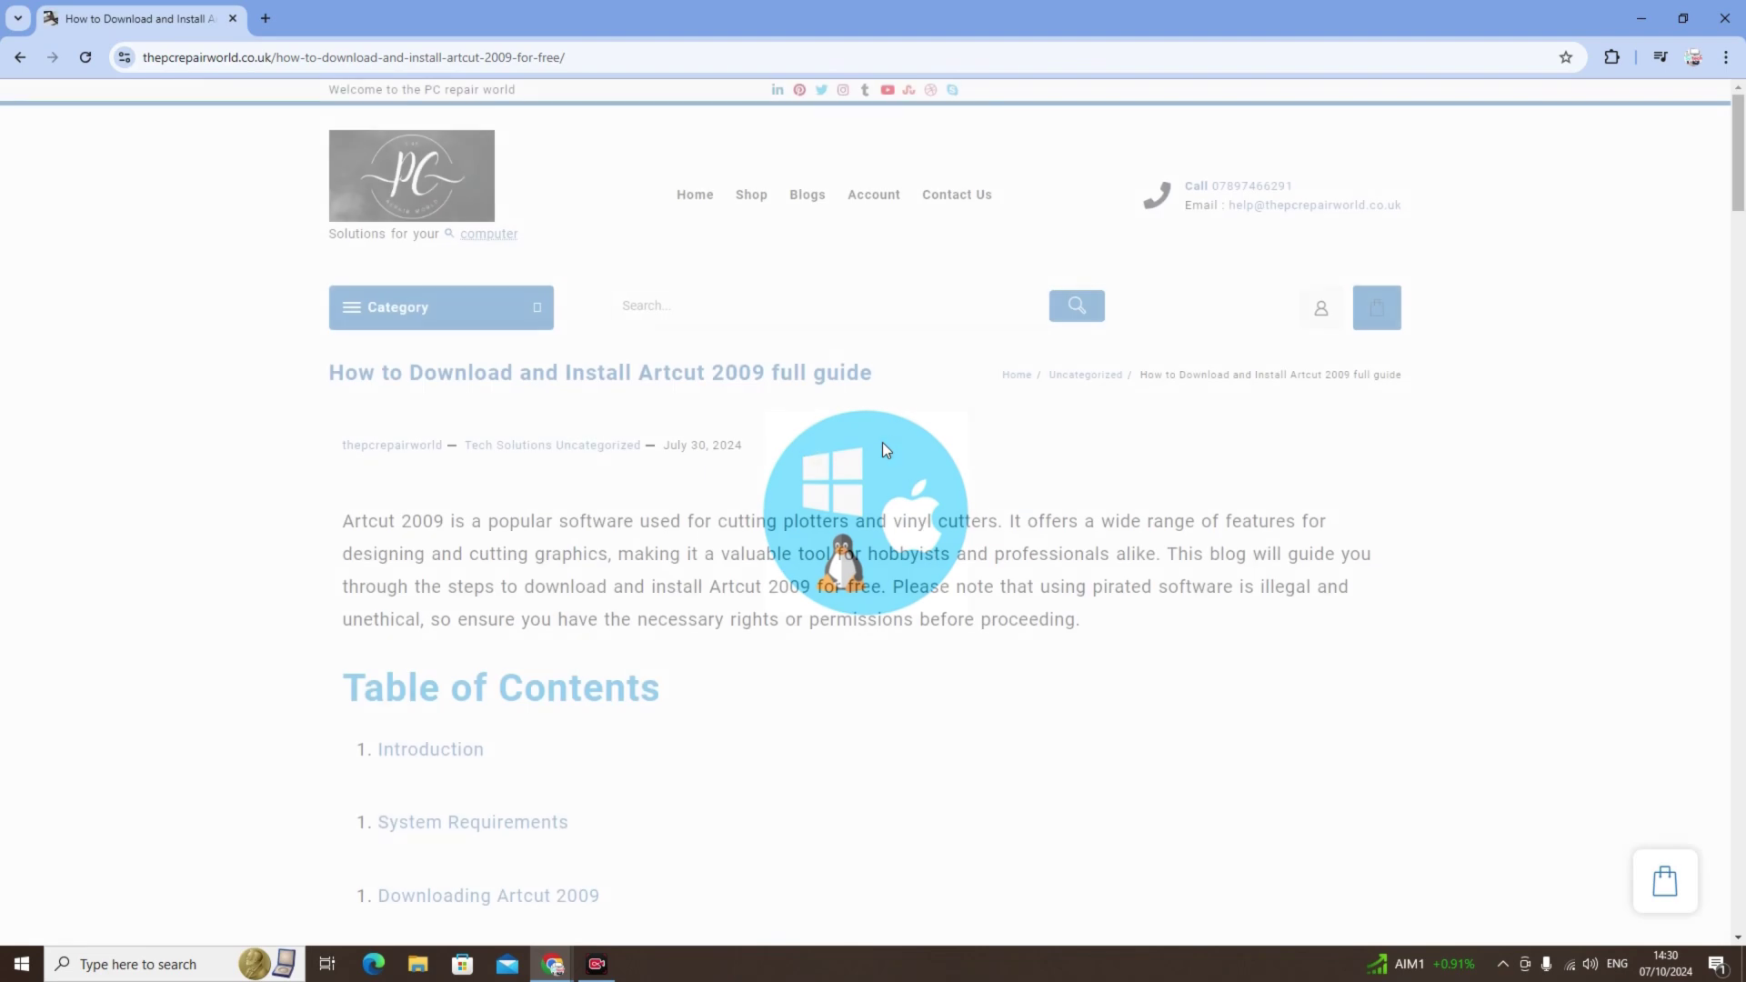
{"action": "scroll", "coordinate": [818, 446], "scroll_direction": "down", "scroll_amount": 8}
{"action": "scroll", "coordinate": [869, 427], "scroll_direction": "down", "scroll_amount": 6}
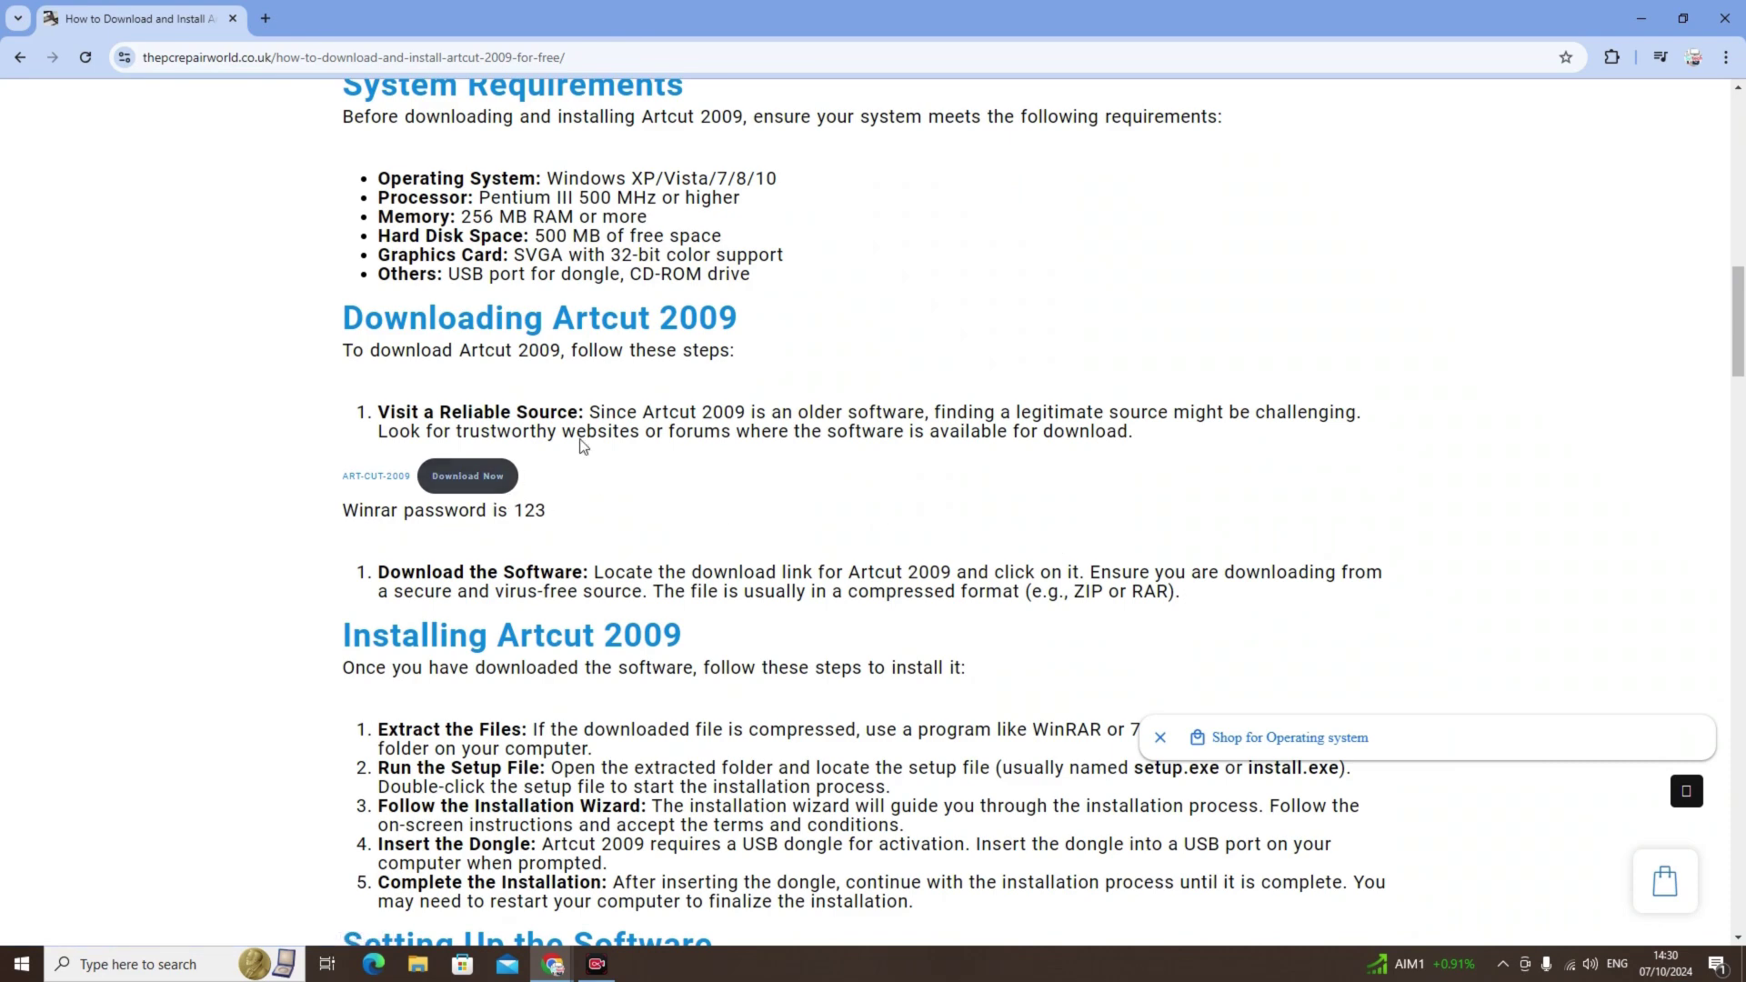
{"action": "left_click", "coordinate": [1636, 21]}
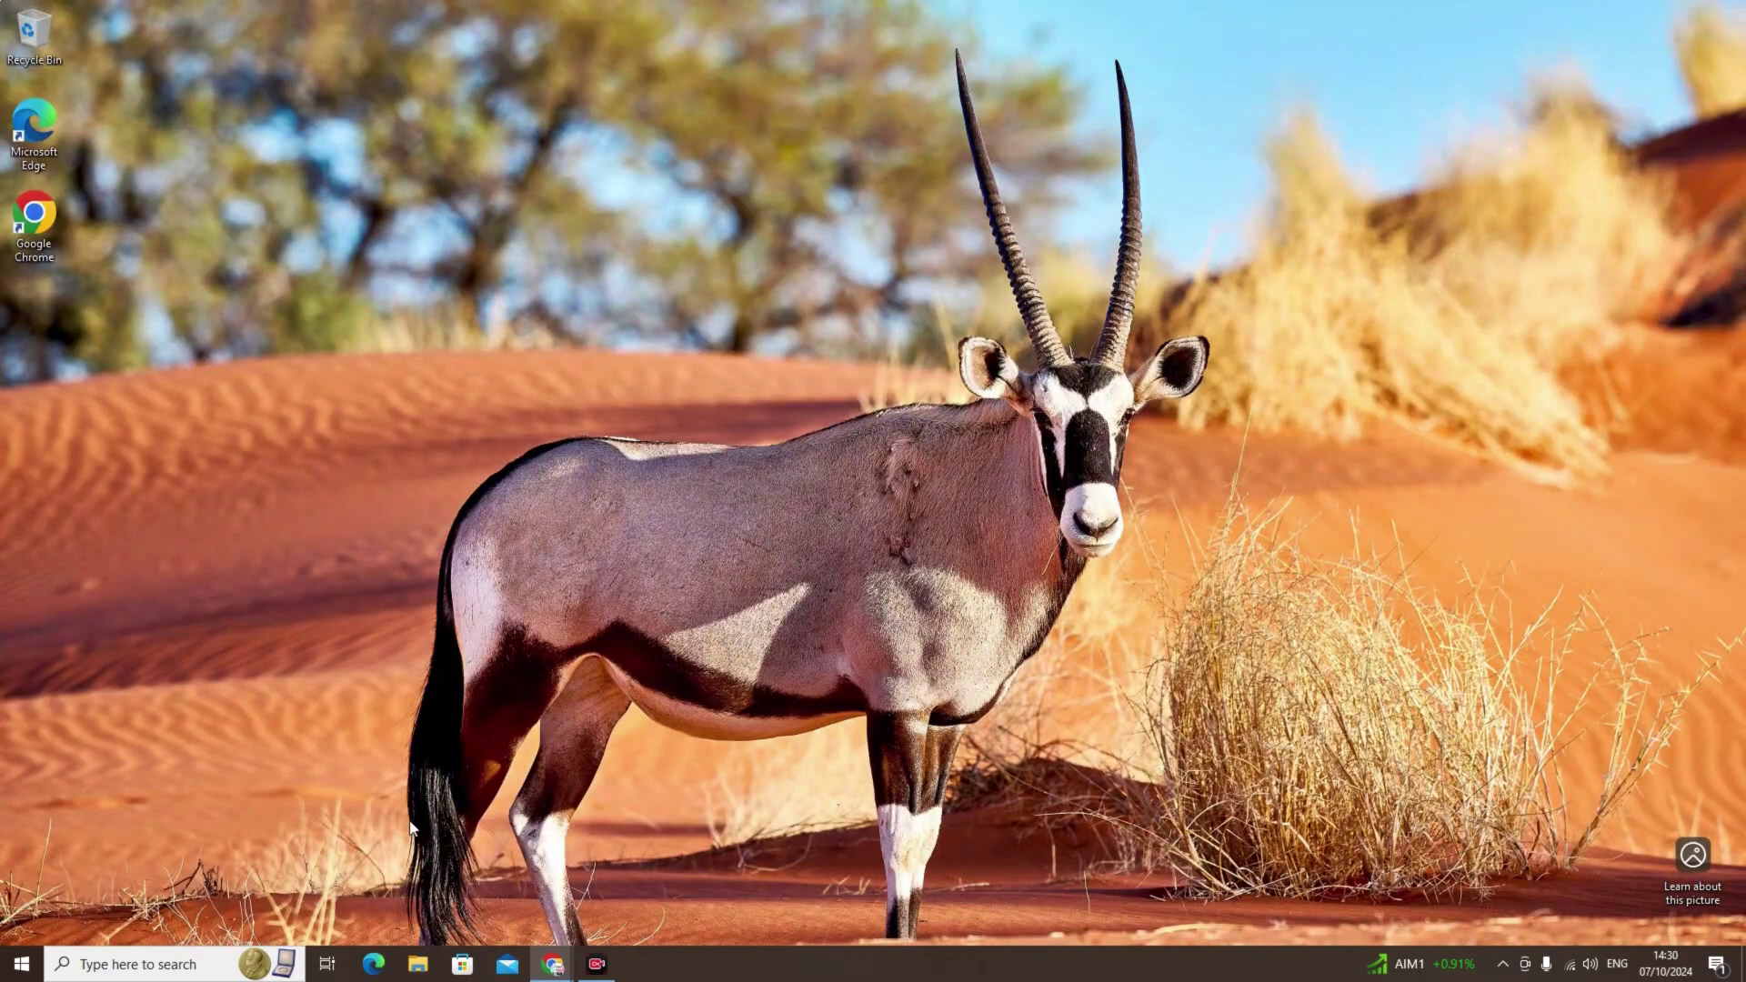
Step: Cut the ART-CUT-2009 archive from the D:\Artcut folder
{"action": "left_click", "coordinate": [418, 964]}
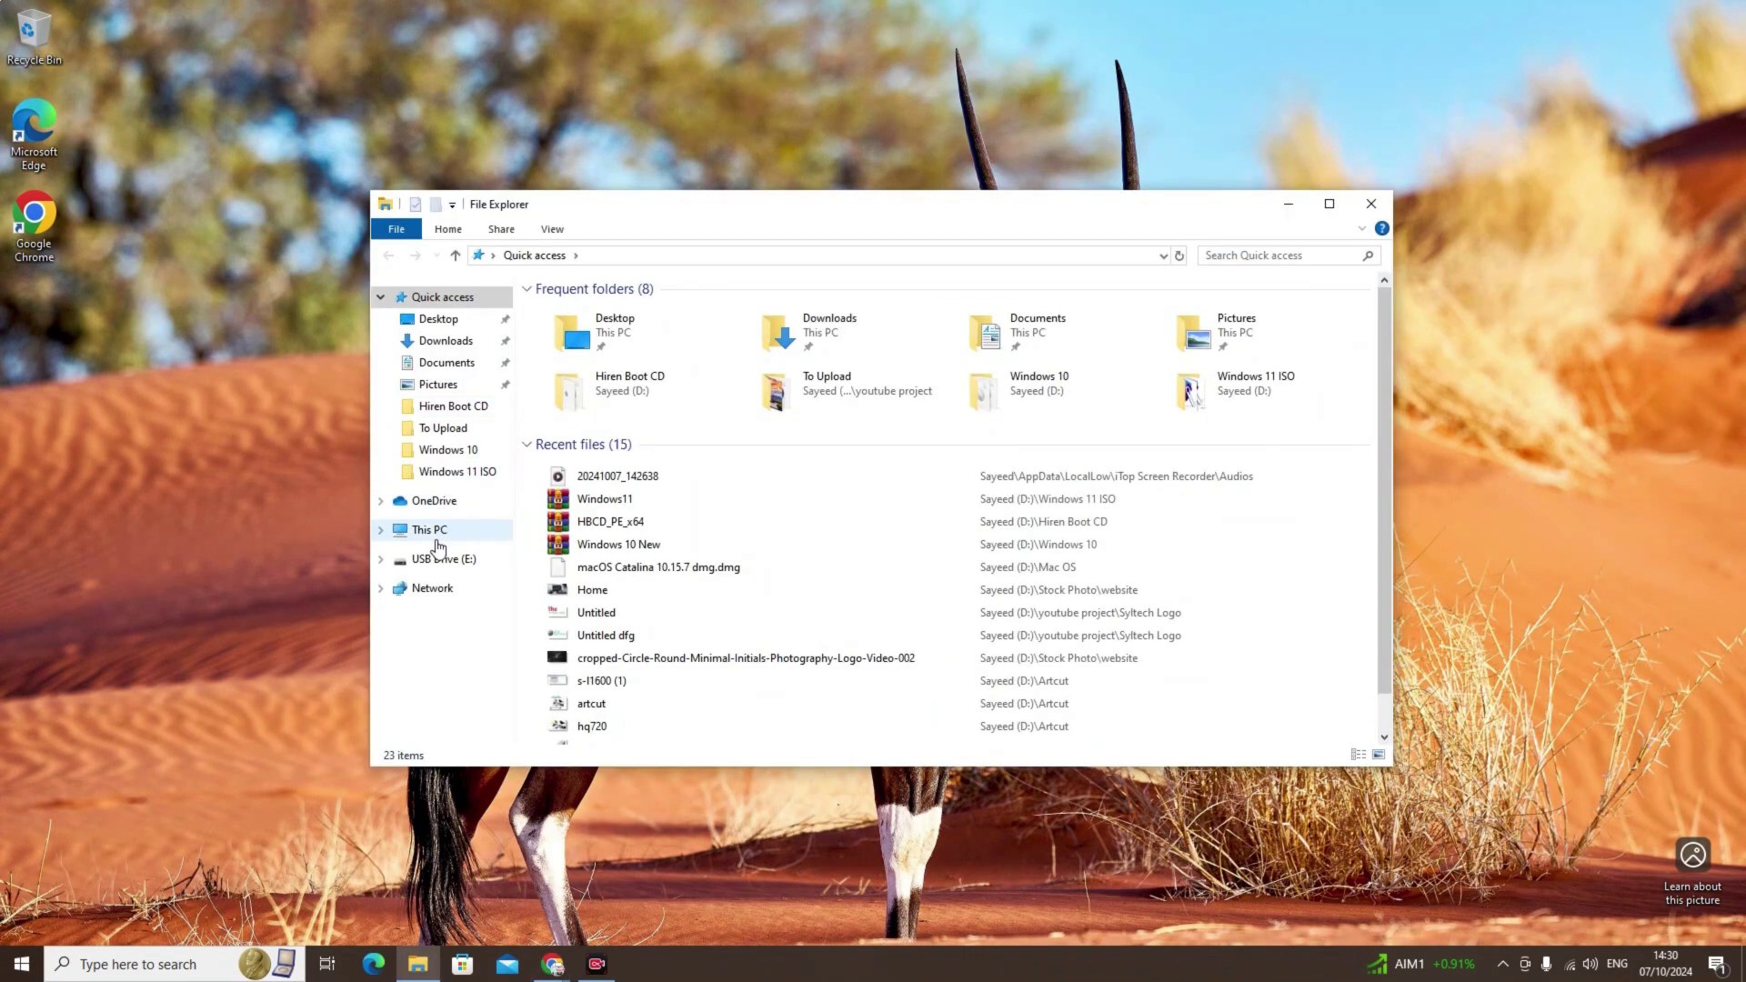
{"action": "left_click", "coordinate": [431, 531]}
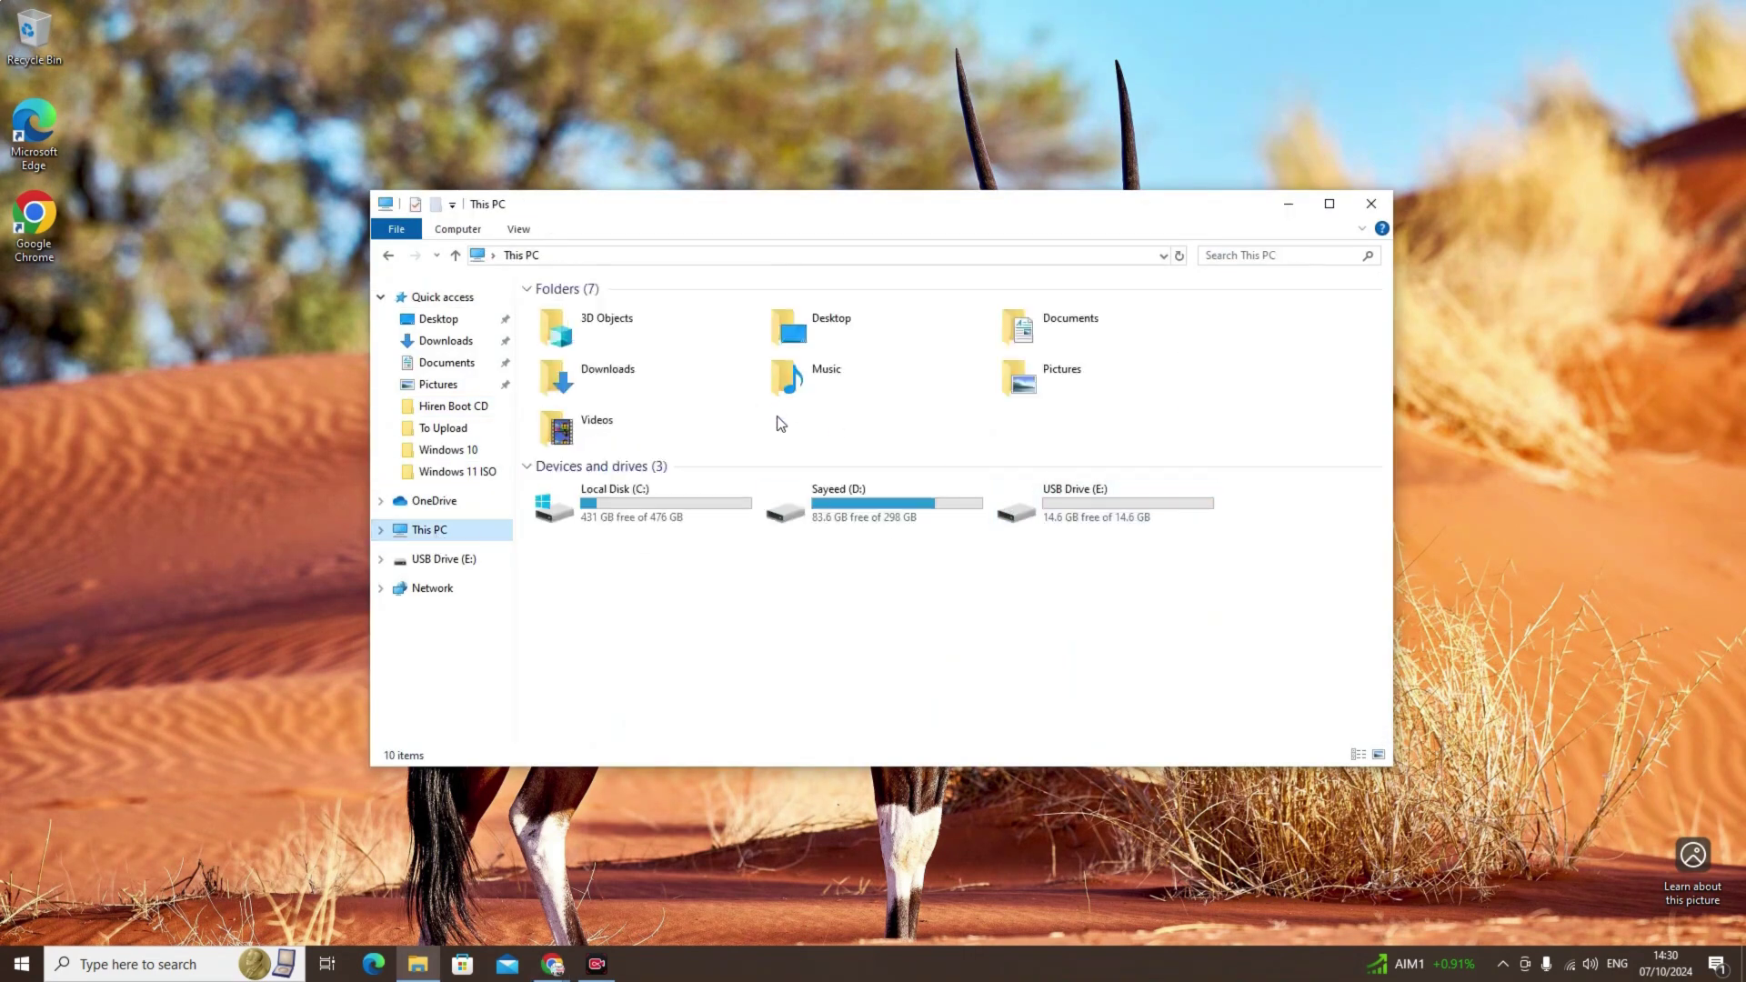
{"action": "double_click", "coordinate": [888, 498]}
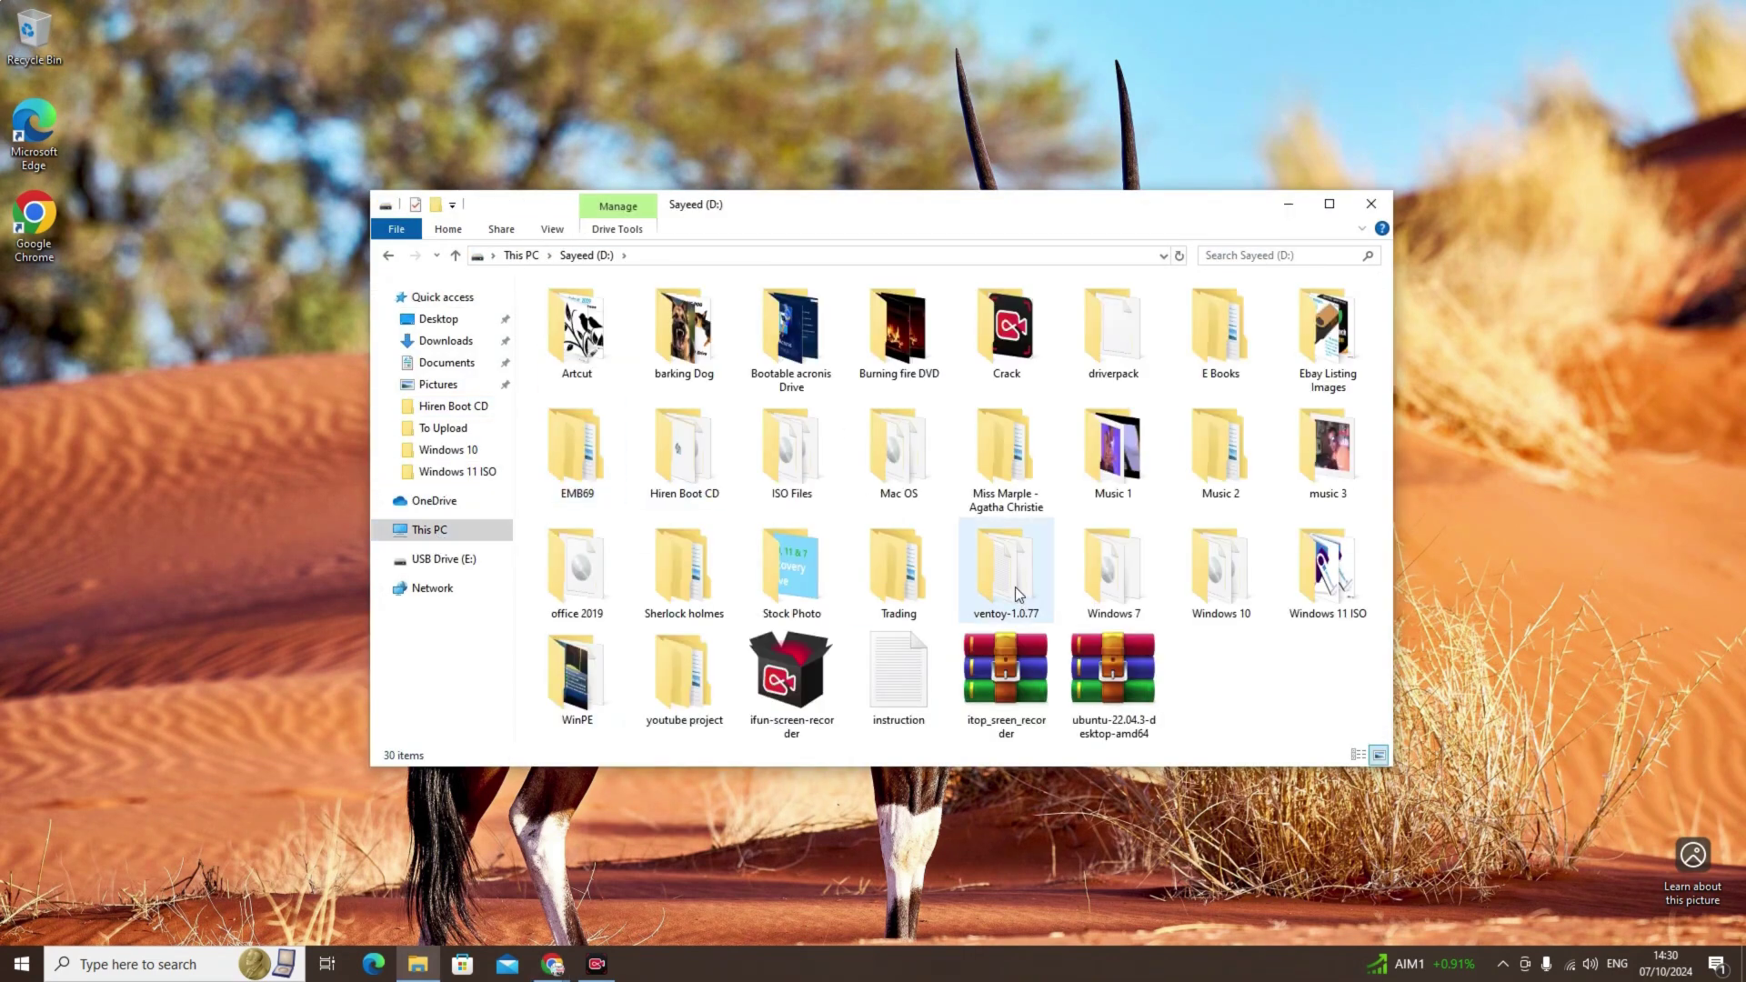
{"action": "double_click", "coordinate": [607, 342]}
{"action": "left_click", "coordinate": [674, 329]}
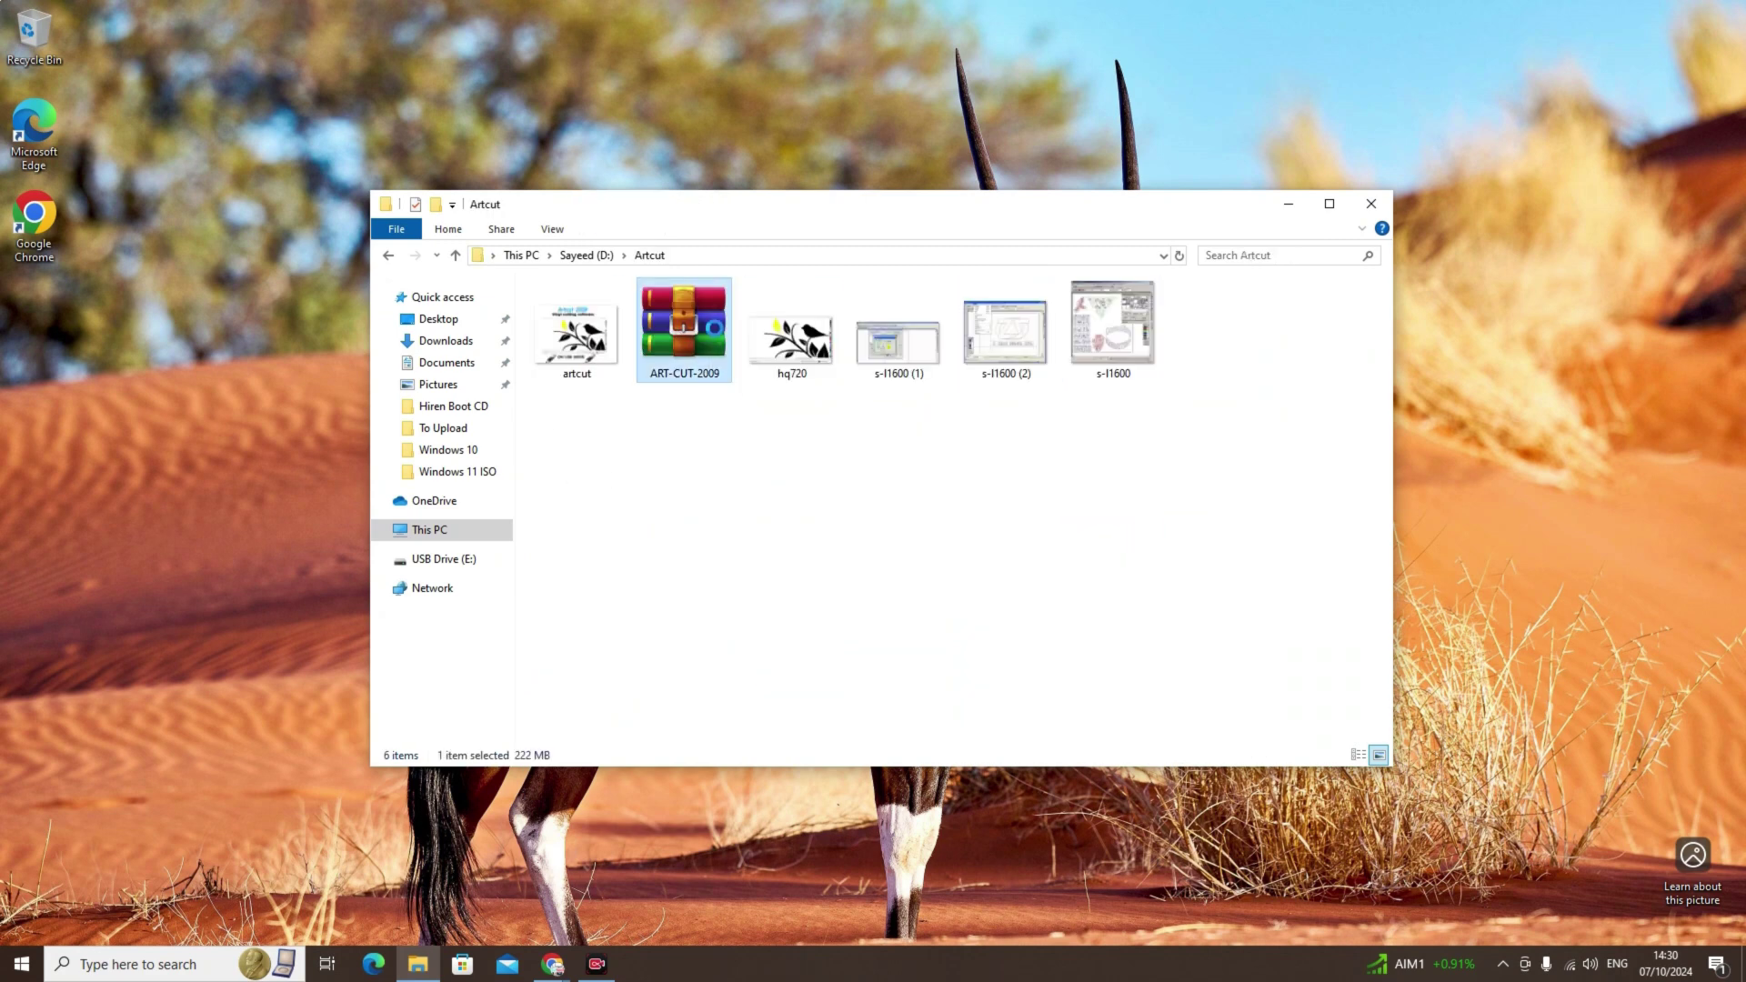
{"action": "right_click", "coordinate": [675, 329]}
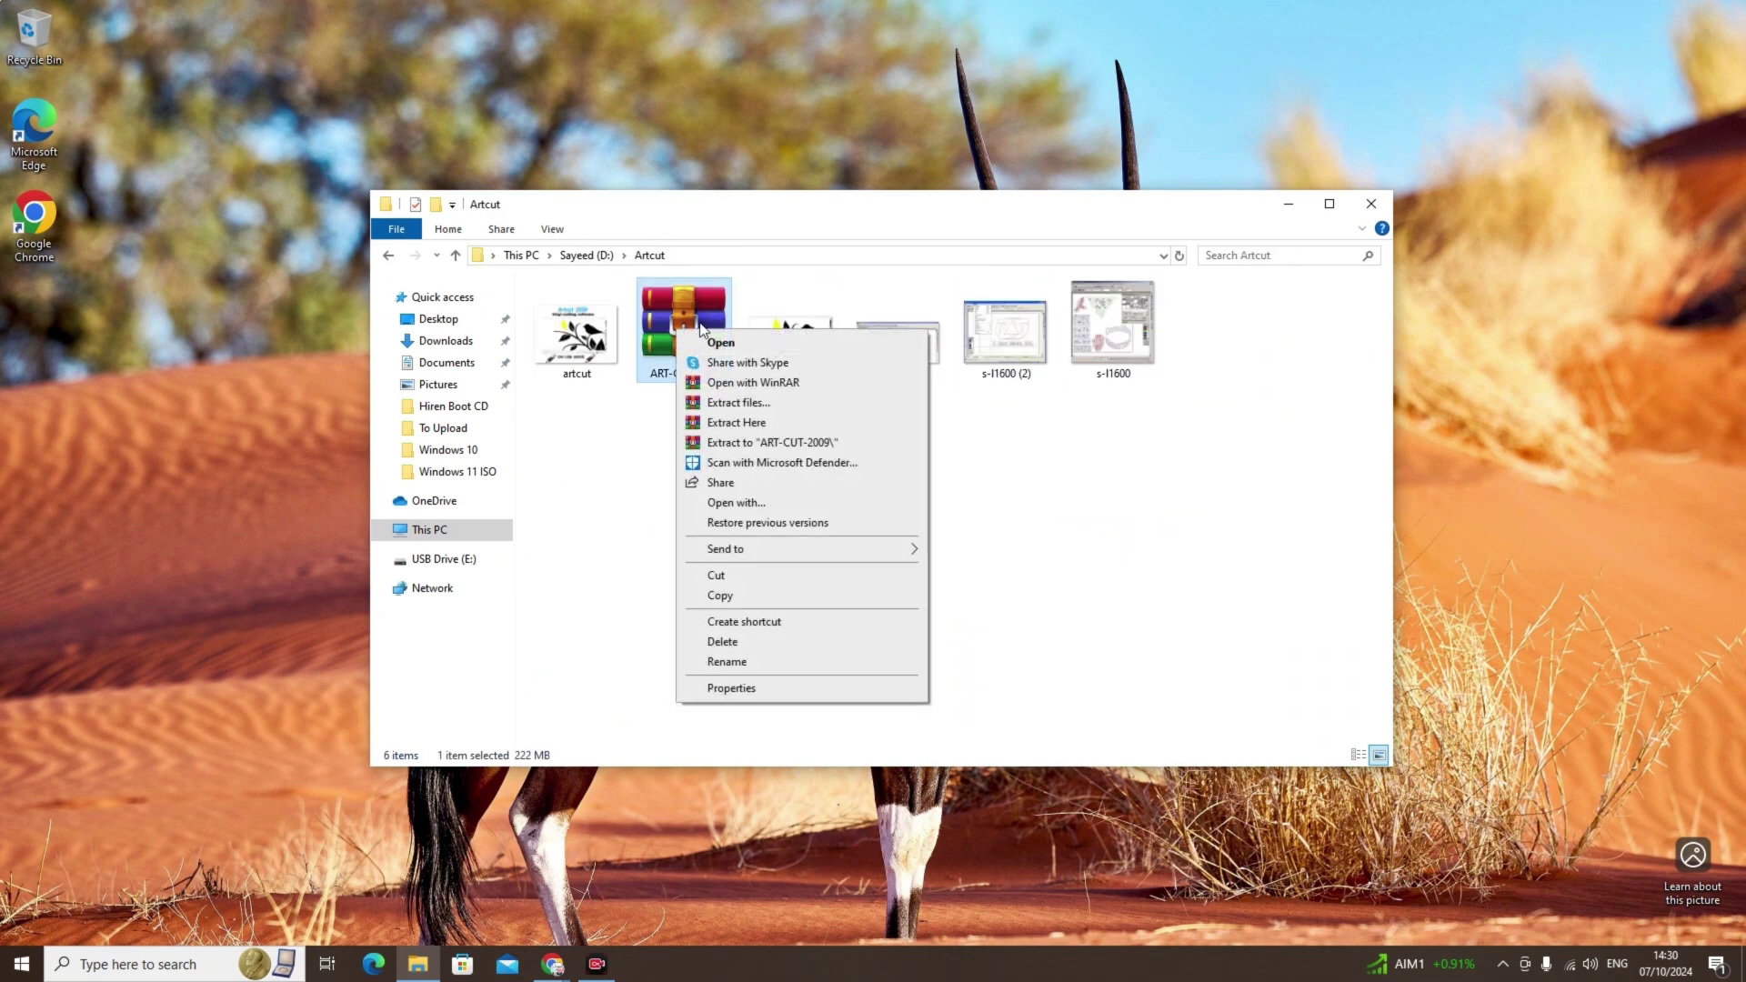
{"action": "left_click", "coordinate": [727, 575]}
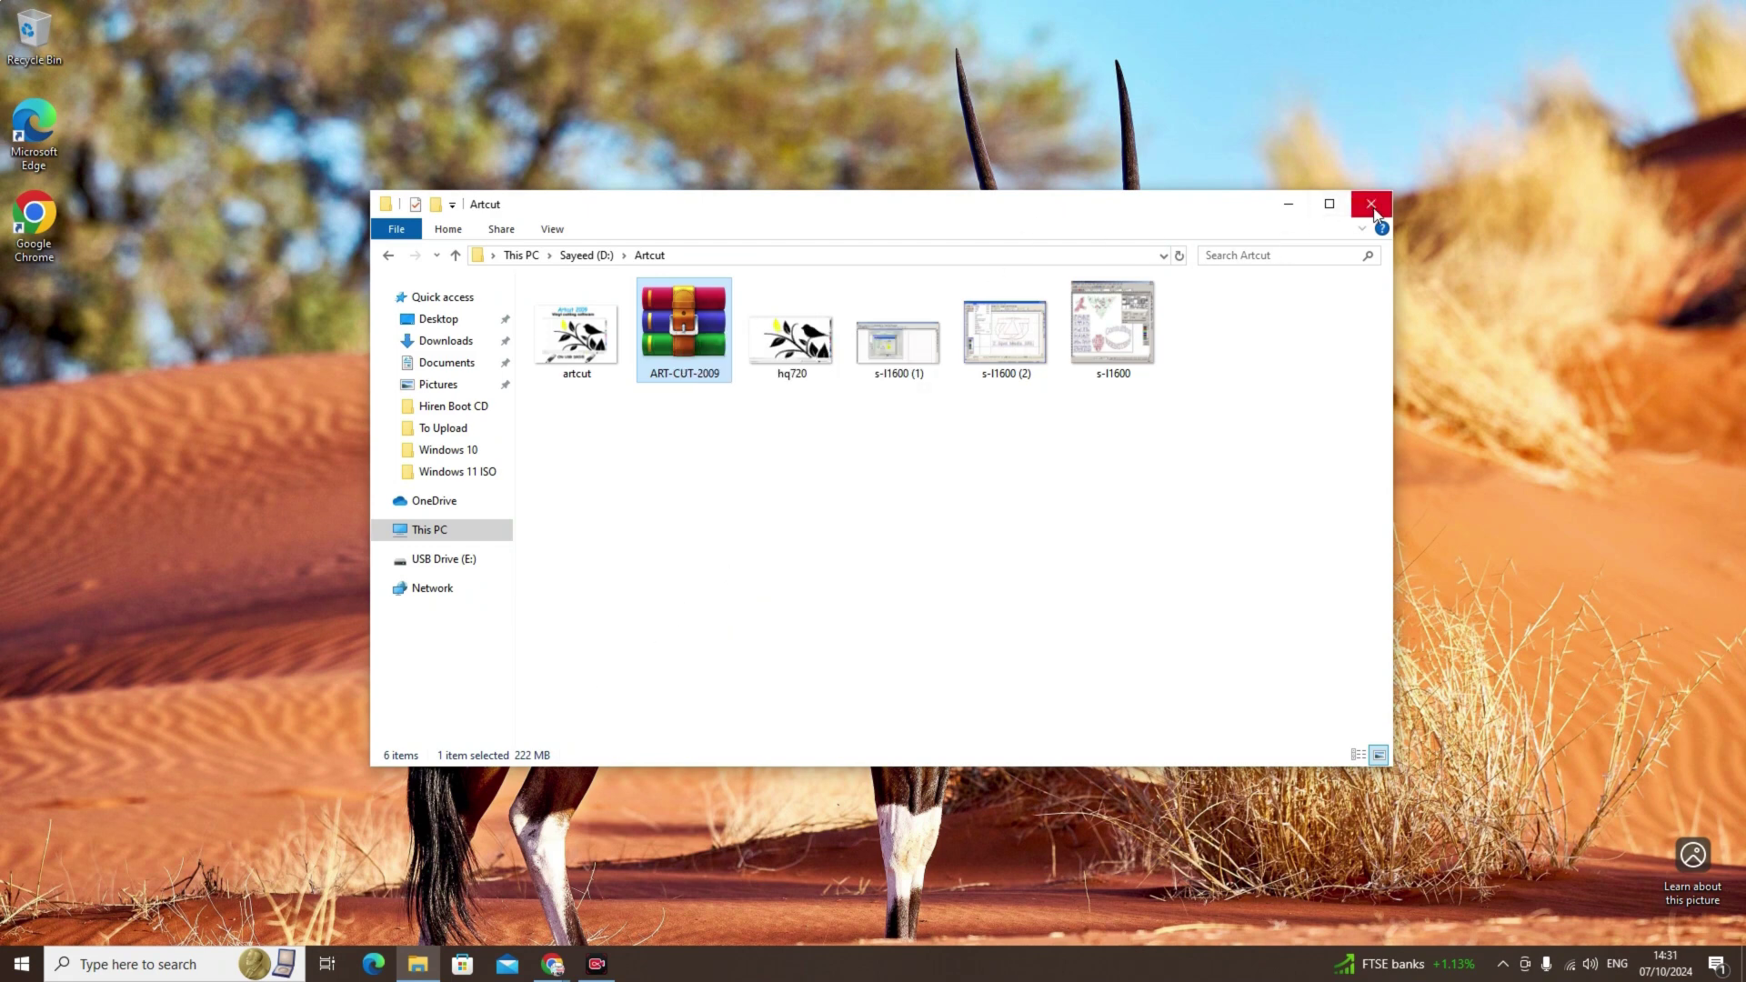
Step: Paste the ART-CUT-2009 archive onto the empty USB Drive (E:)
{"action": "left_click", "coordinate": [438, 530]}
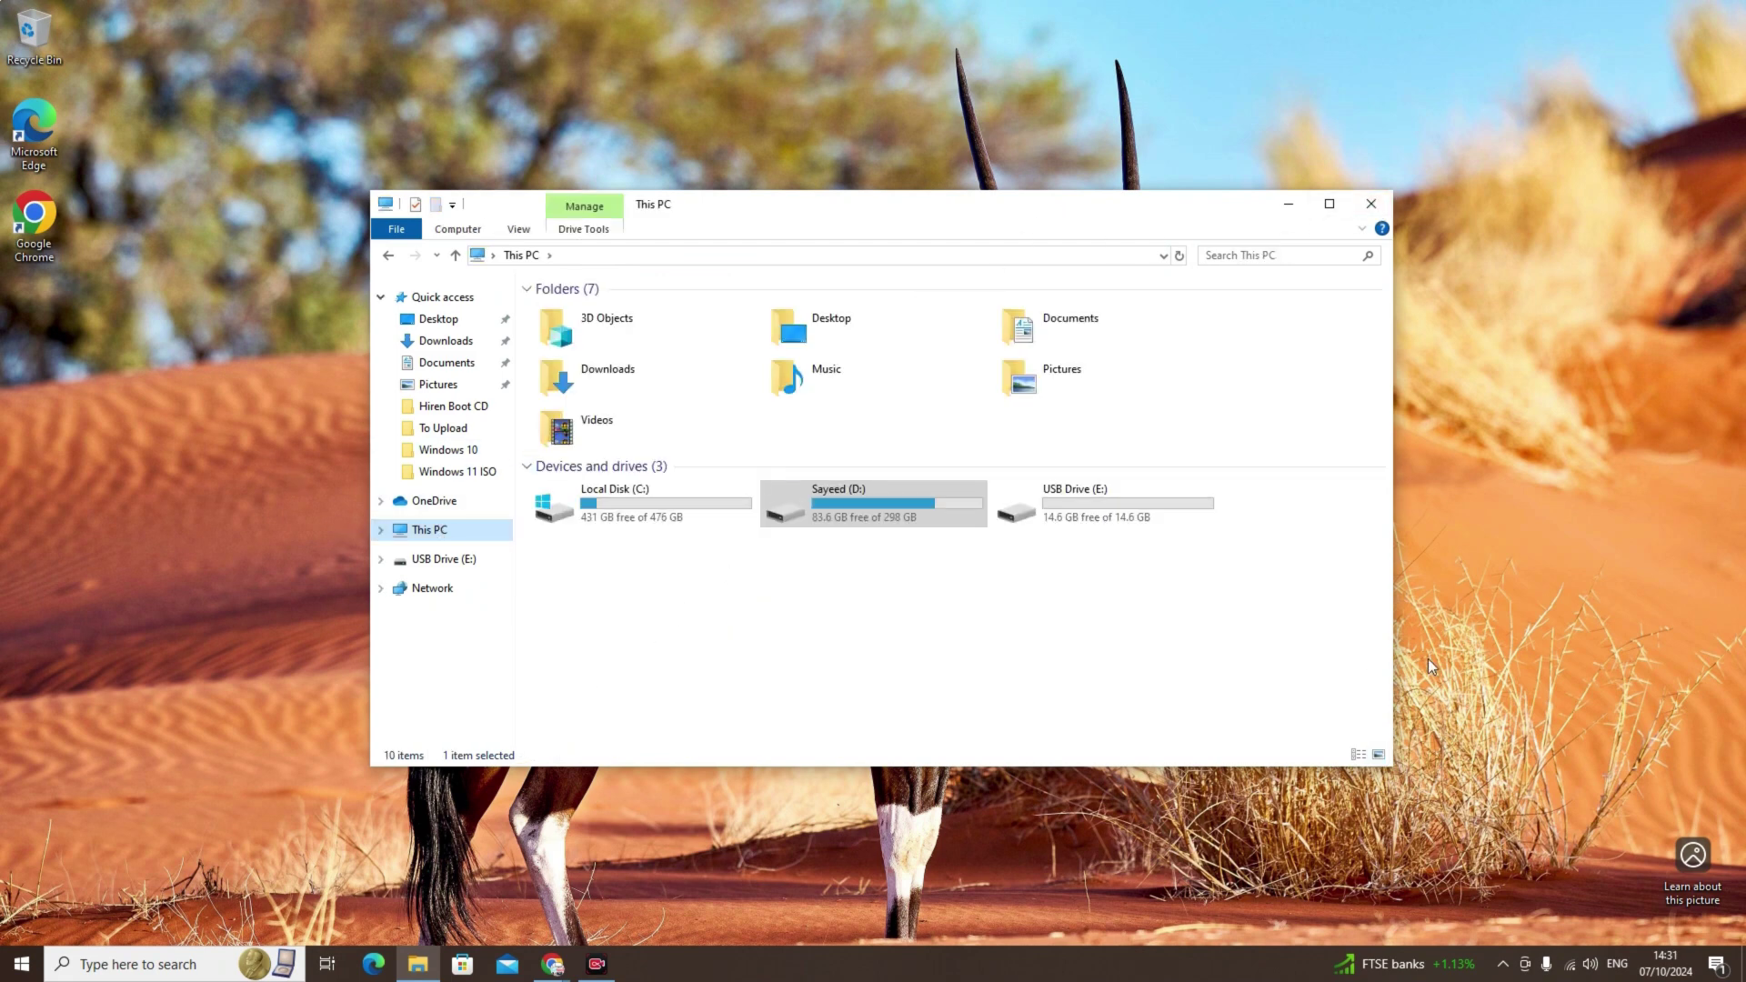
{"action": "double_click", "coordinate": [1110, 504]}
{"action": "right_click", "coordinate": [669, 370]}
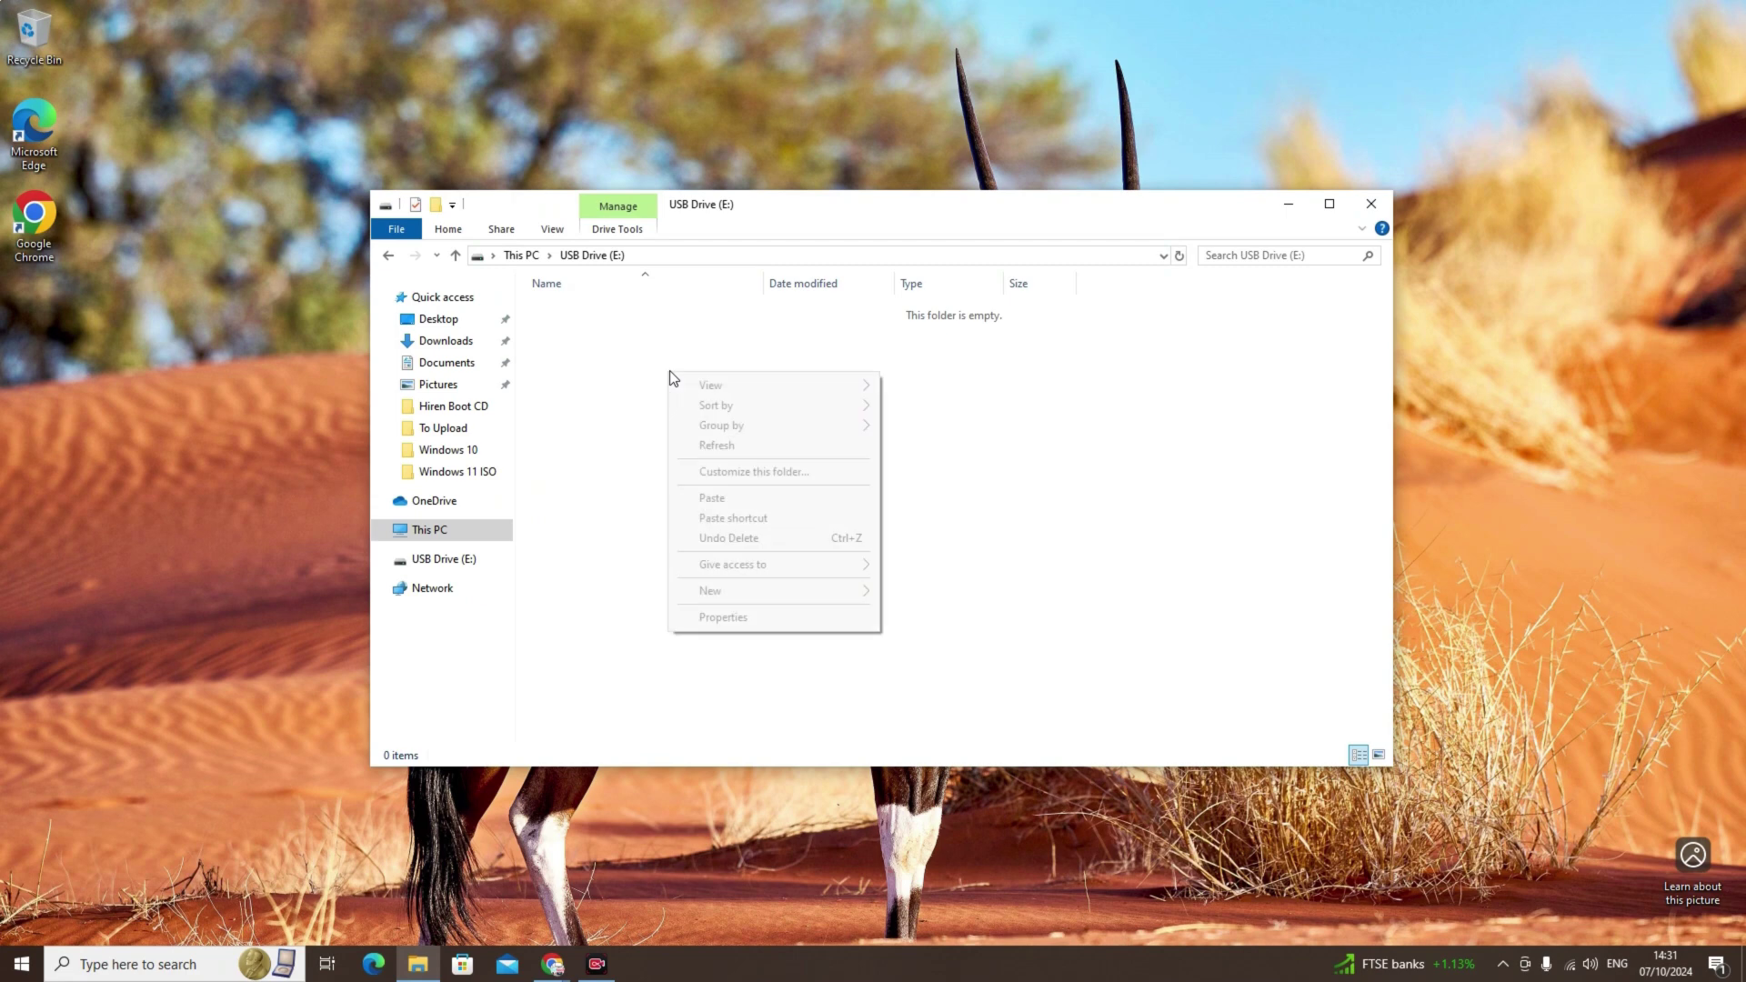
{"action": "left_click", "coordinate": [710, 499]}
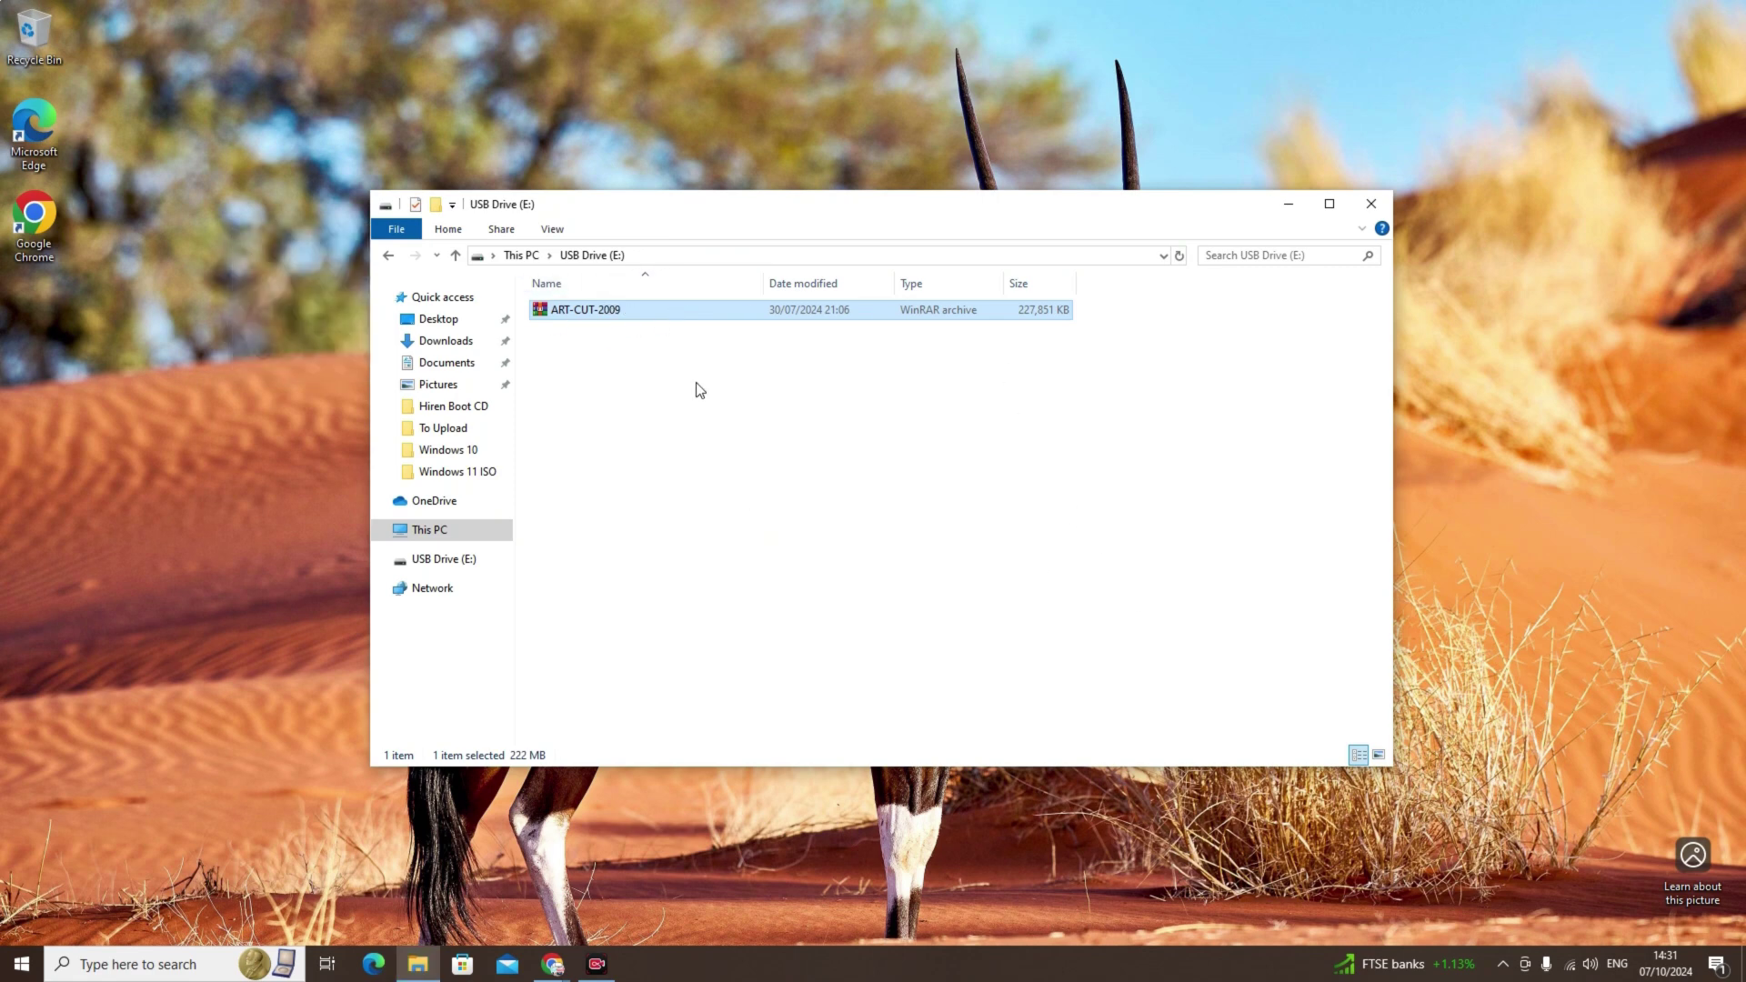
Step: Extract ART-CUT-2009 here on the USB drive, supplying the archive password
{"action": "right_click", "coordinate": [592, 318]}
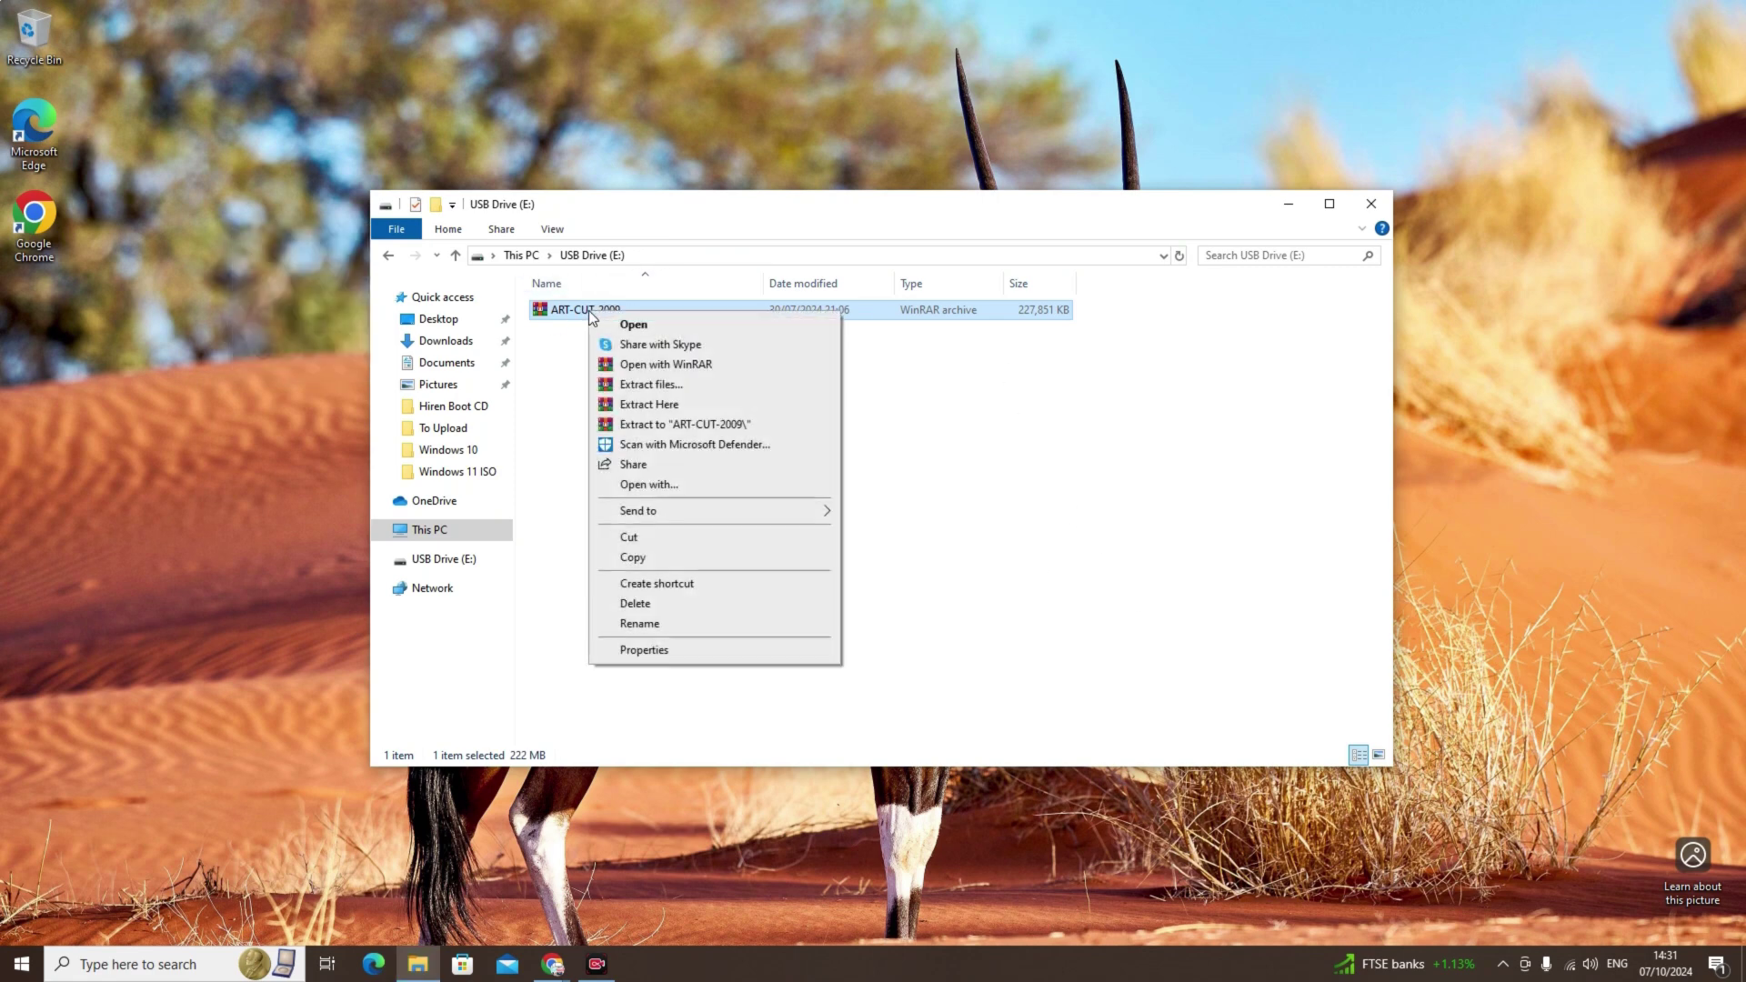
{"action": "left_click", "coordinate": [659, 406]}
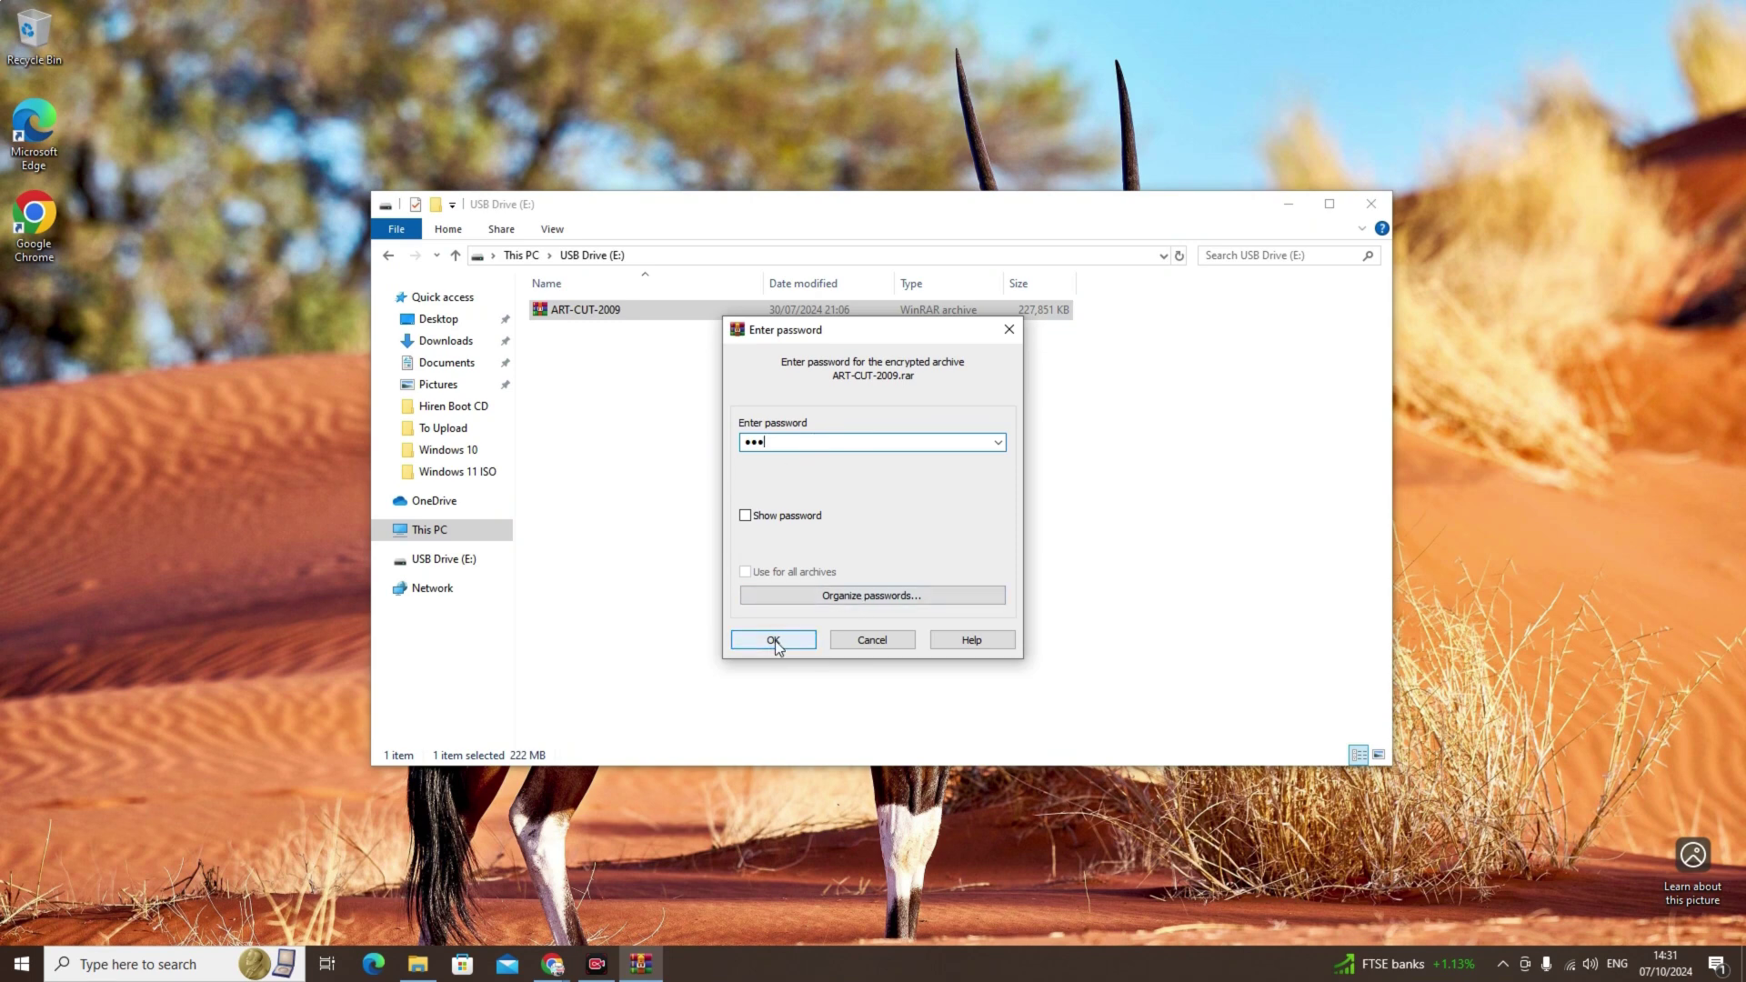
{"action": "left_click", "coordinate": [815, 644]}
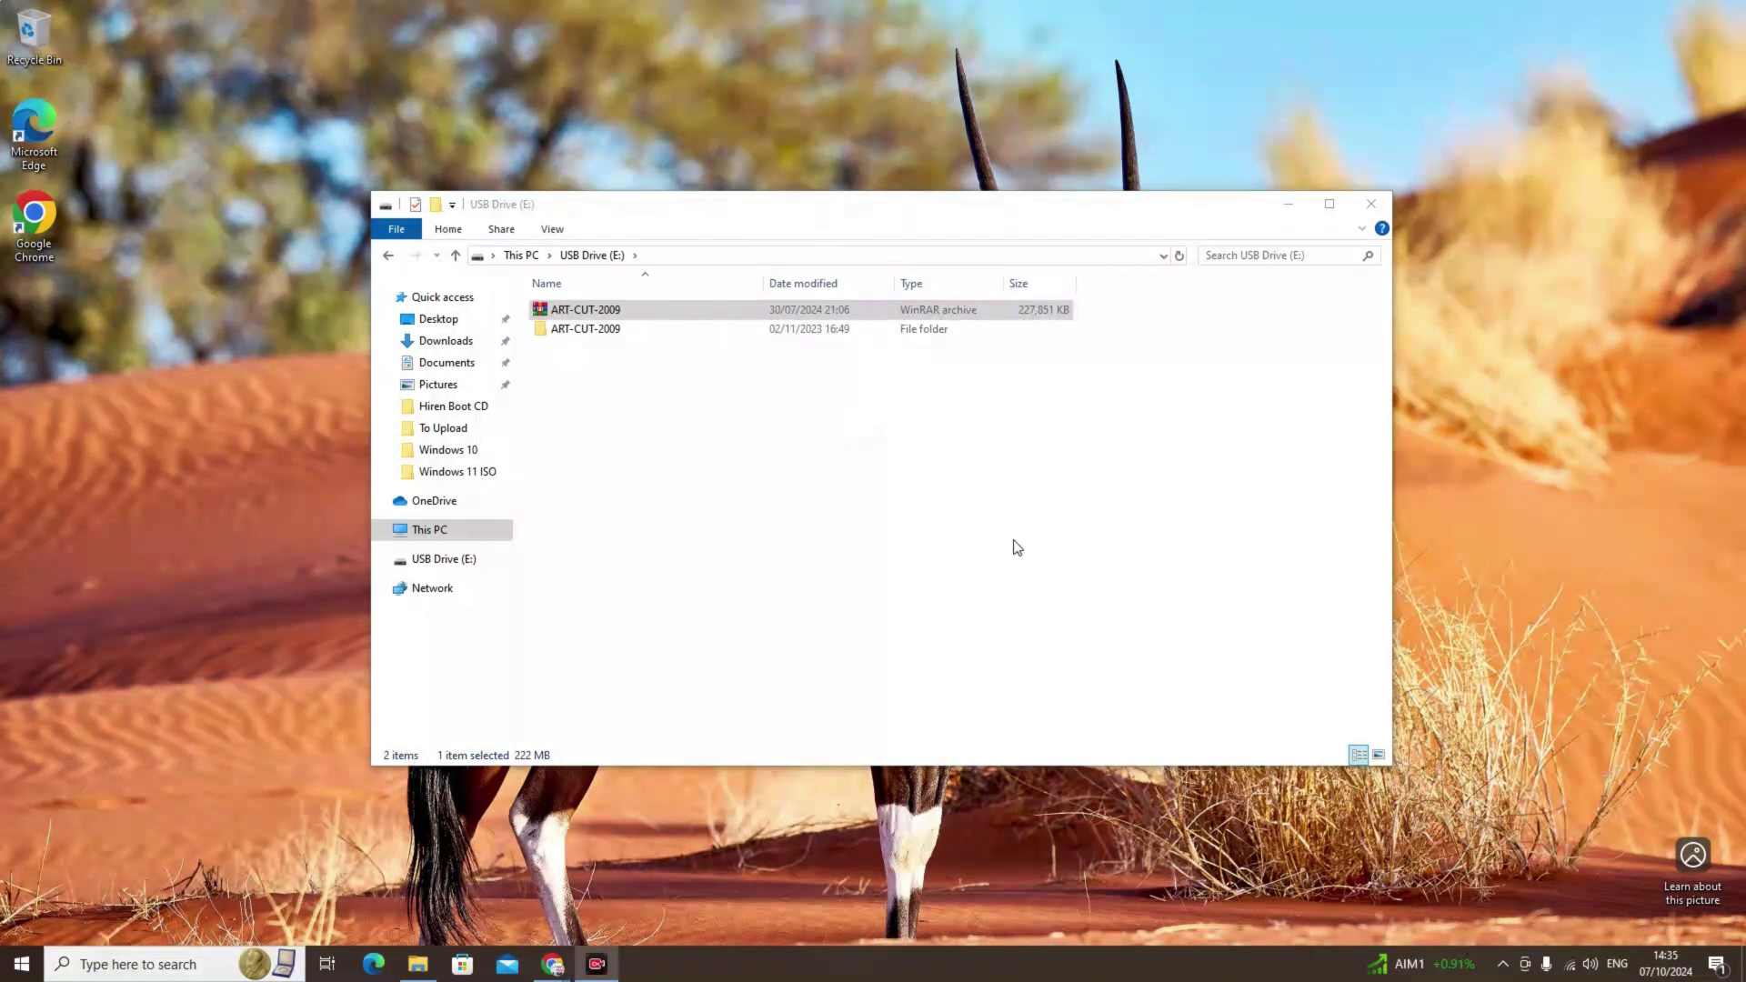
Step: Open ART-CUT-2009 > CD 2 and select the setup application
{"action": "double_click", "coordinate": [589, 330]}
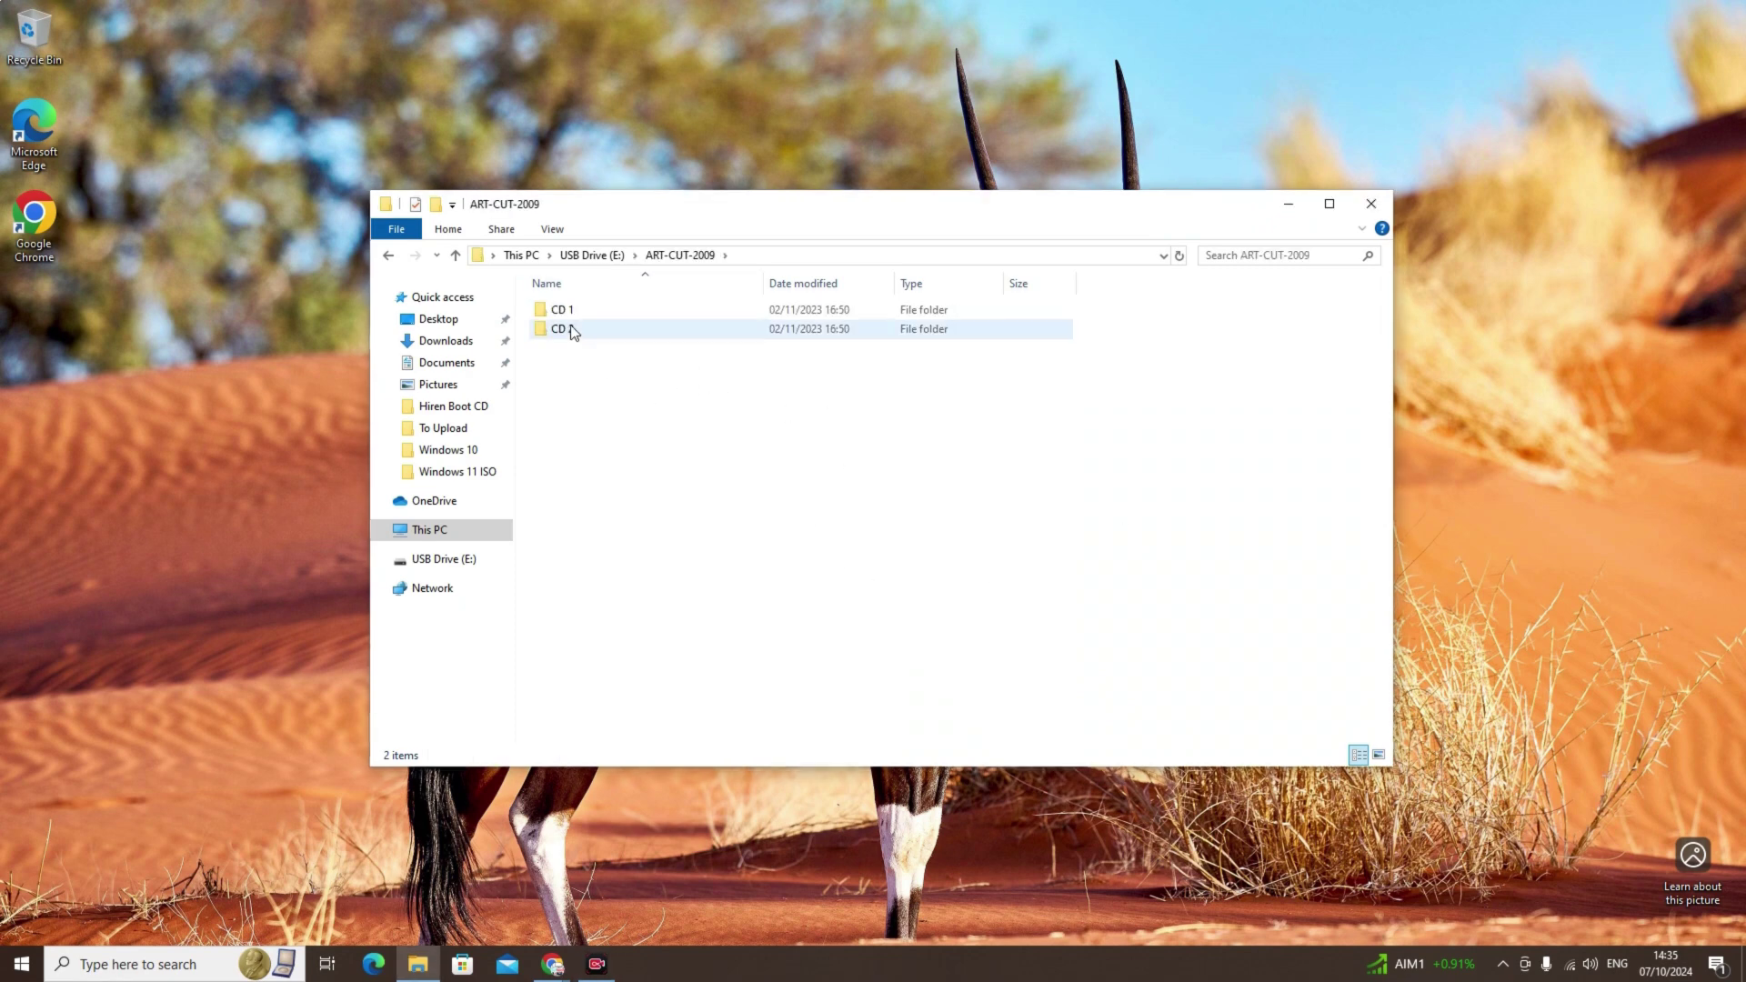
{"action": "double_click", "coordinate": [586, 329]}
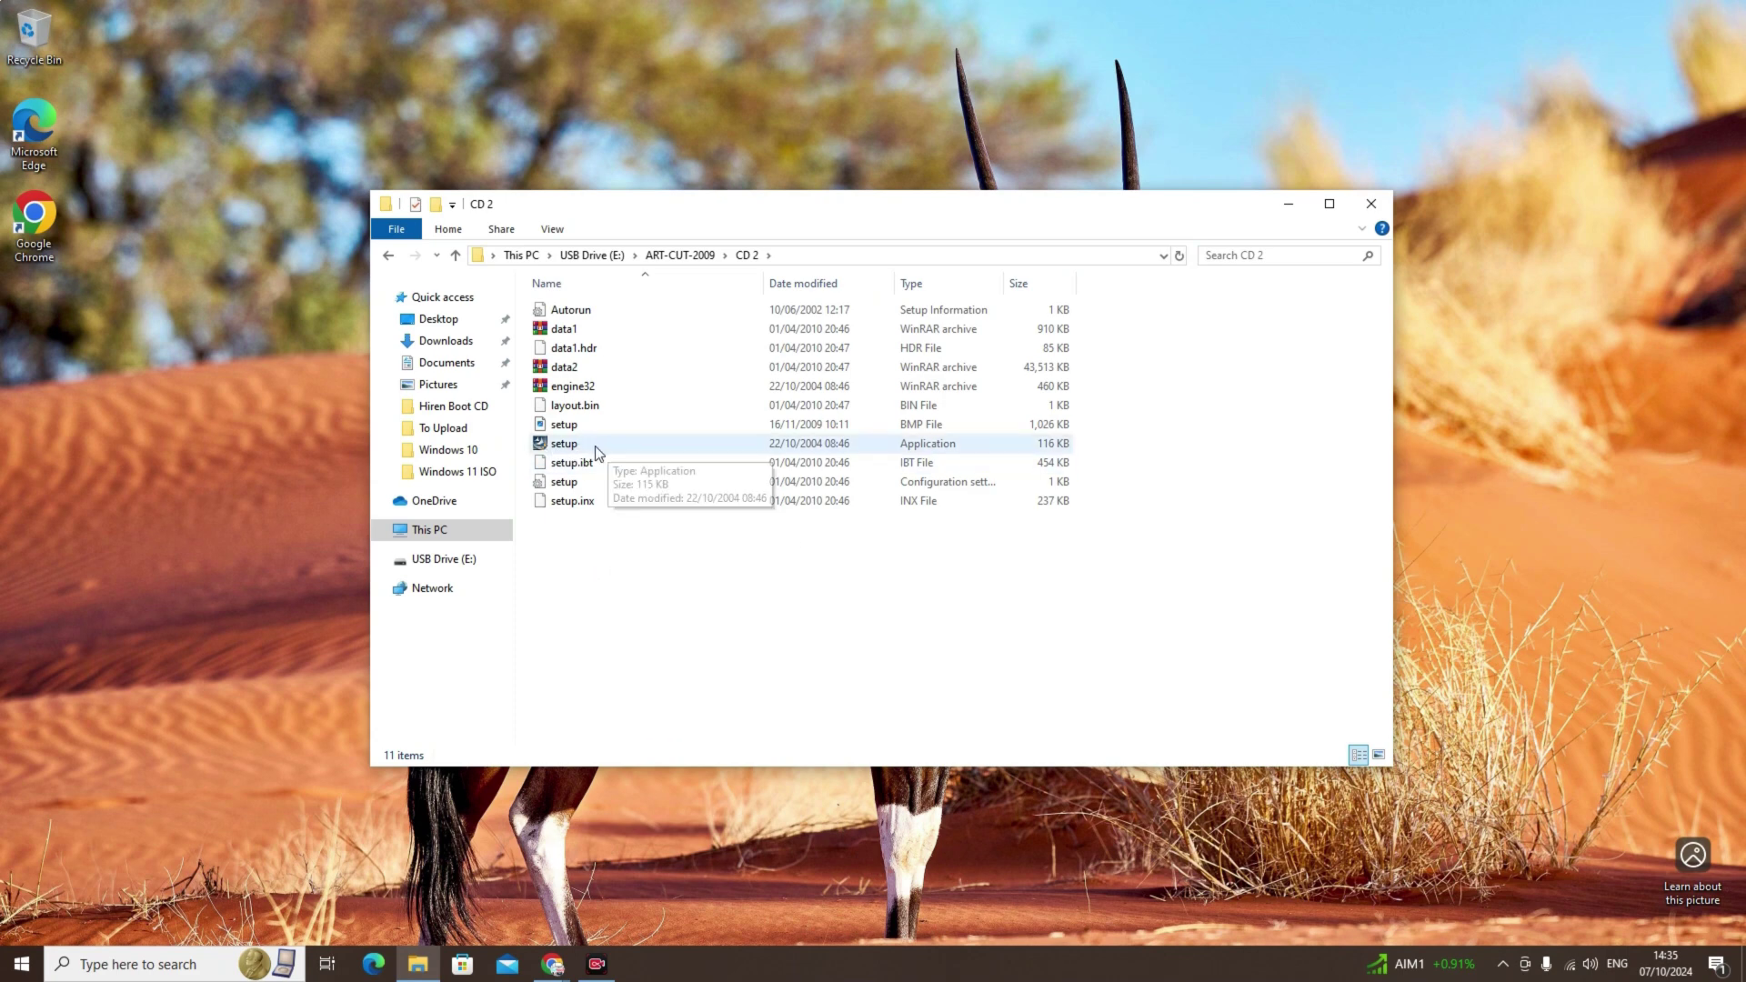
{"action": "left_click", "coordinate": [611, 448]}
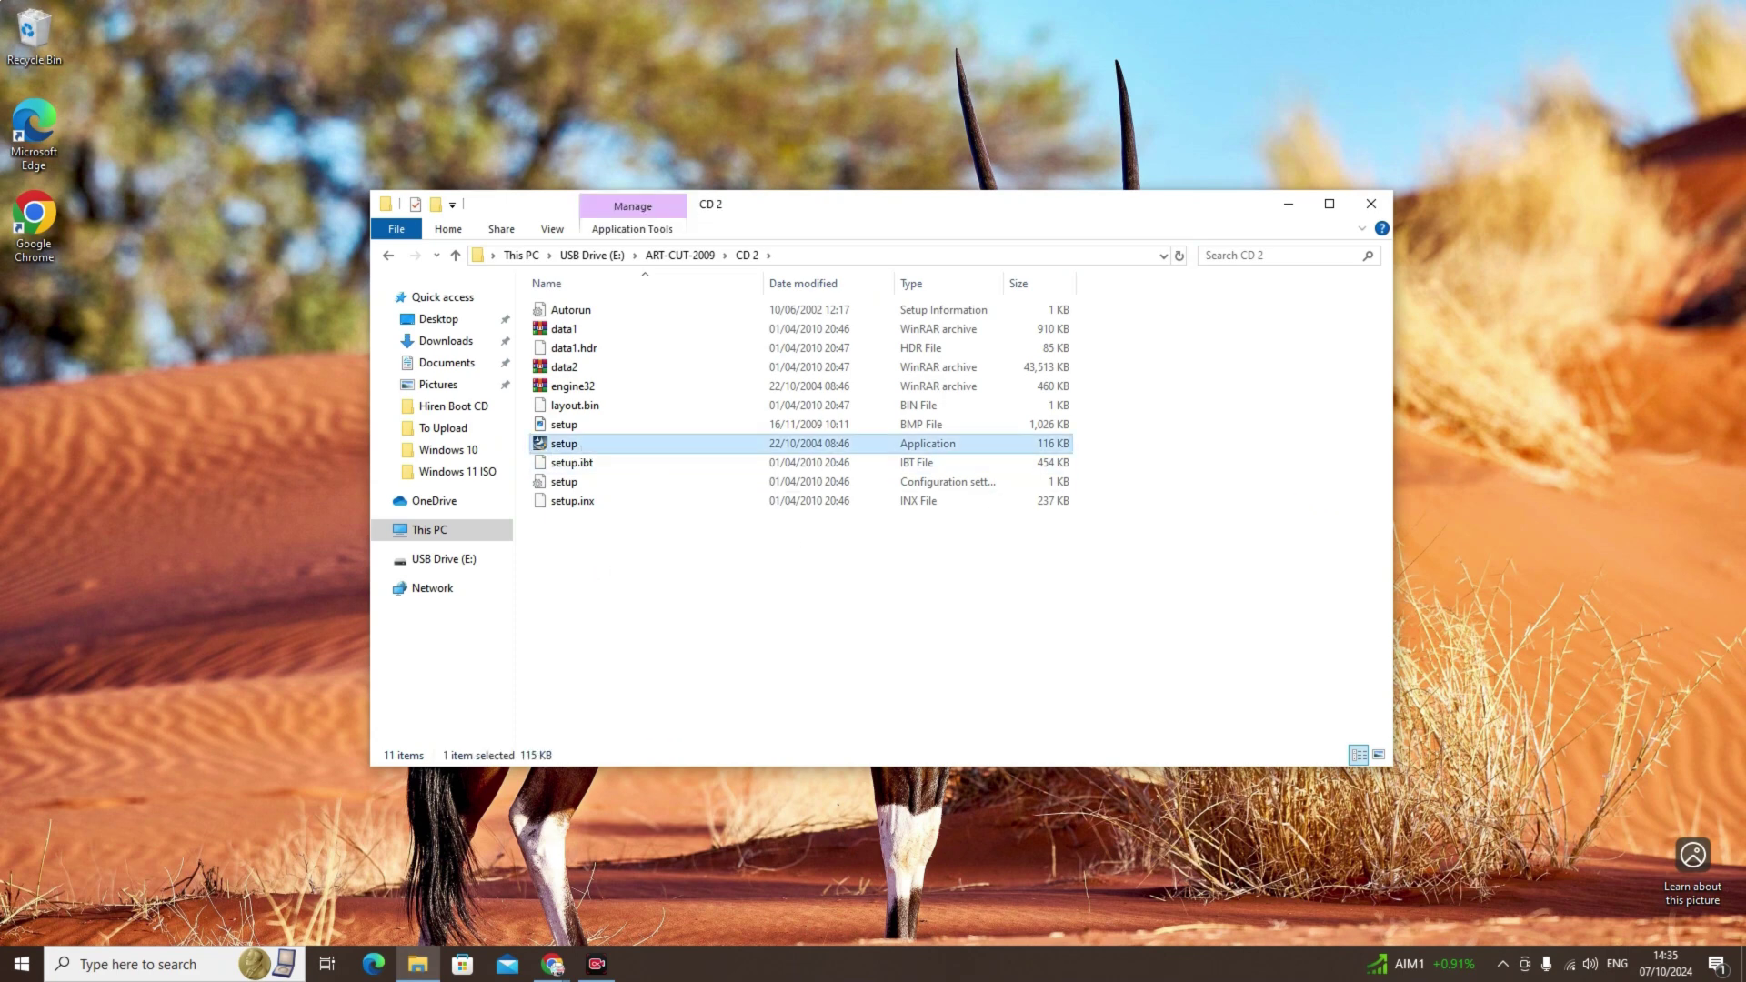
Step: Run setup and install Artcut 2009 in English to c:\artcut6 with the default setup type and folder
{"action": "key", "text": "Return"}
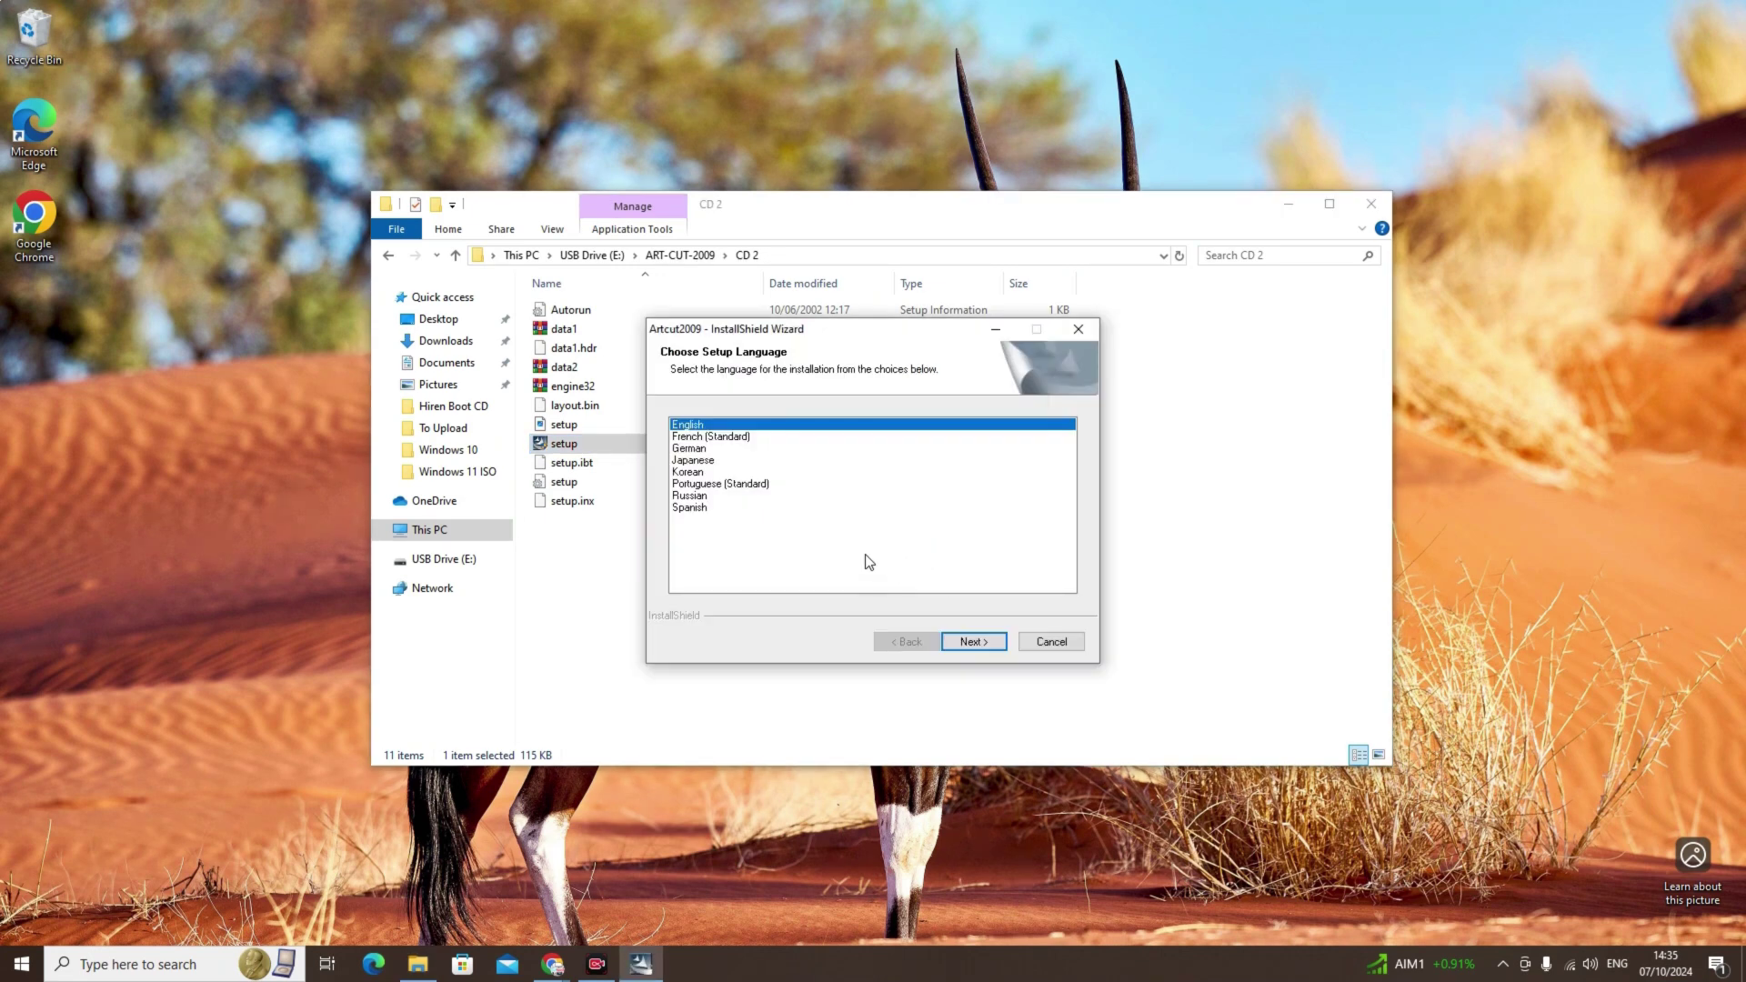
{"action": "left_click", "coordinate": [971, 641]}
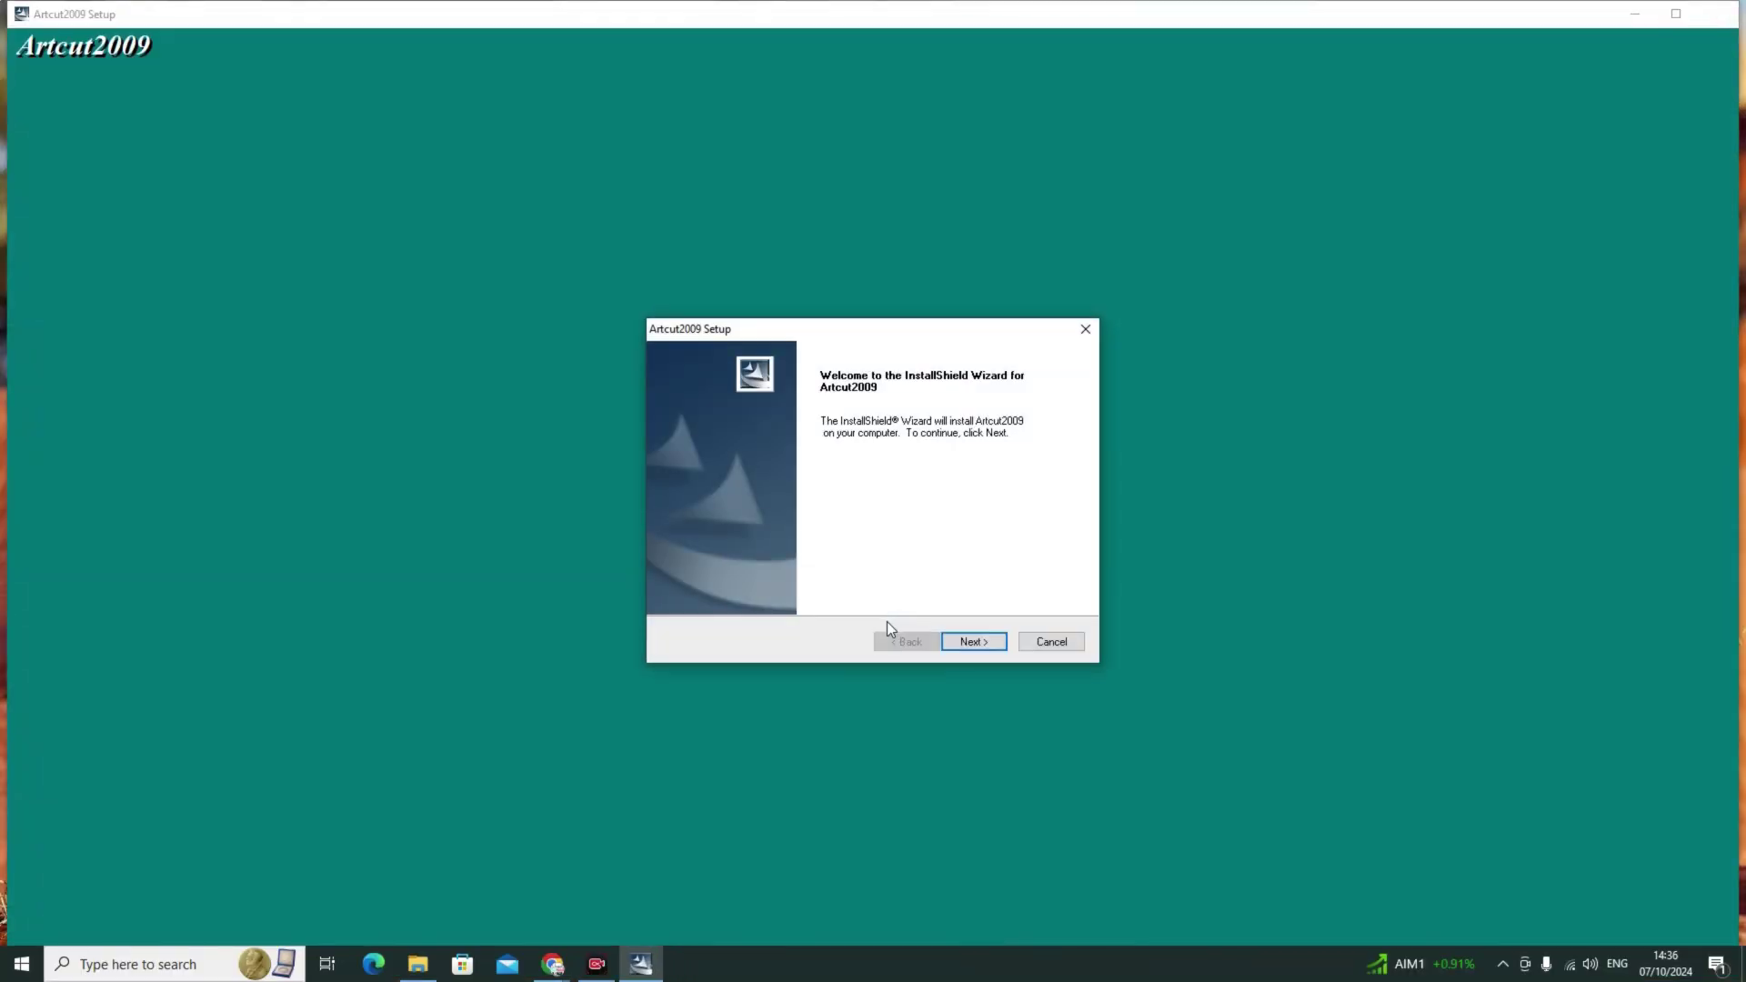
{"action": "left_click", "coordinate": [986, 642]}
{"action": "left_click", "coordinate": [986, 644]}
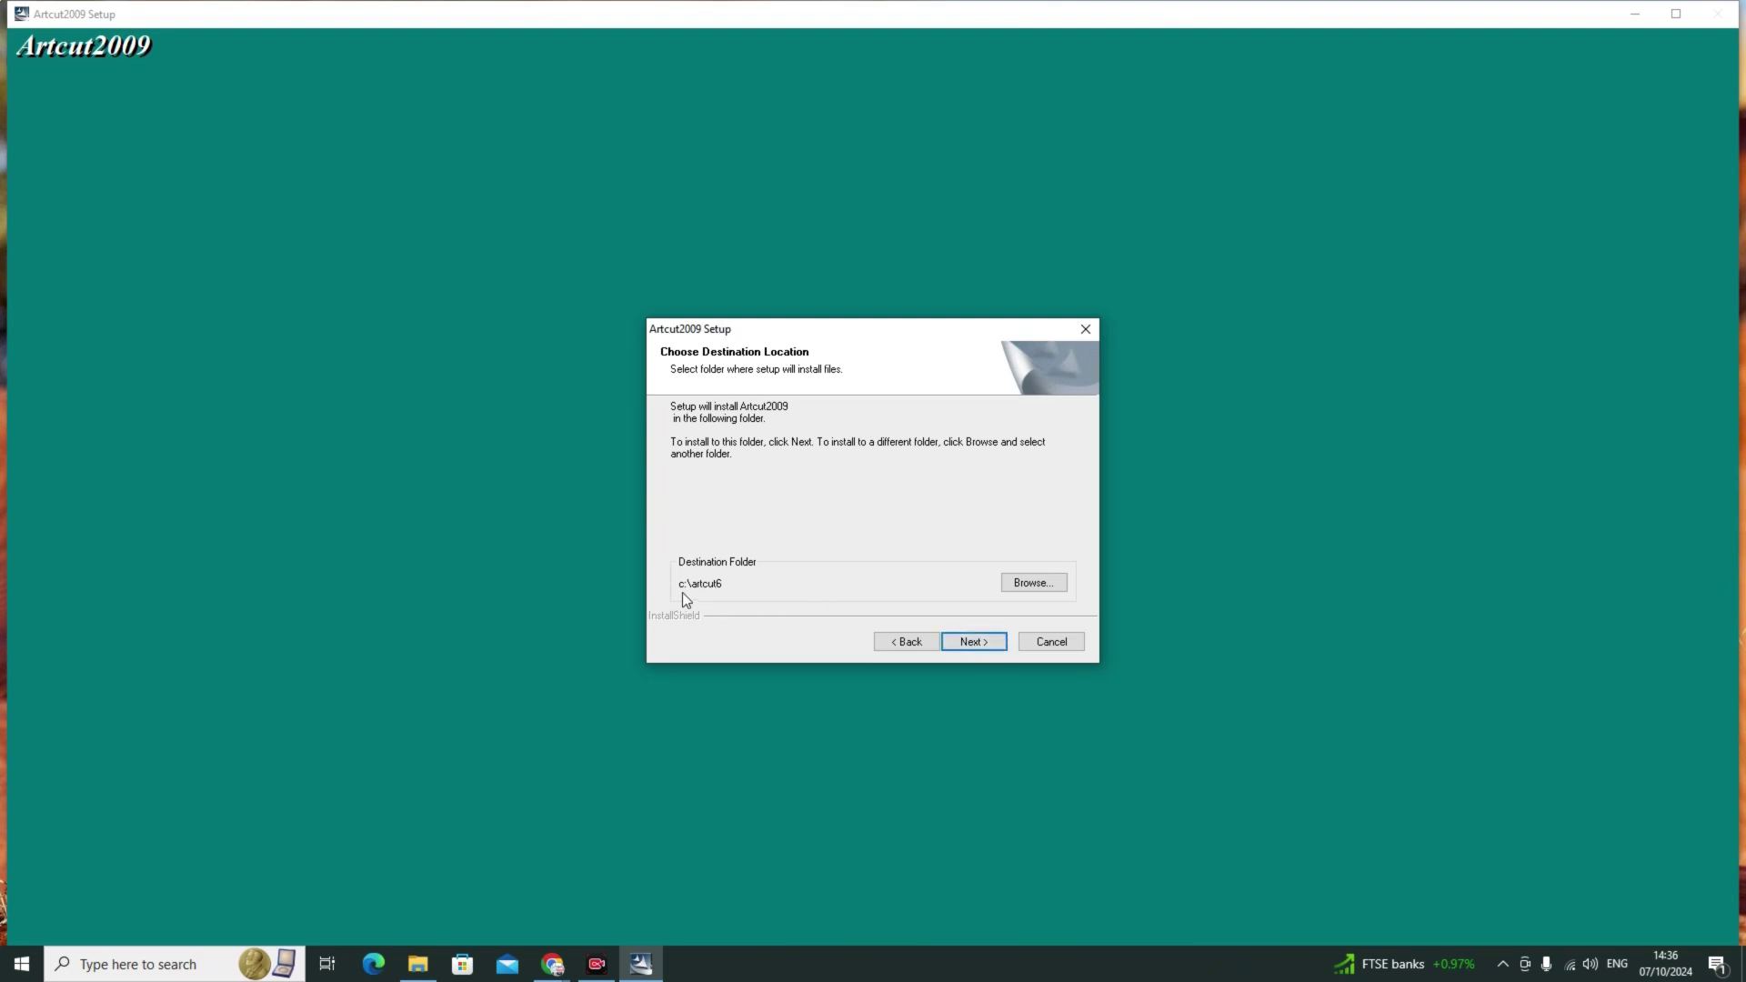
{"action": "left_click", "coordinate": [975, 641]}
{"action": "left_click", "coordinate": [975, 640]}
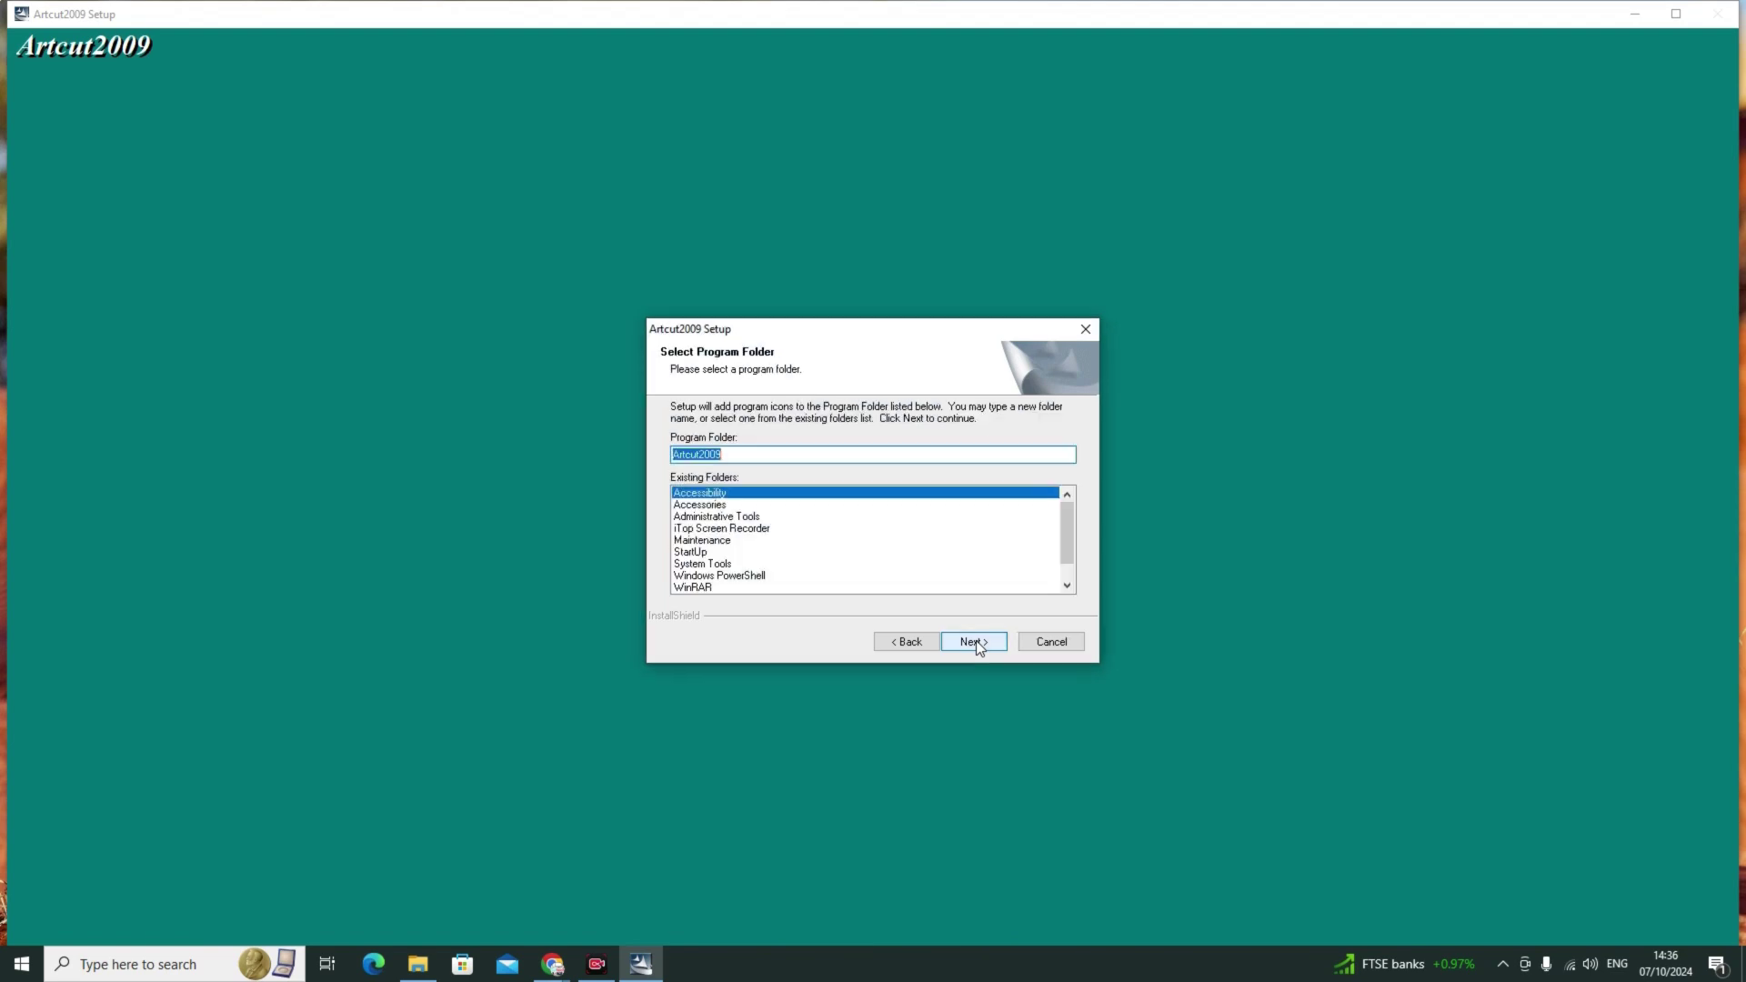
{"action": "left_click", "coordinate": [975, 640]}
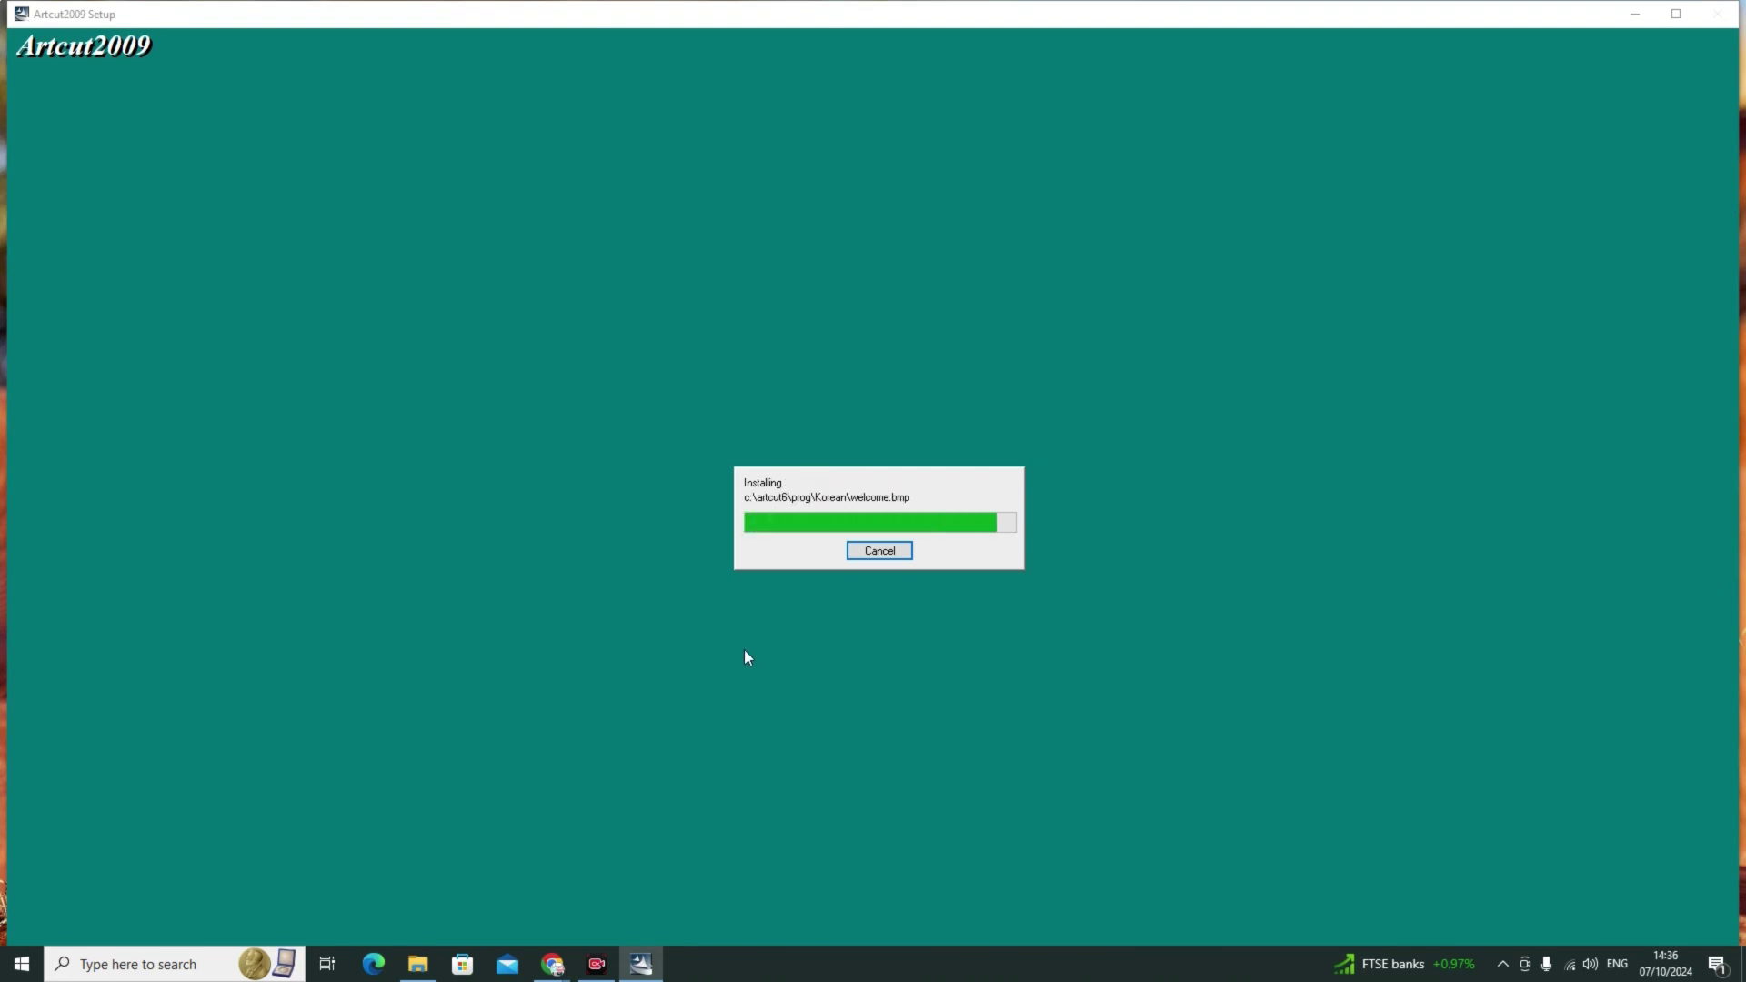
{"action": "left_click", "coordinate": [971, 637]}
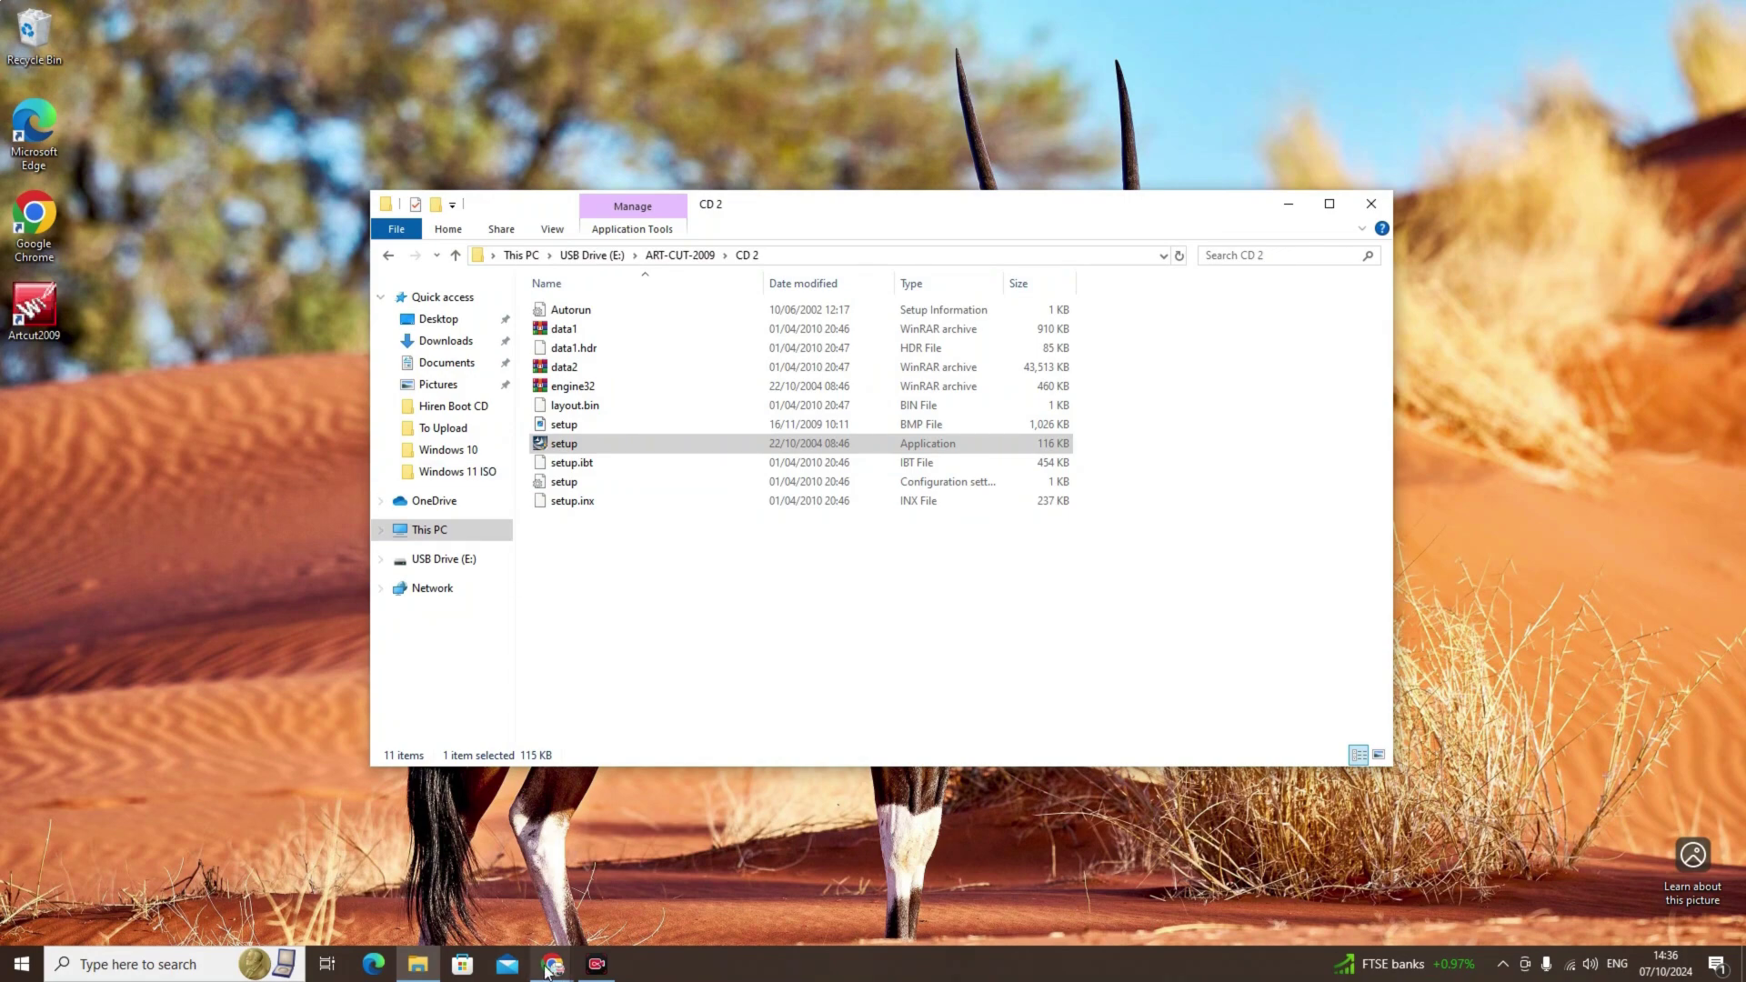
Step: Bring Chrome to the front, open a new tab, and dismiss the full-page ad on the article
{"action": "mouse_move", "coordinate": [553, 963]}
{"action": "left_click", "coordinate": [629, 914]}
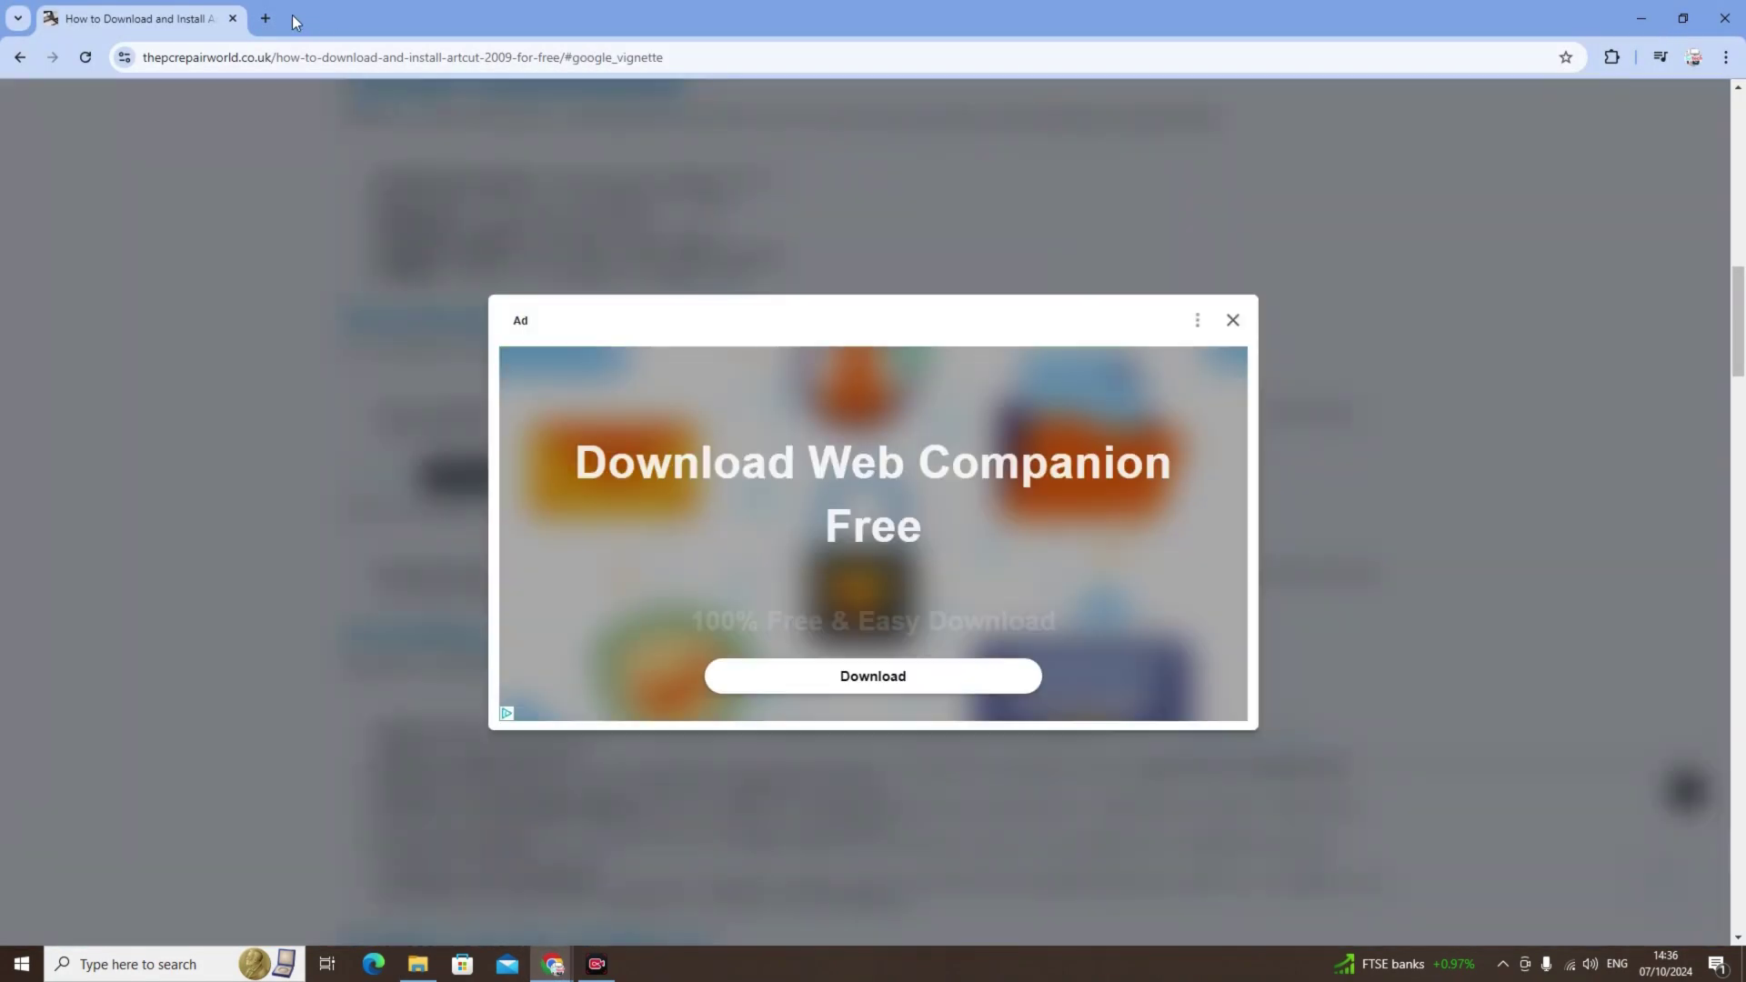
{"action": "left_click", "coordinate": [265, 18]}
{"action": "left_click", "coordinate": [137, 19]}
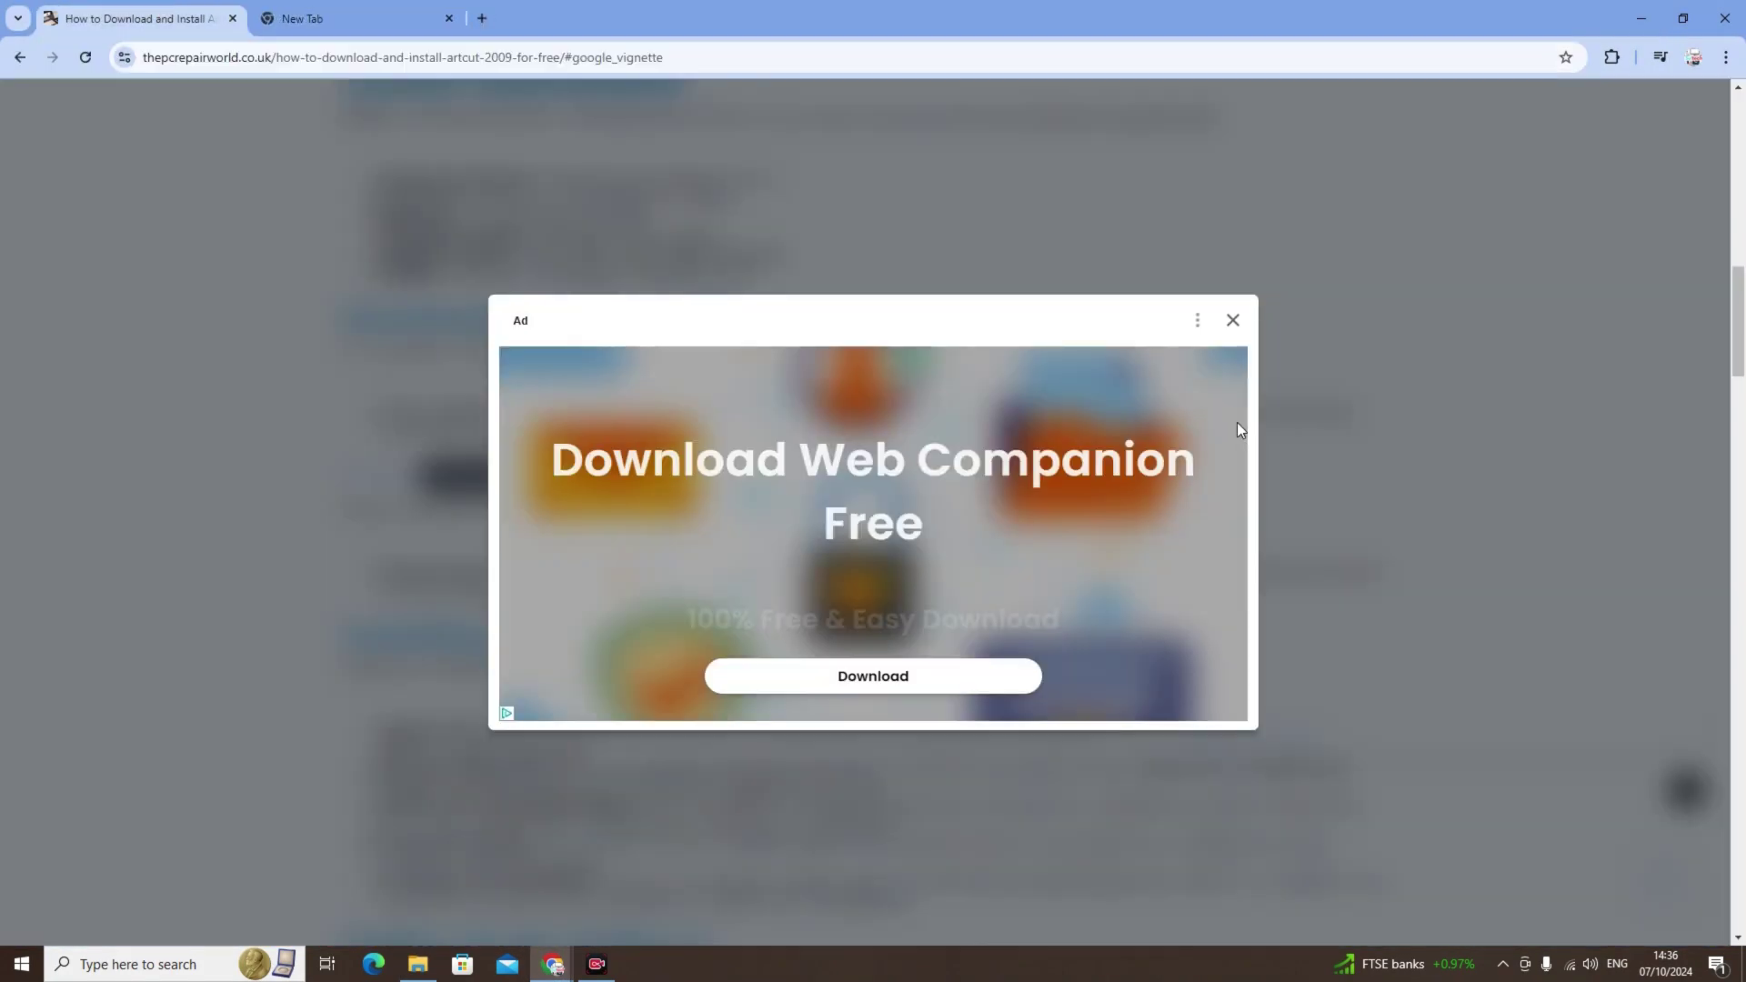
{"action": "left_click", "coordinate": [1233, 320]}
Step: Search the web for 'winmount download'
{"action": "left_click", "coordinate": [390, 20]}
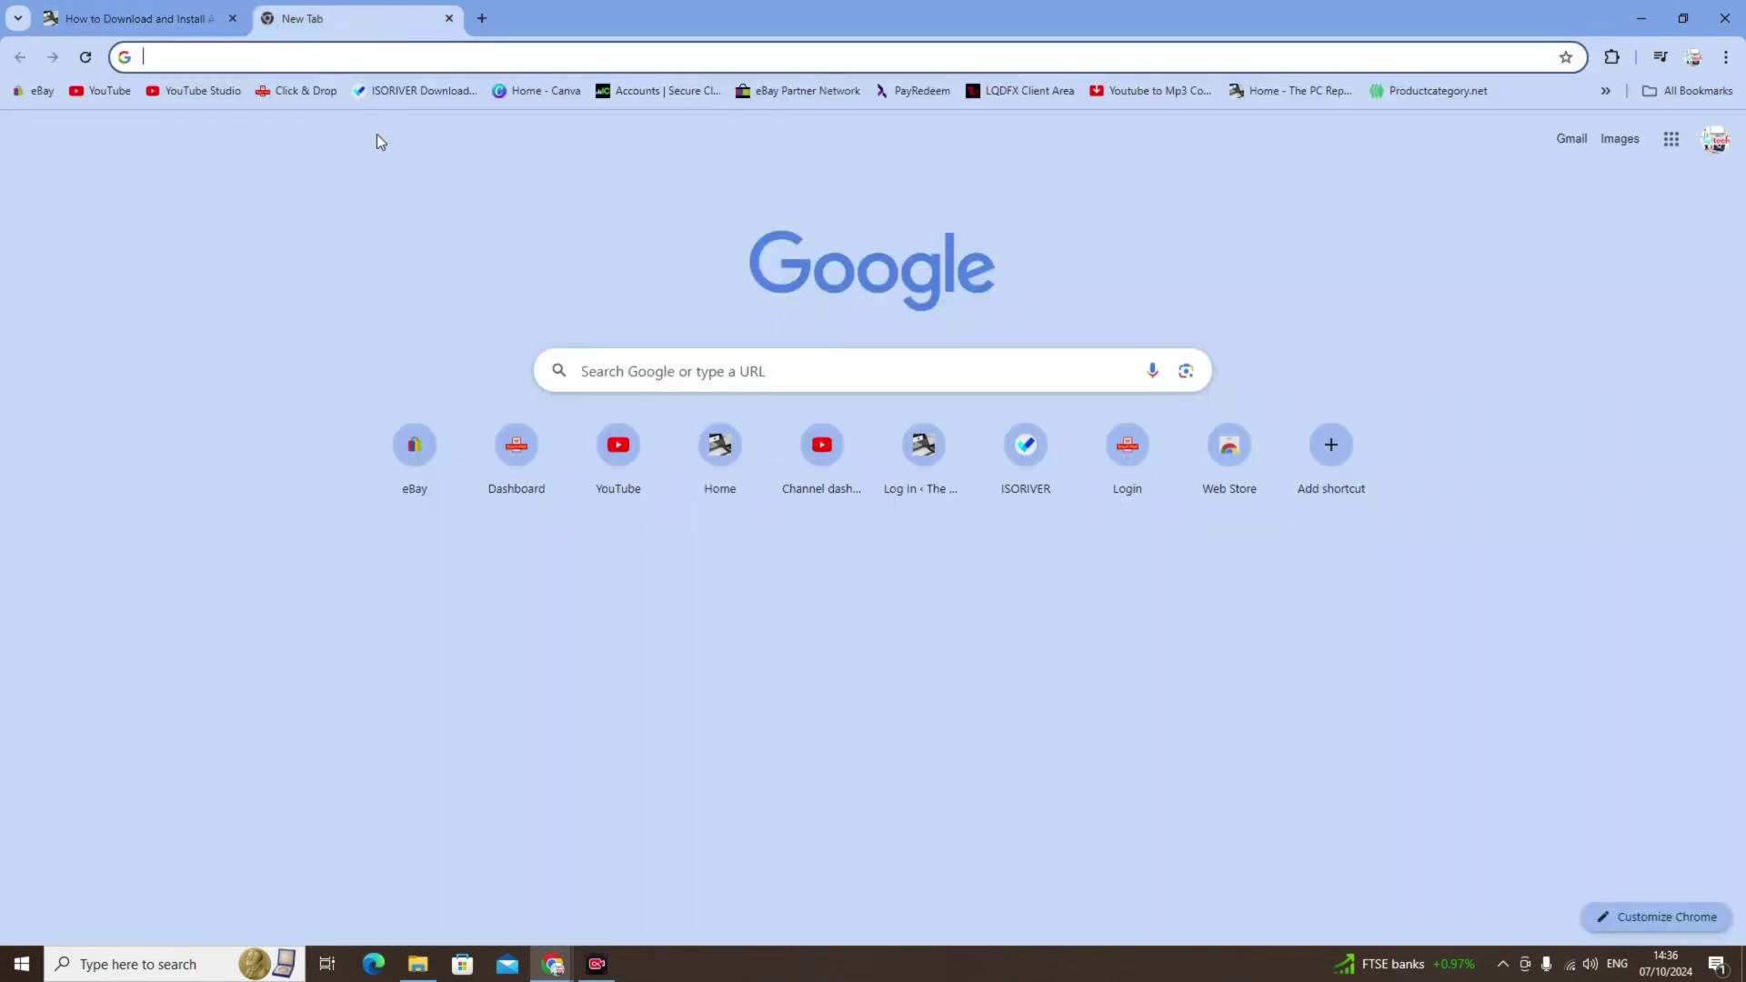
{"action": "left_click", "coordinate": [243, 58]}
{"action": "type", "text": "winmon"}
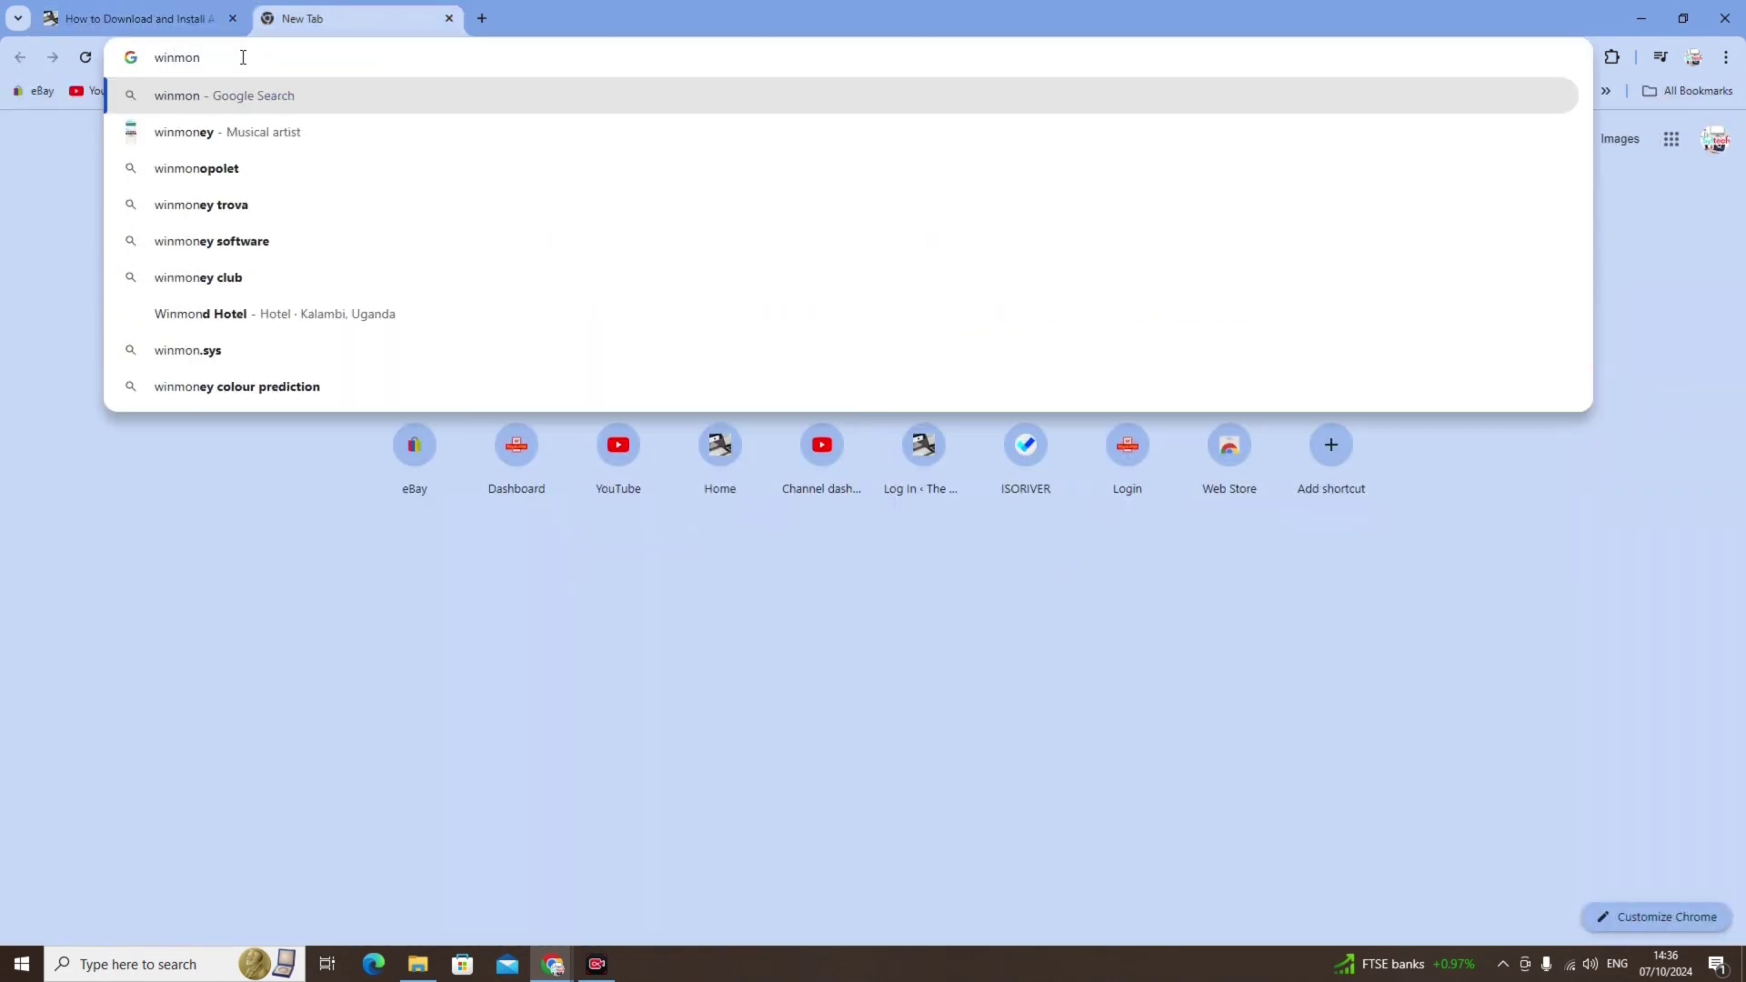
{"action": "key", "text": "BackSpace"}
{"action": "type", "text": "unt download"}
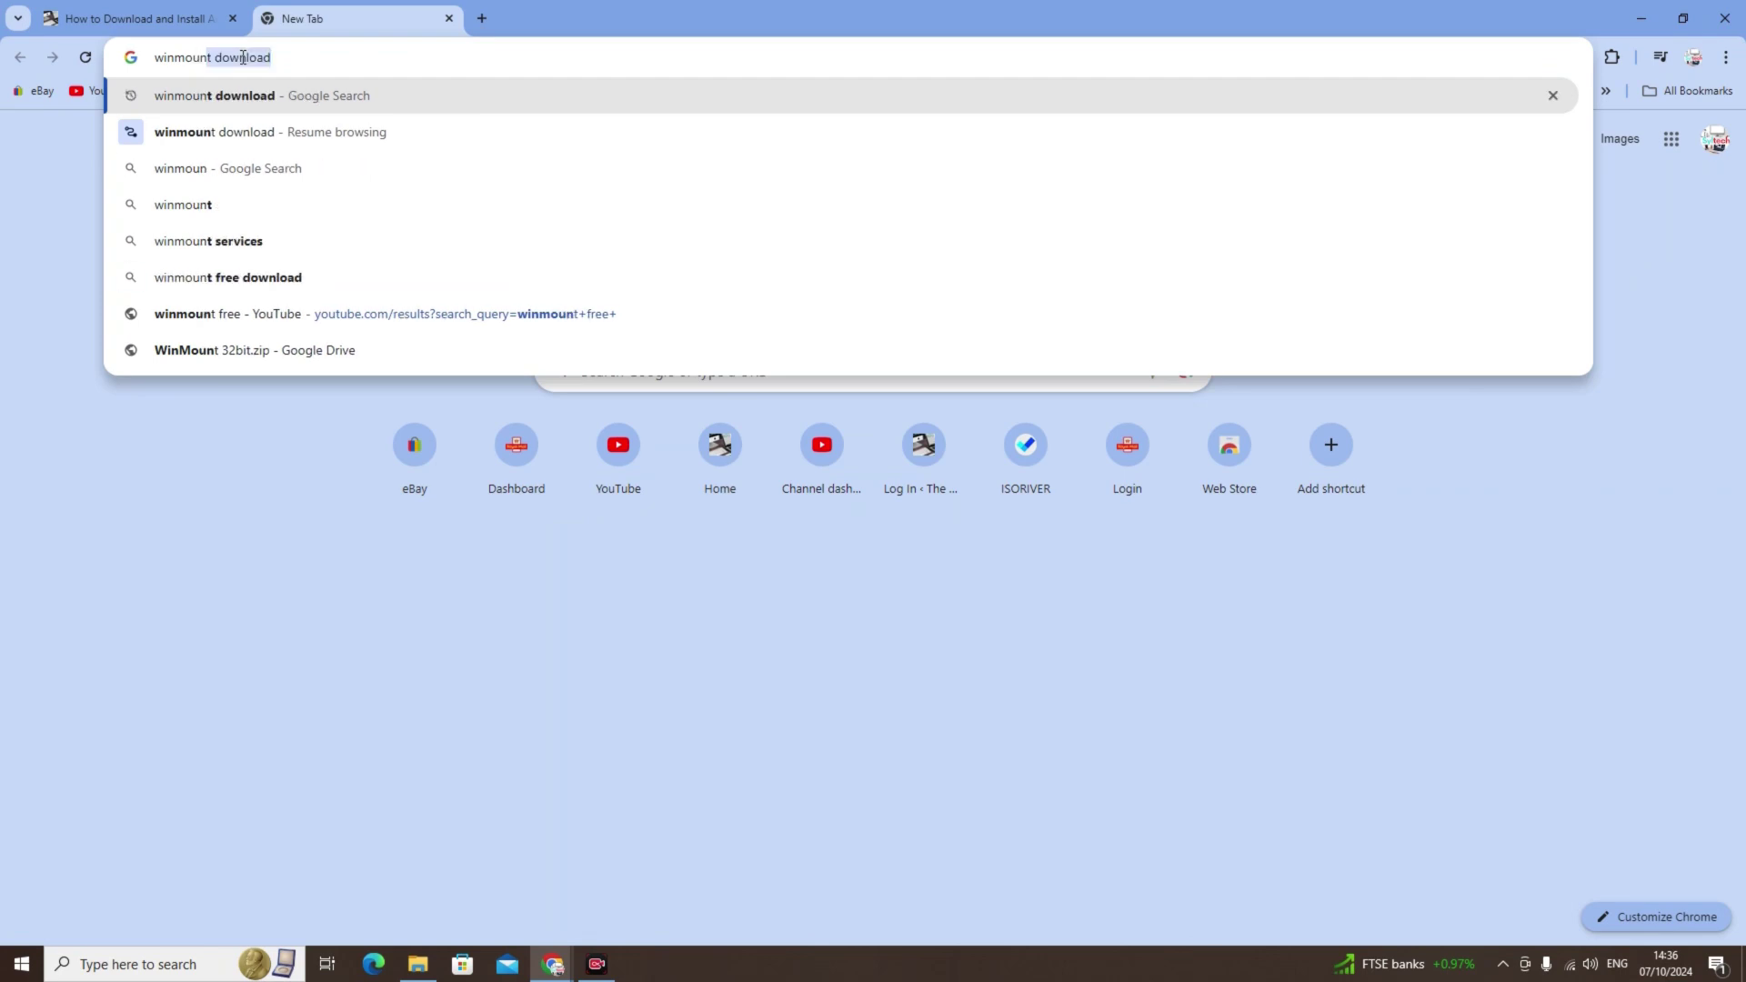
{"action": "left_click", "coordinate": [243, 97]}
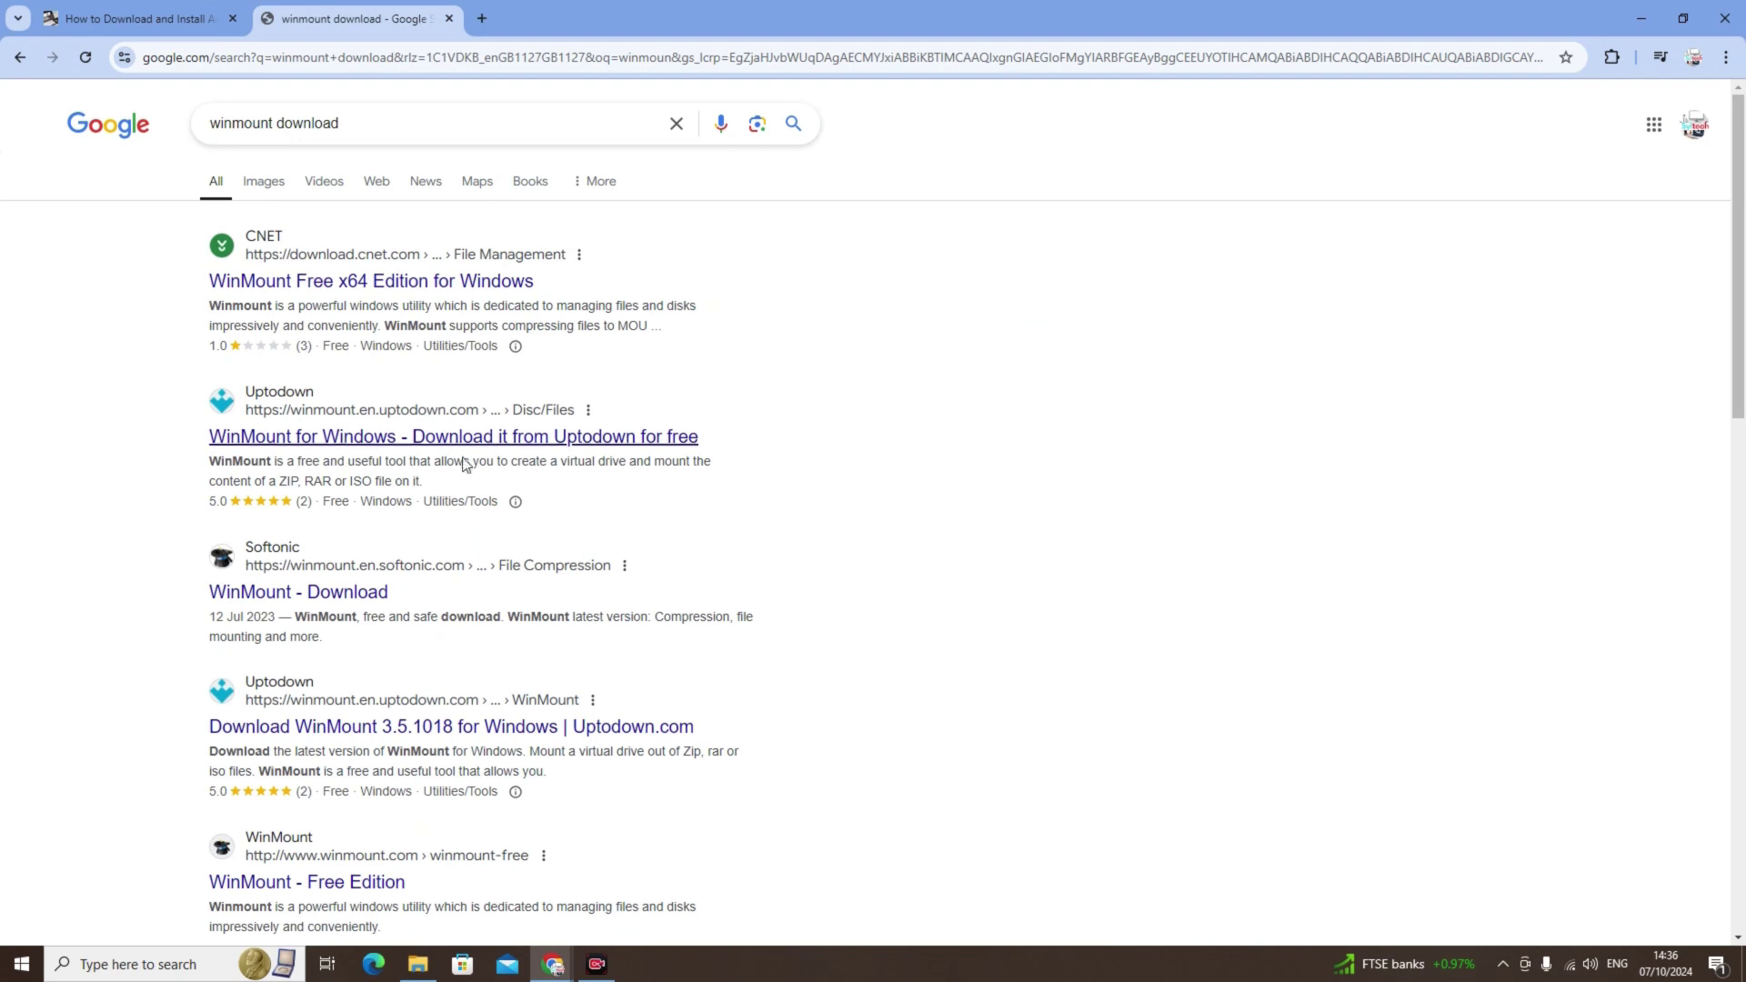
Step: Open the Softonic WinMount download page and scroll through it
{"action": "left_click", "coordinate": [333, 597]}
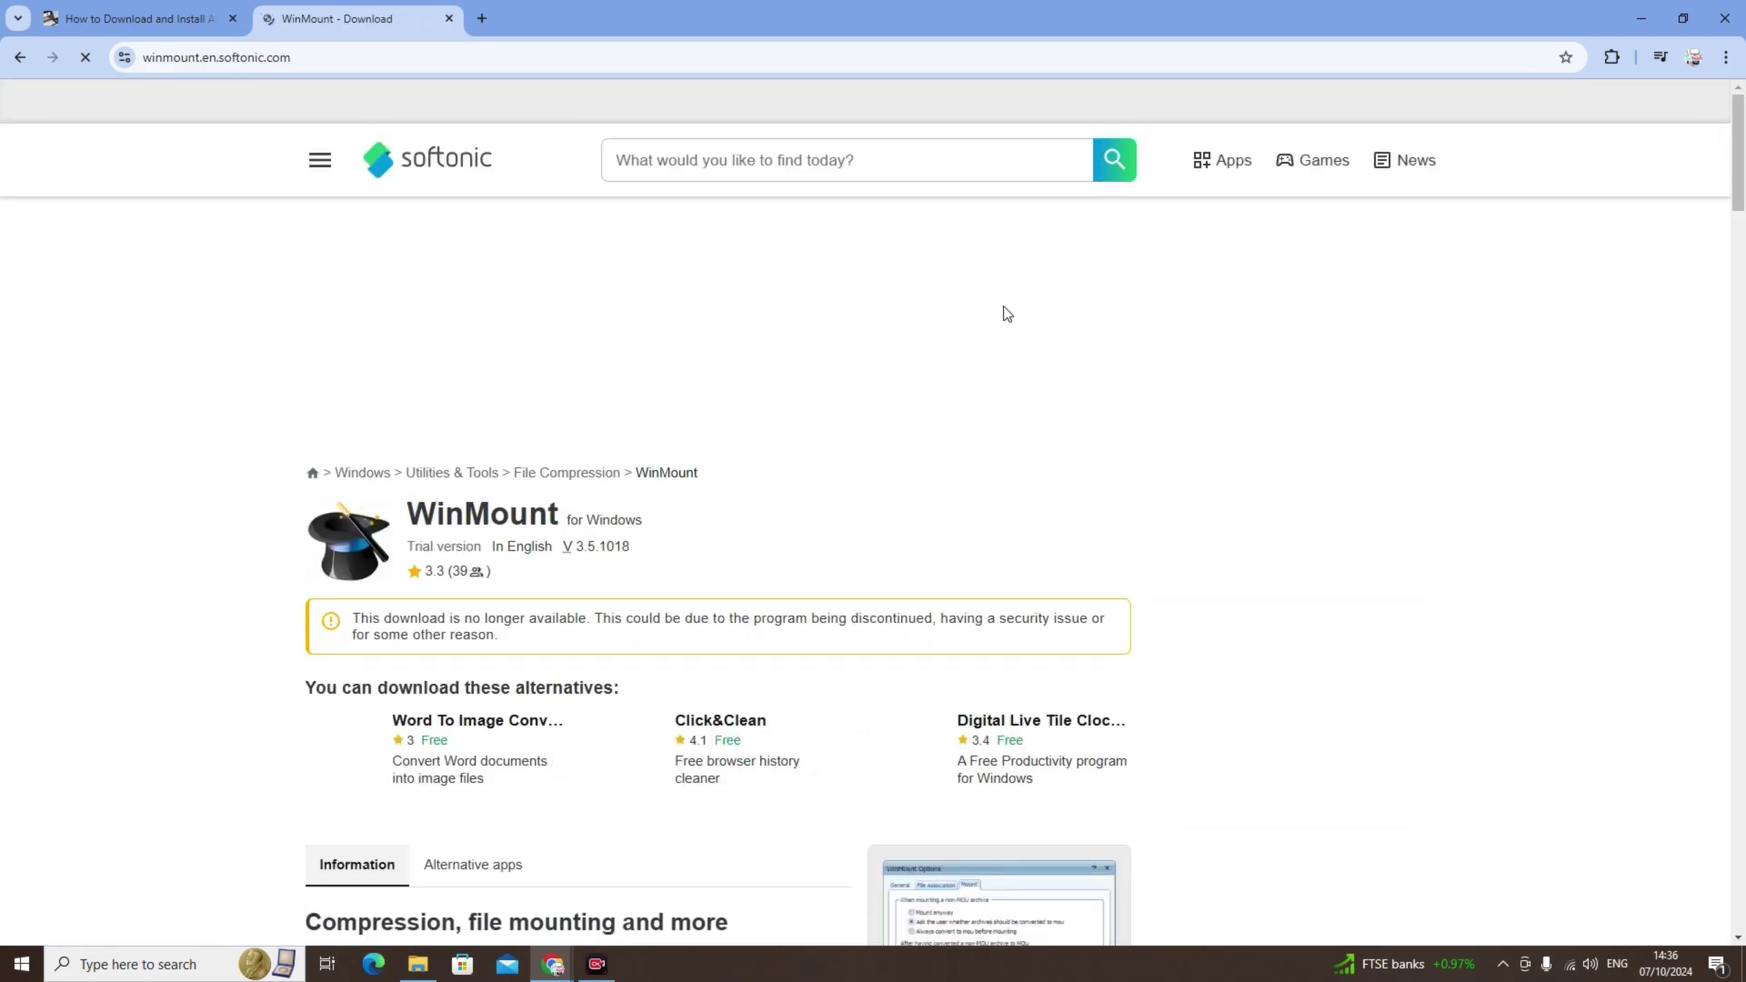
{"action": "scroll", "coordinate": [1003, 312], "scroll_direction": "down", "scroll_amount": 3}
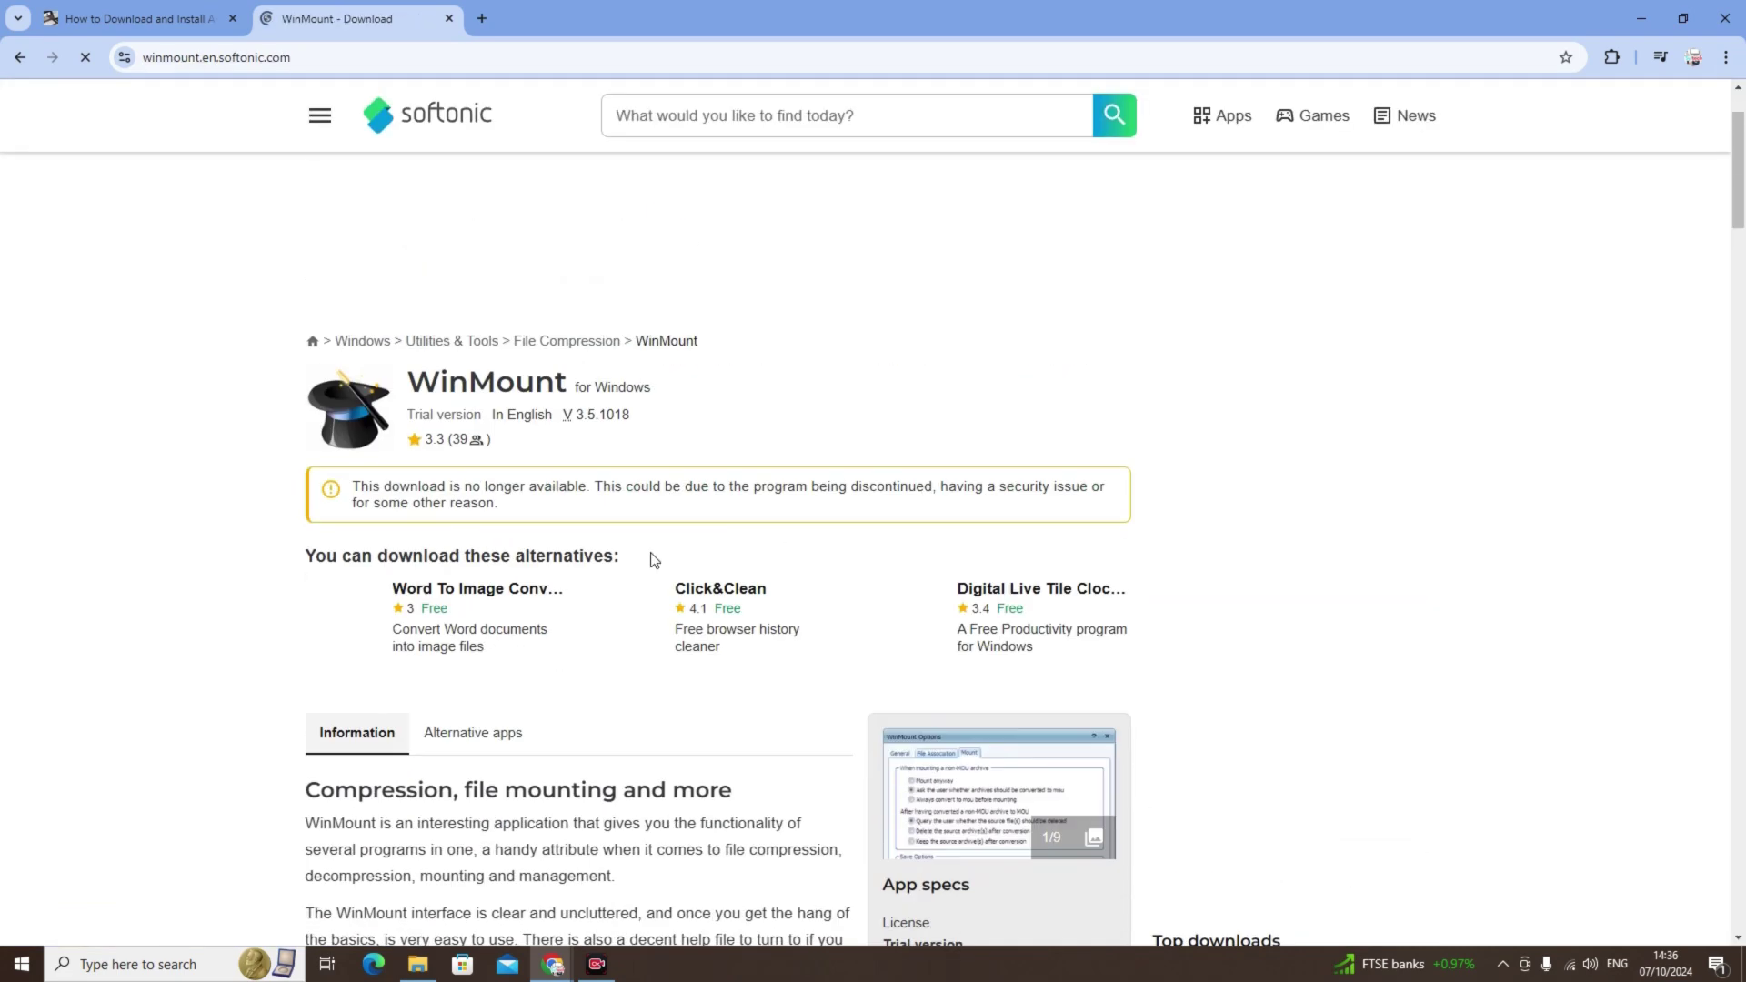
{"action": "scroll", "coordinate": [652, 558], "scroll_direction": "down", "scroll_amount": 8}
{"action": "scroll", "coordinate": [652, 557], "scroll_direction": "down", "scroll_amount": 6}
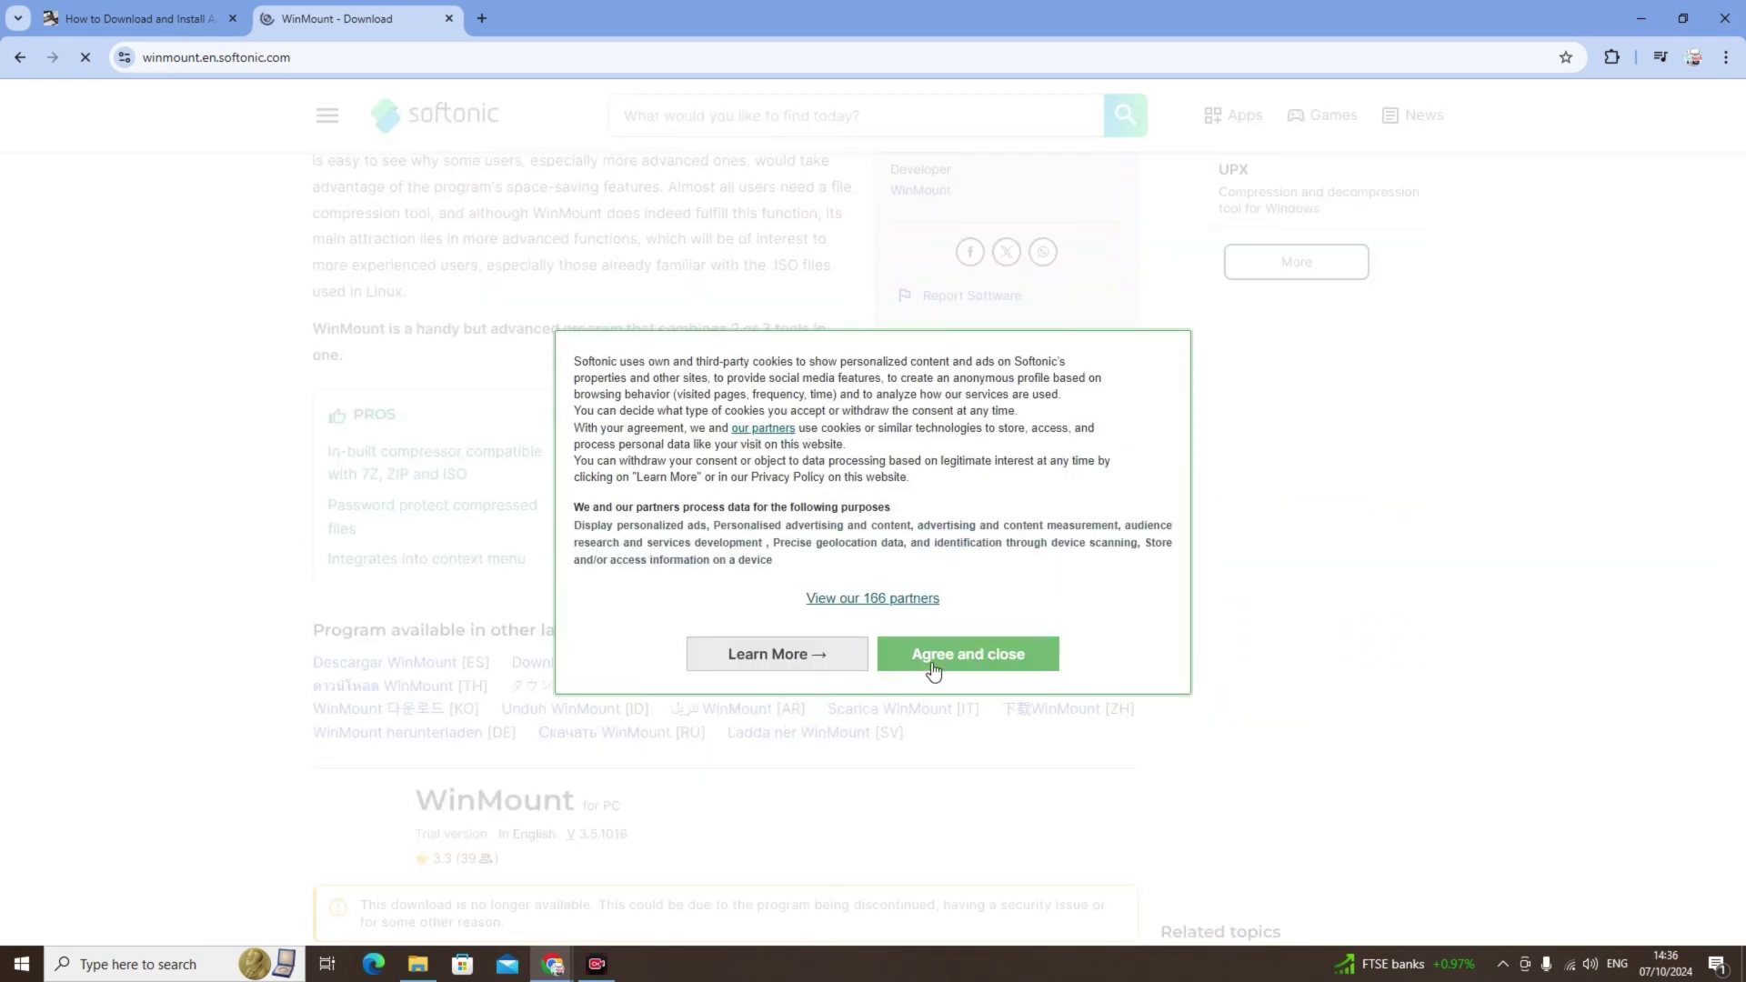
{"action": "scroll", "coordinate": [499, 592], "scroll_direction": "down", "scroll_amount": 4}
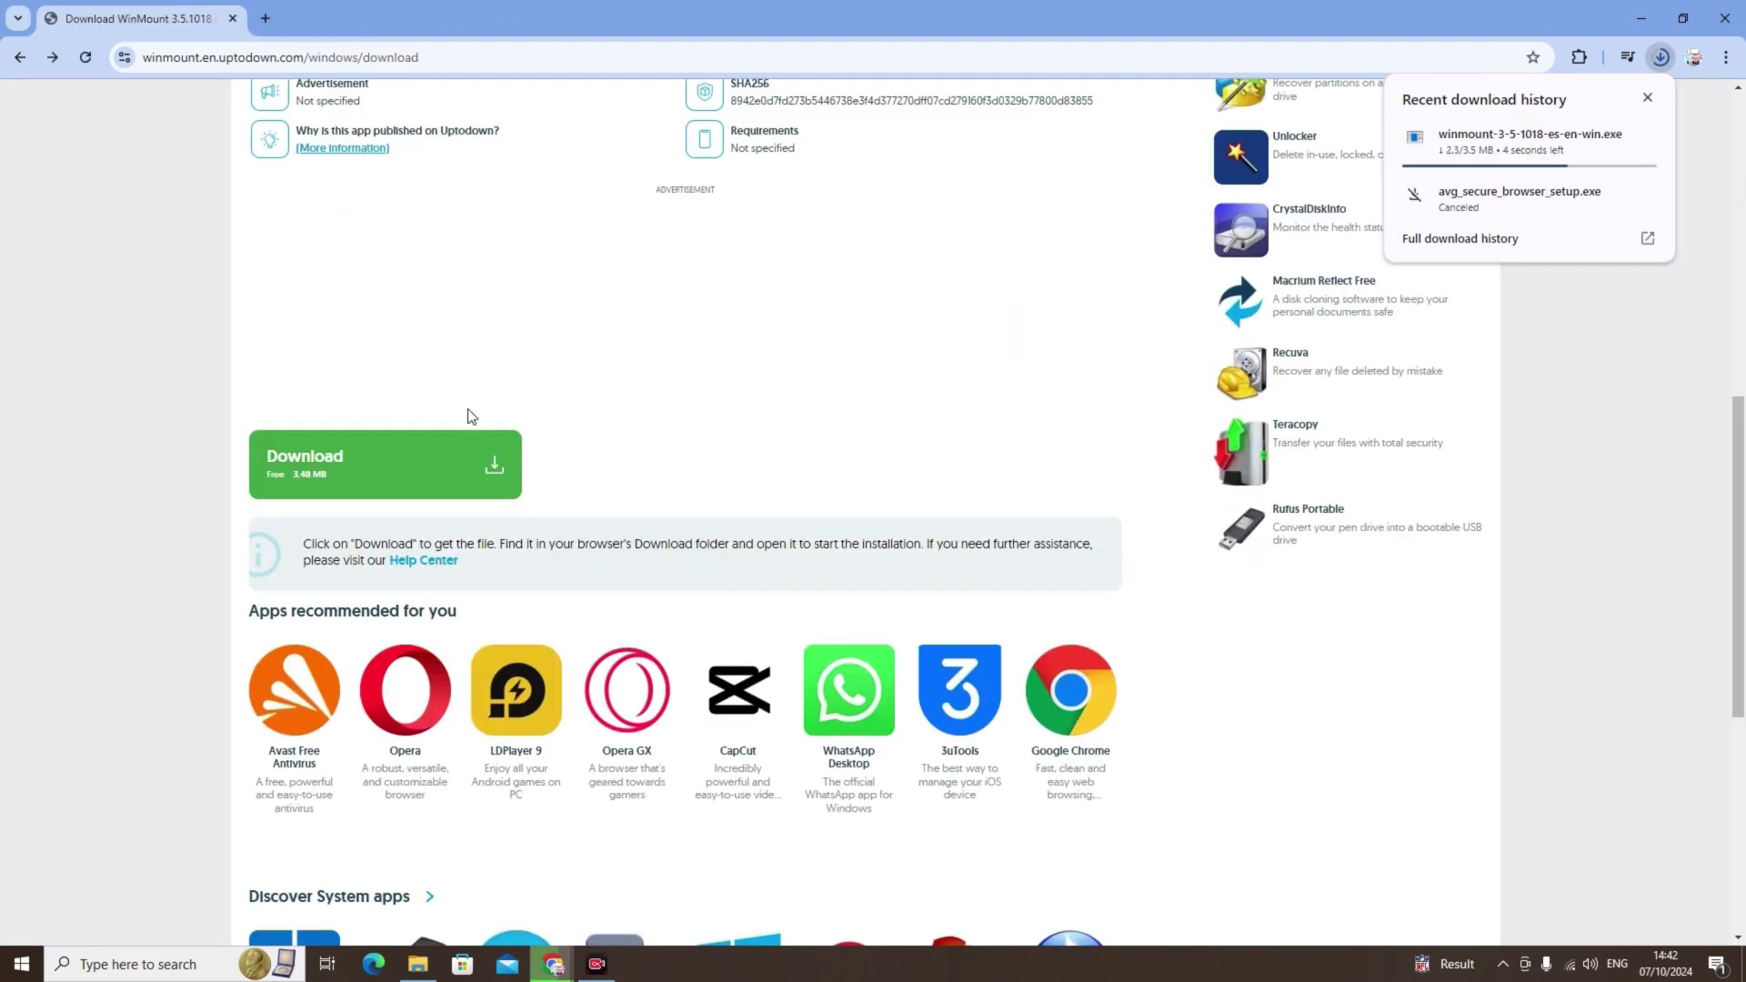
{"action": "scroll", "coordinate": [810, 343], "scroll_direction": "up", "scroll_amount": 2}
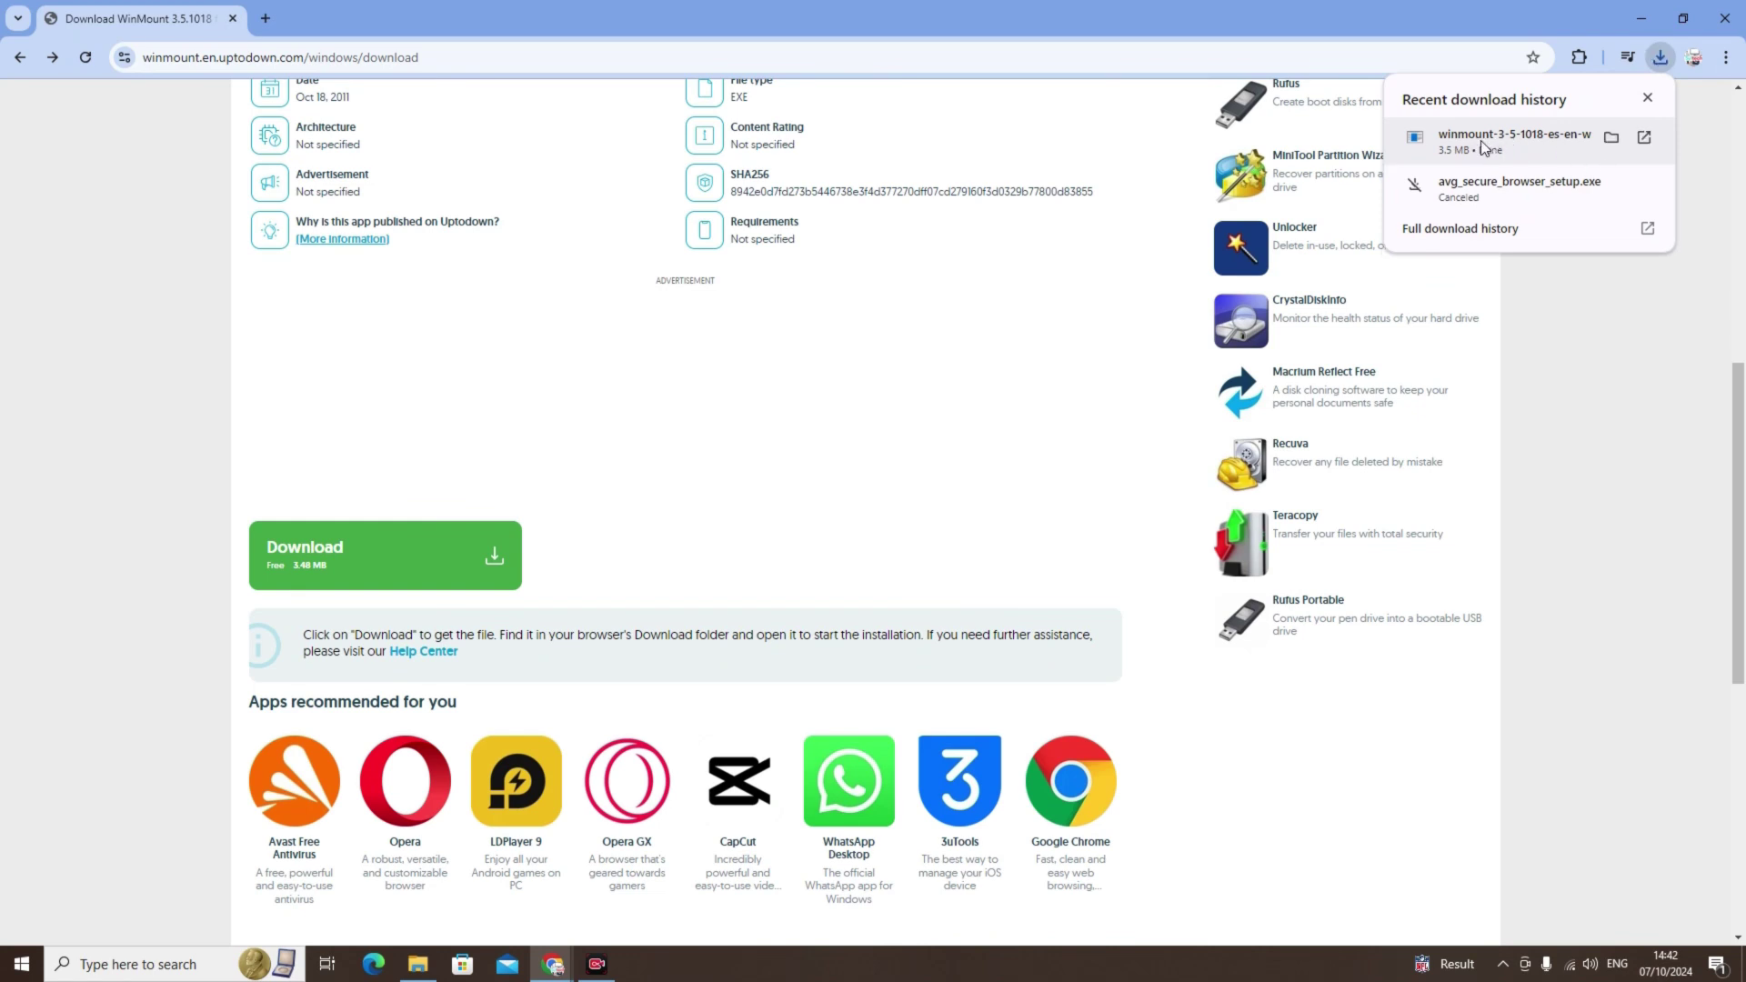
Step: Install WinMount with the default install folder and Start Menu folder
{"action": "left_click", "coordinate": [1491, 141]}
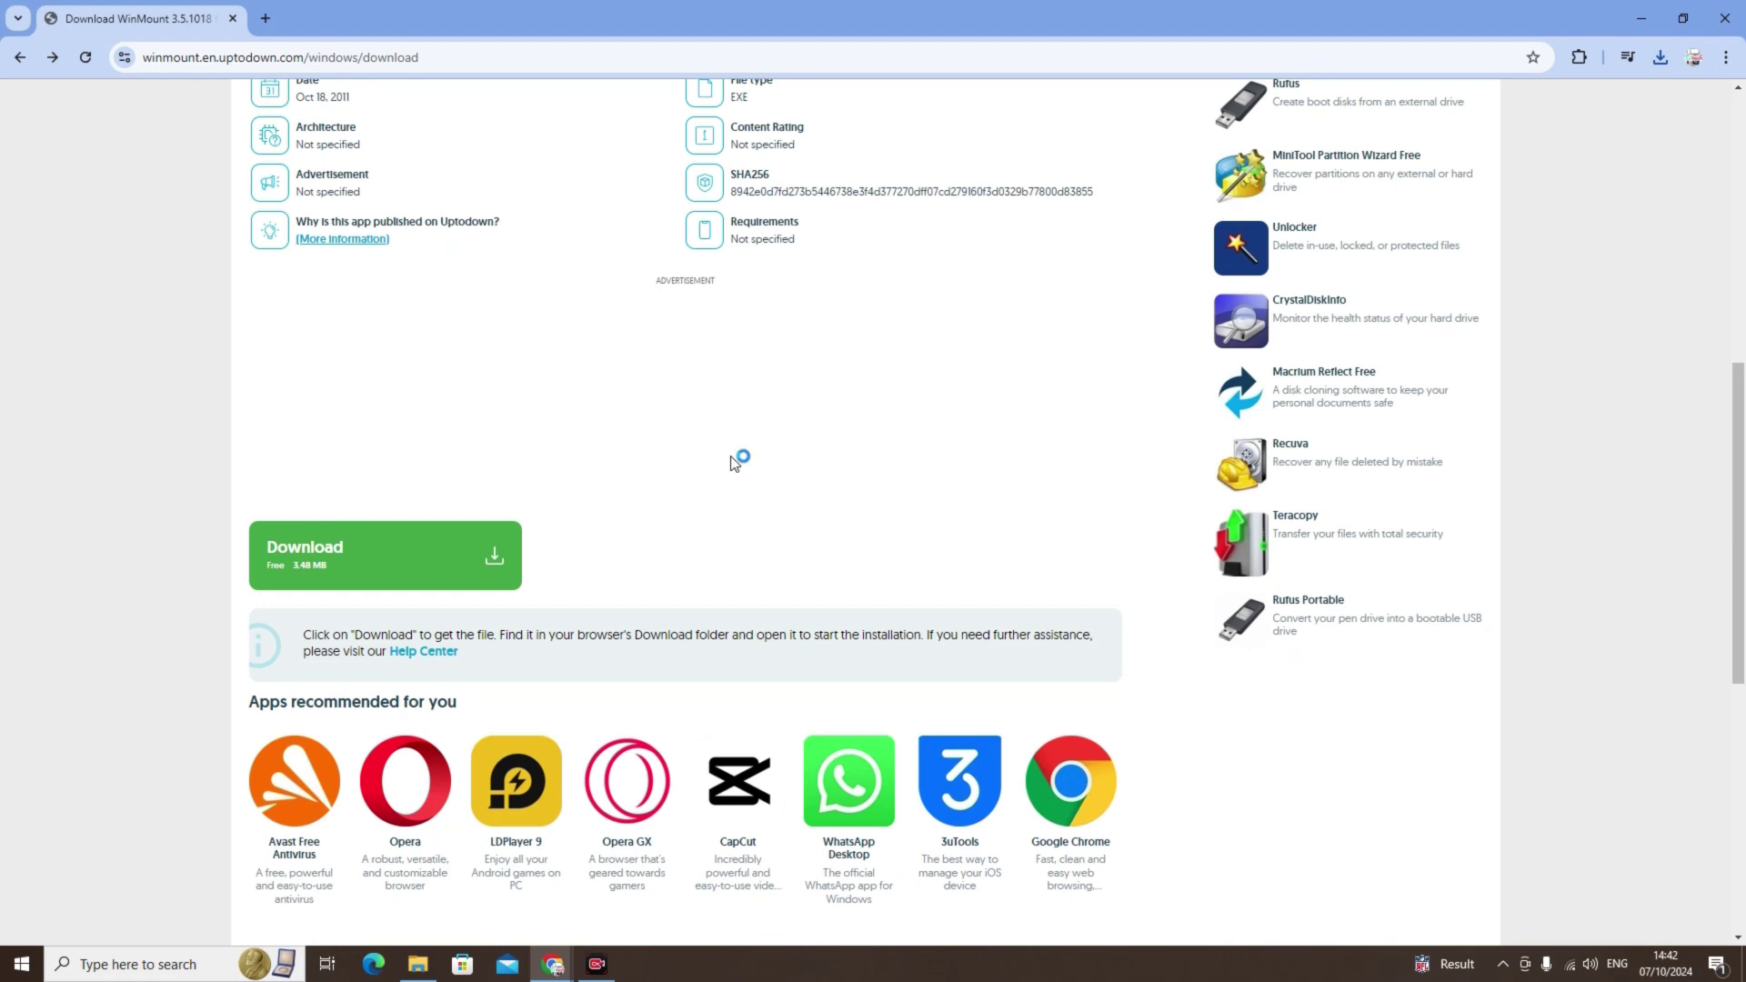
{"action": "left_click", "coordinate": [976, 628]}
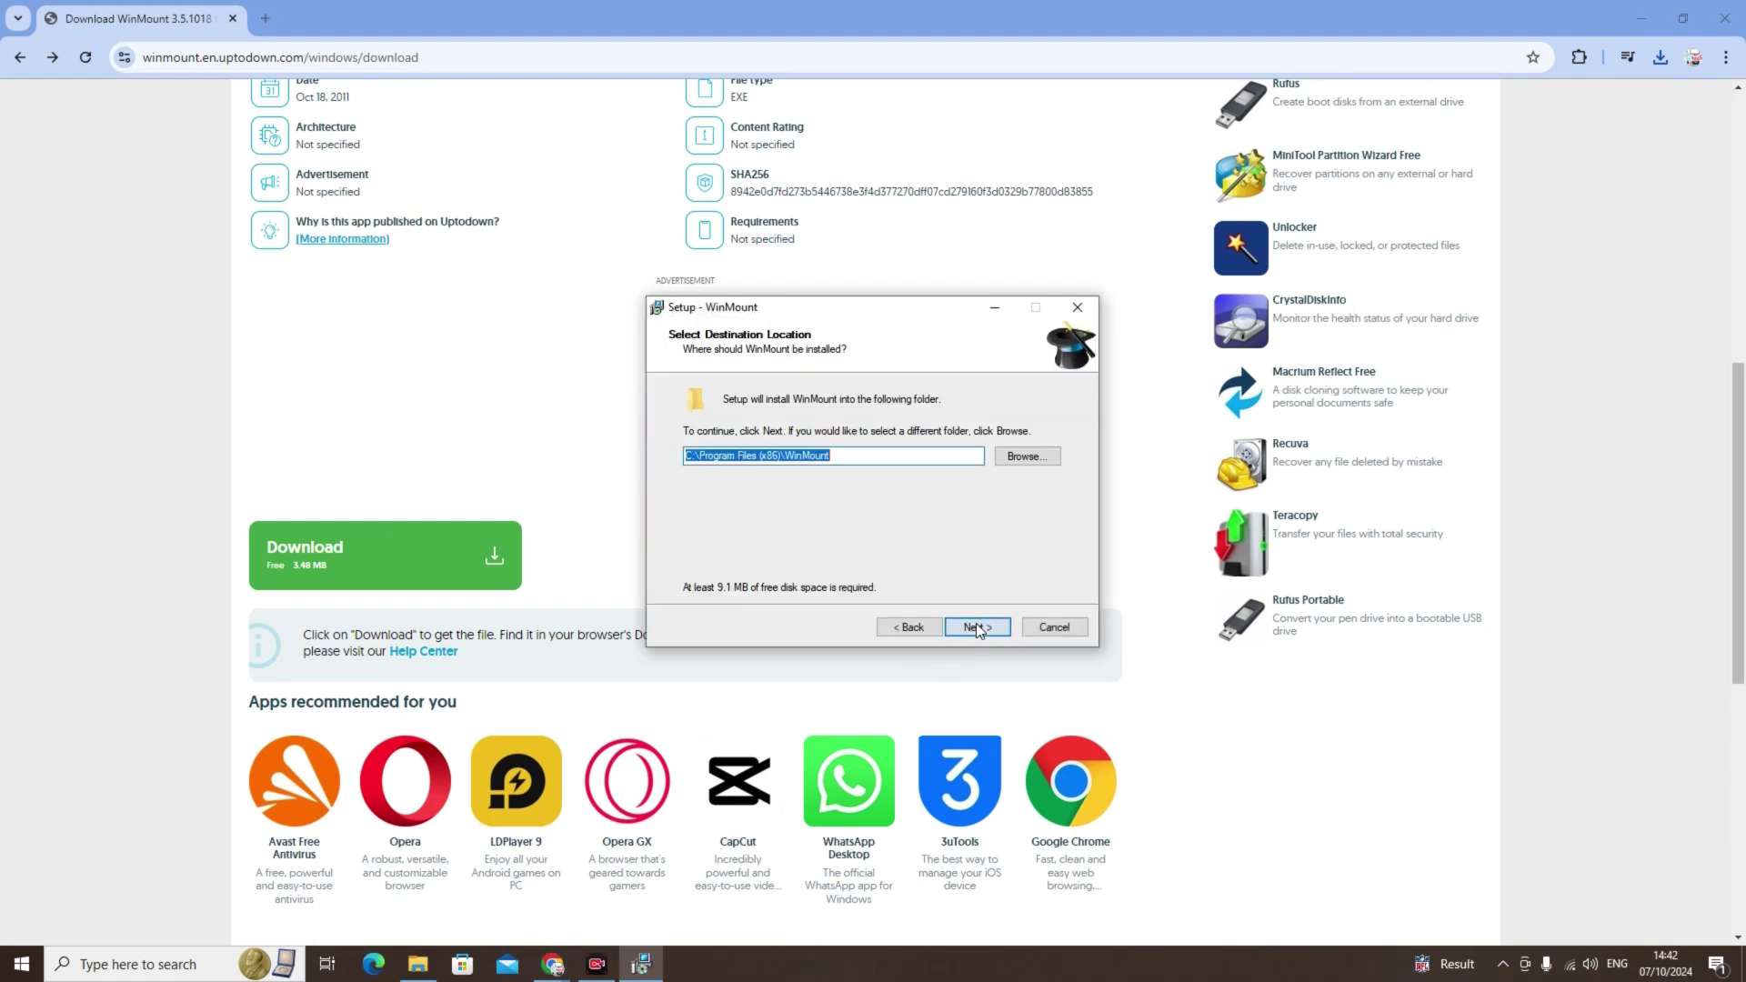
{"action": "left_click", "coordinate": [976, 627]}
{"action": "left_click", "coordinate": [976, 628]}
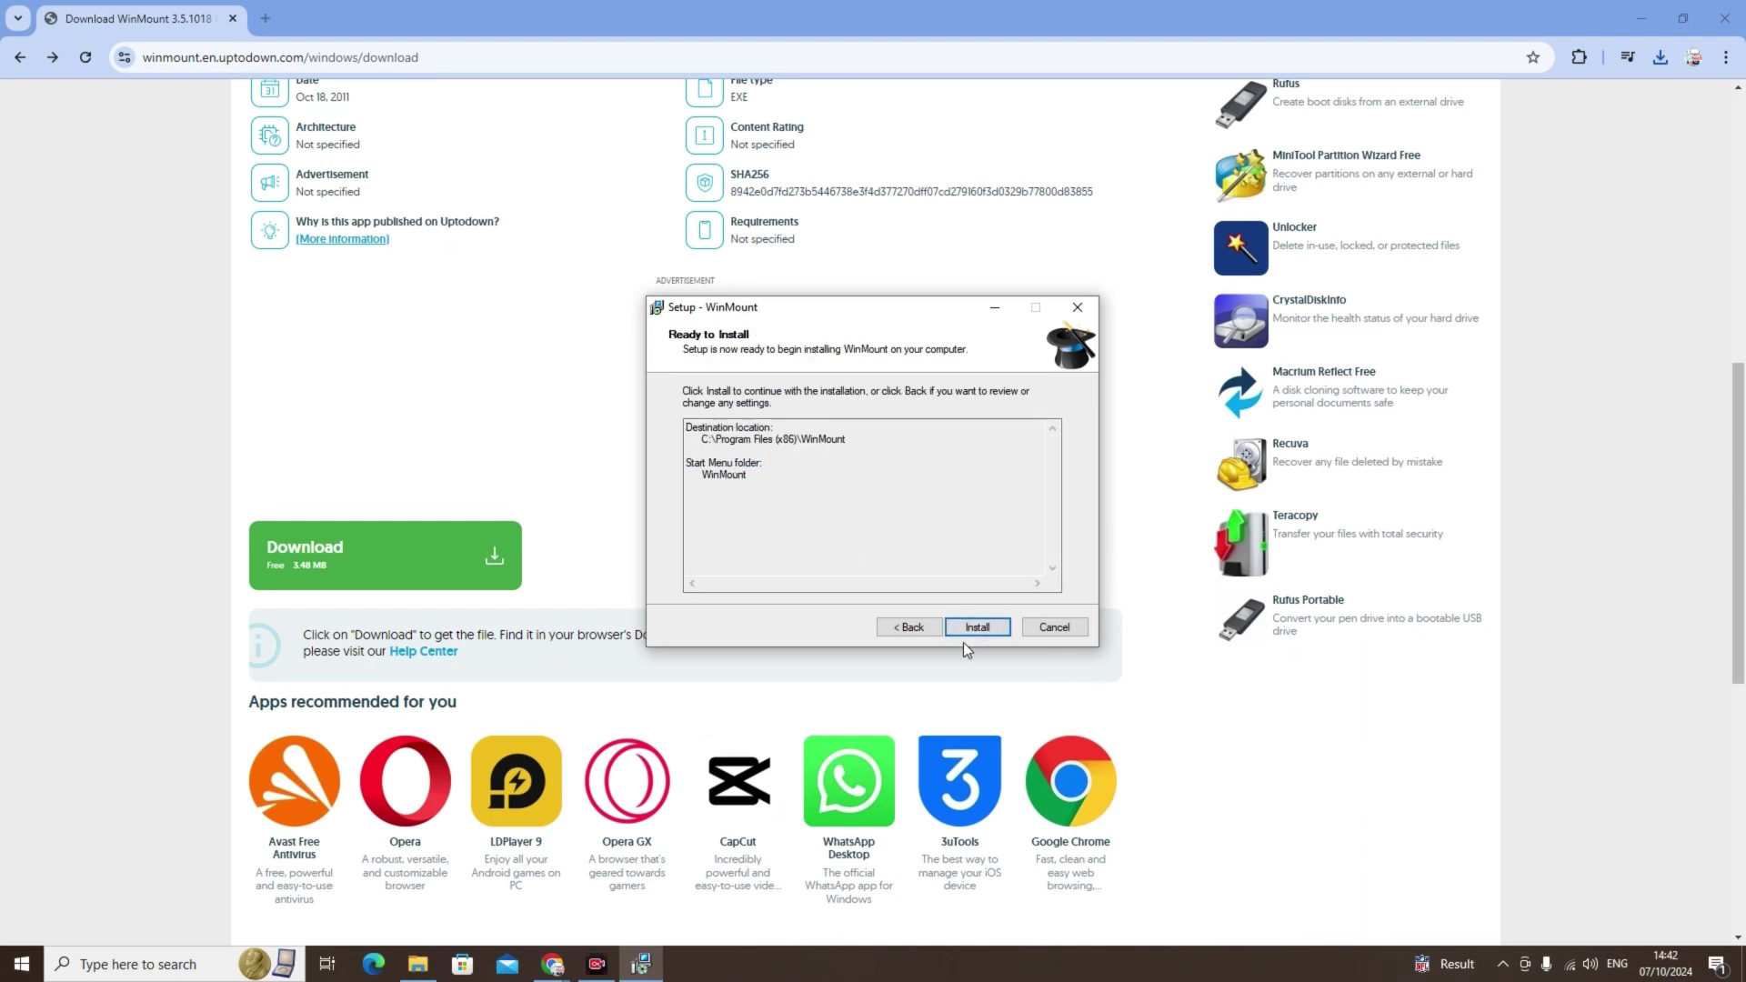
{"action": "left_click", "coordinate": [977, 627]}
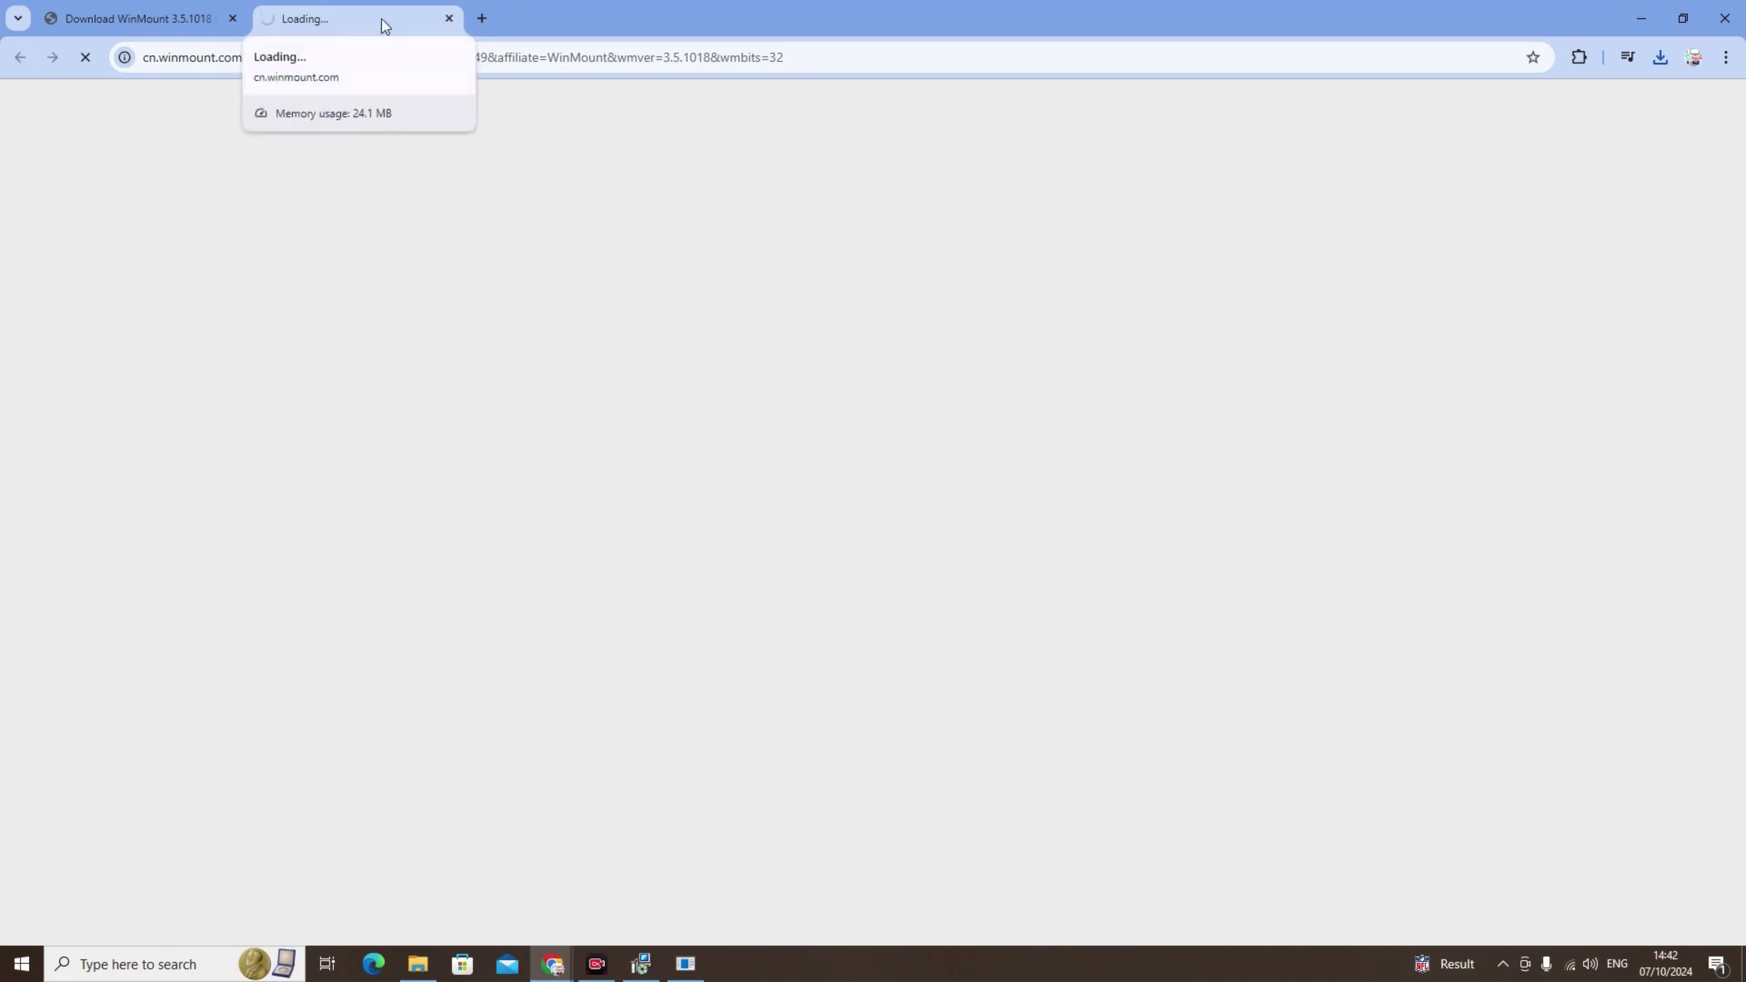
Step: Close Chrome, keep all WinMount file associations, and finish setup
{"action": "left_click", "coordinate": [448, 18]}
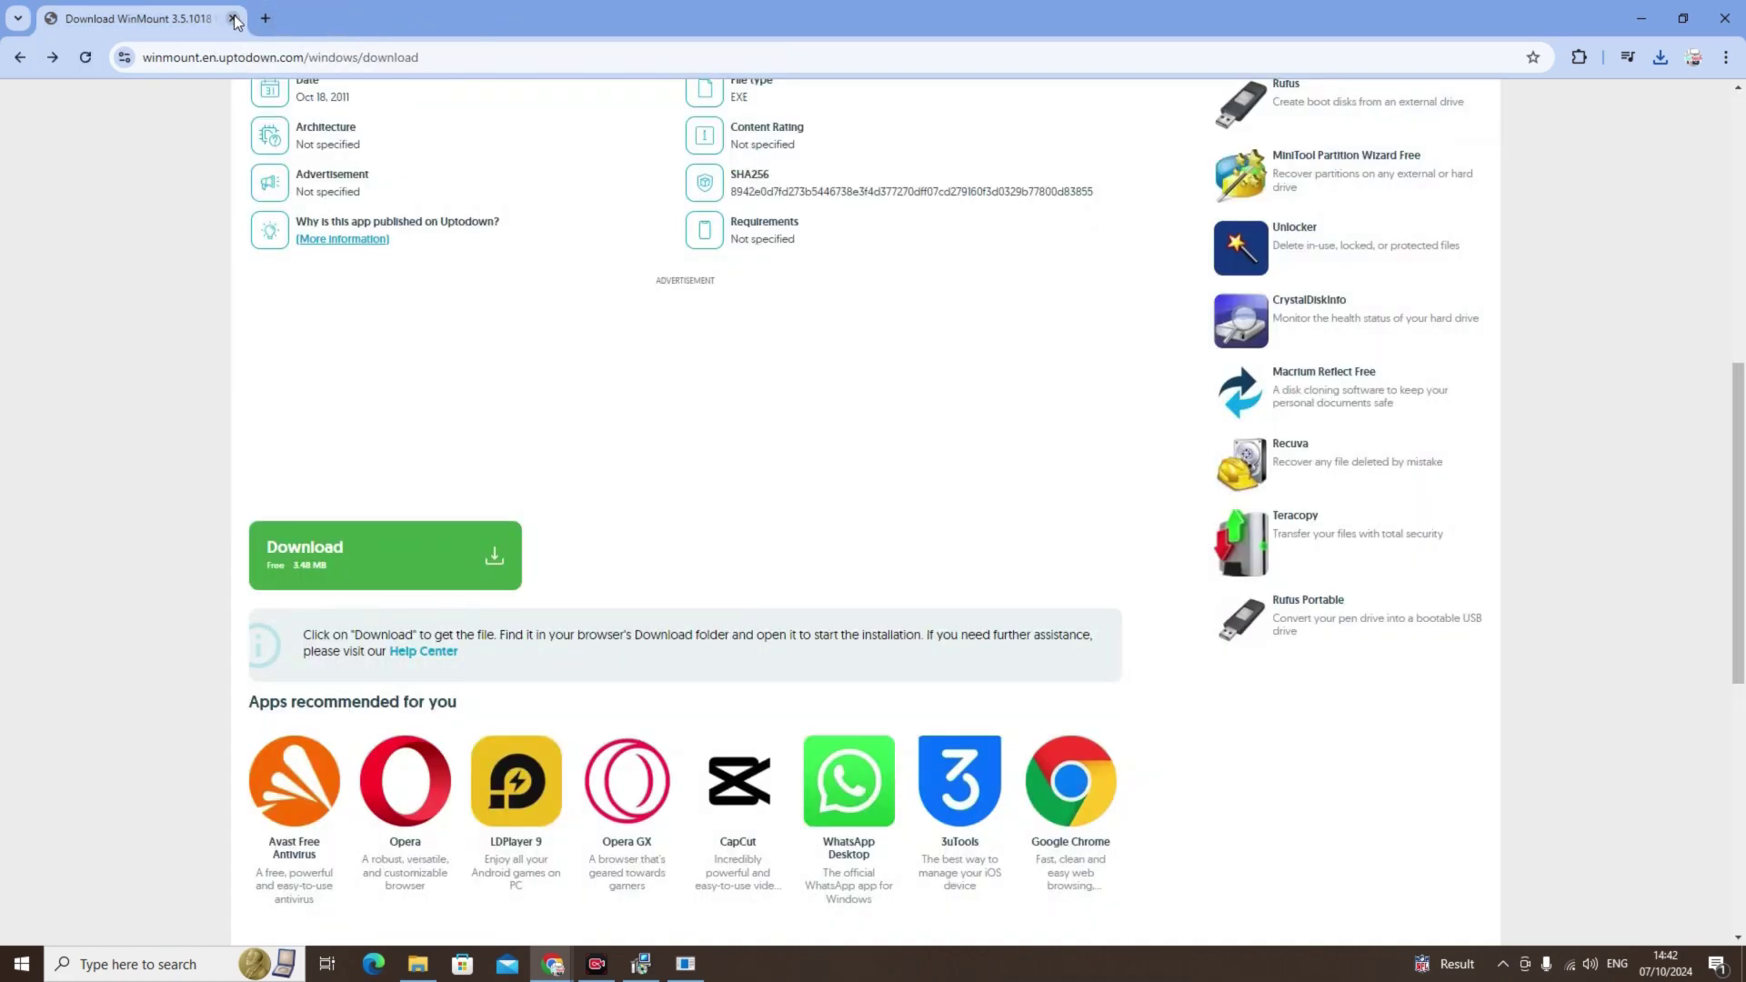
{"action": "left_click", "coordinate": [234, 19]}
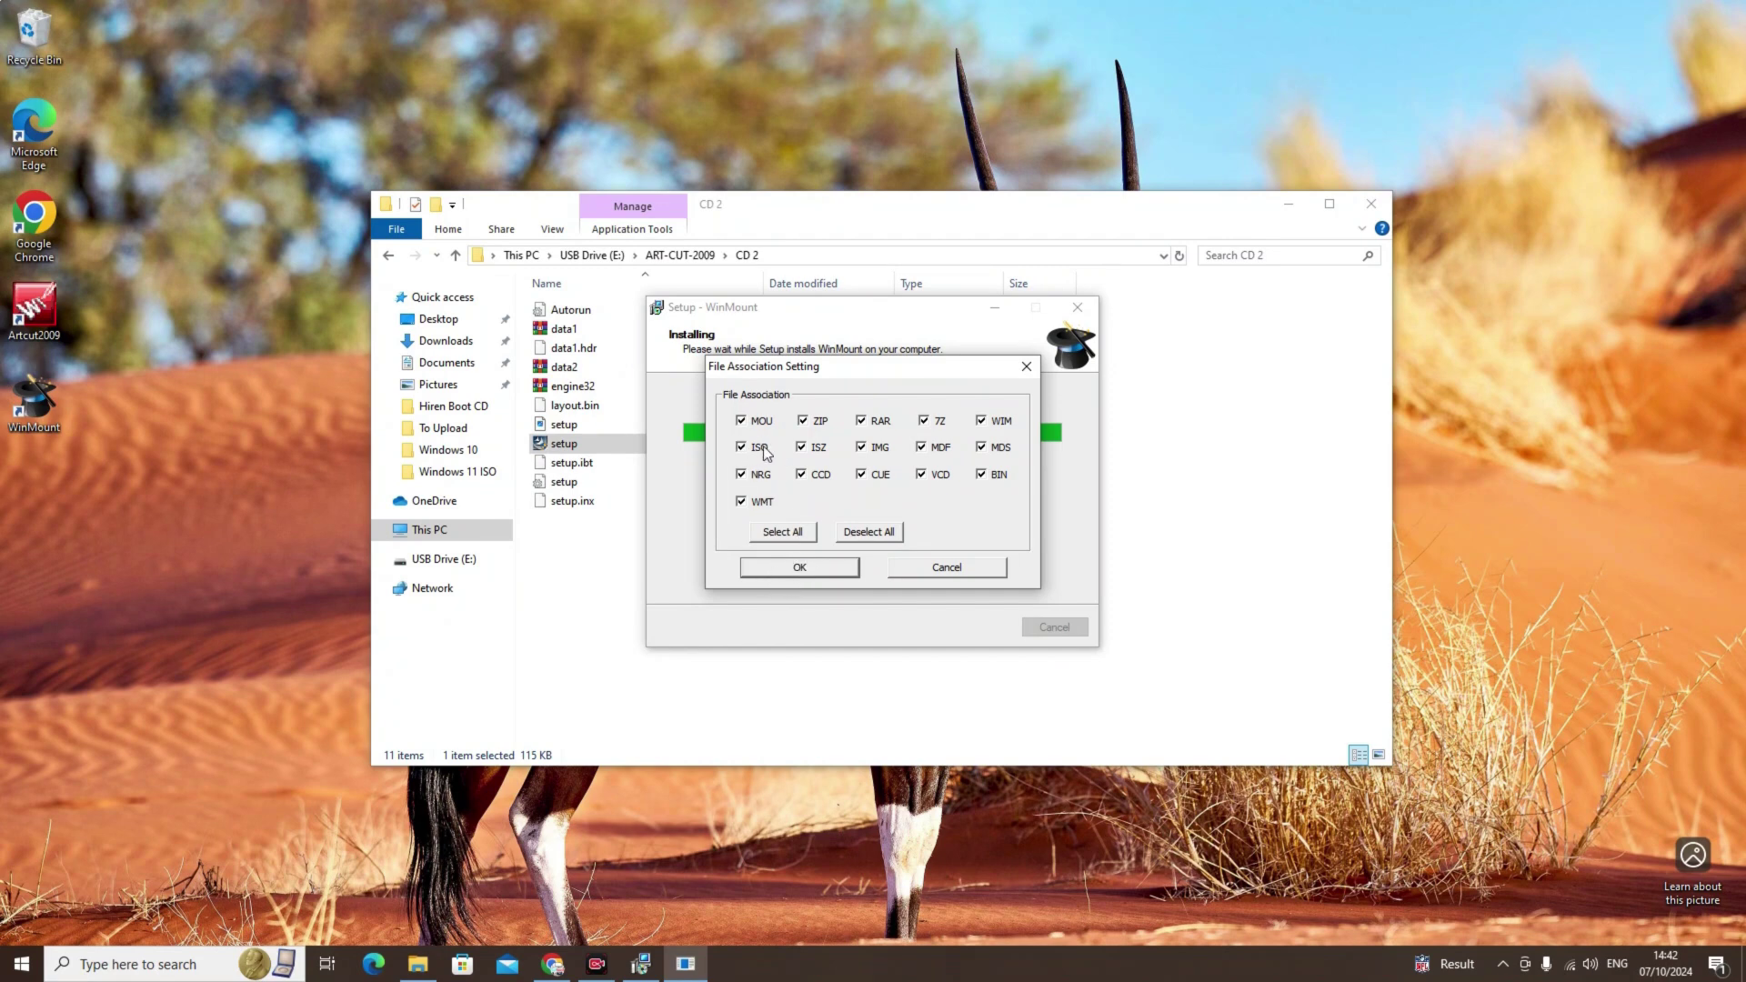
{"action": "left_click", "coordinate": [810, 569]}
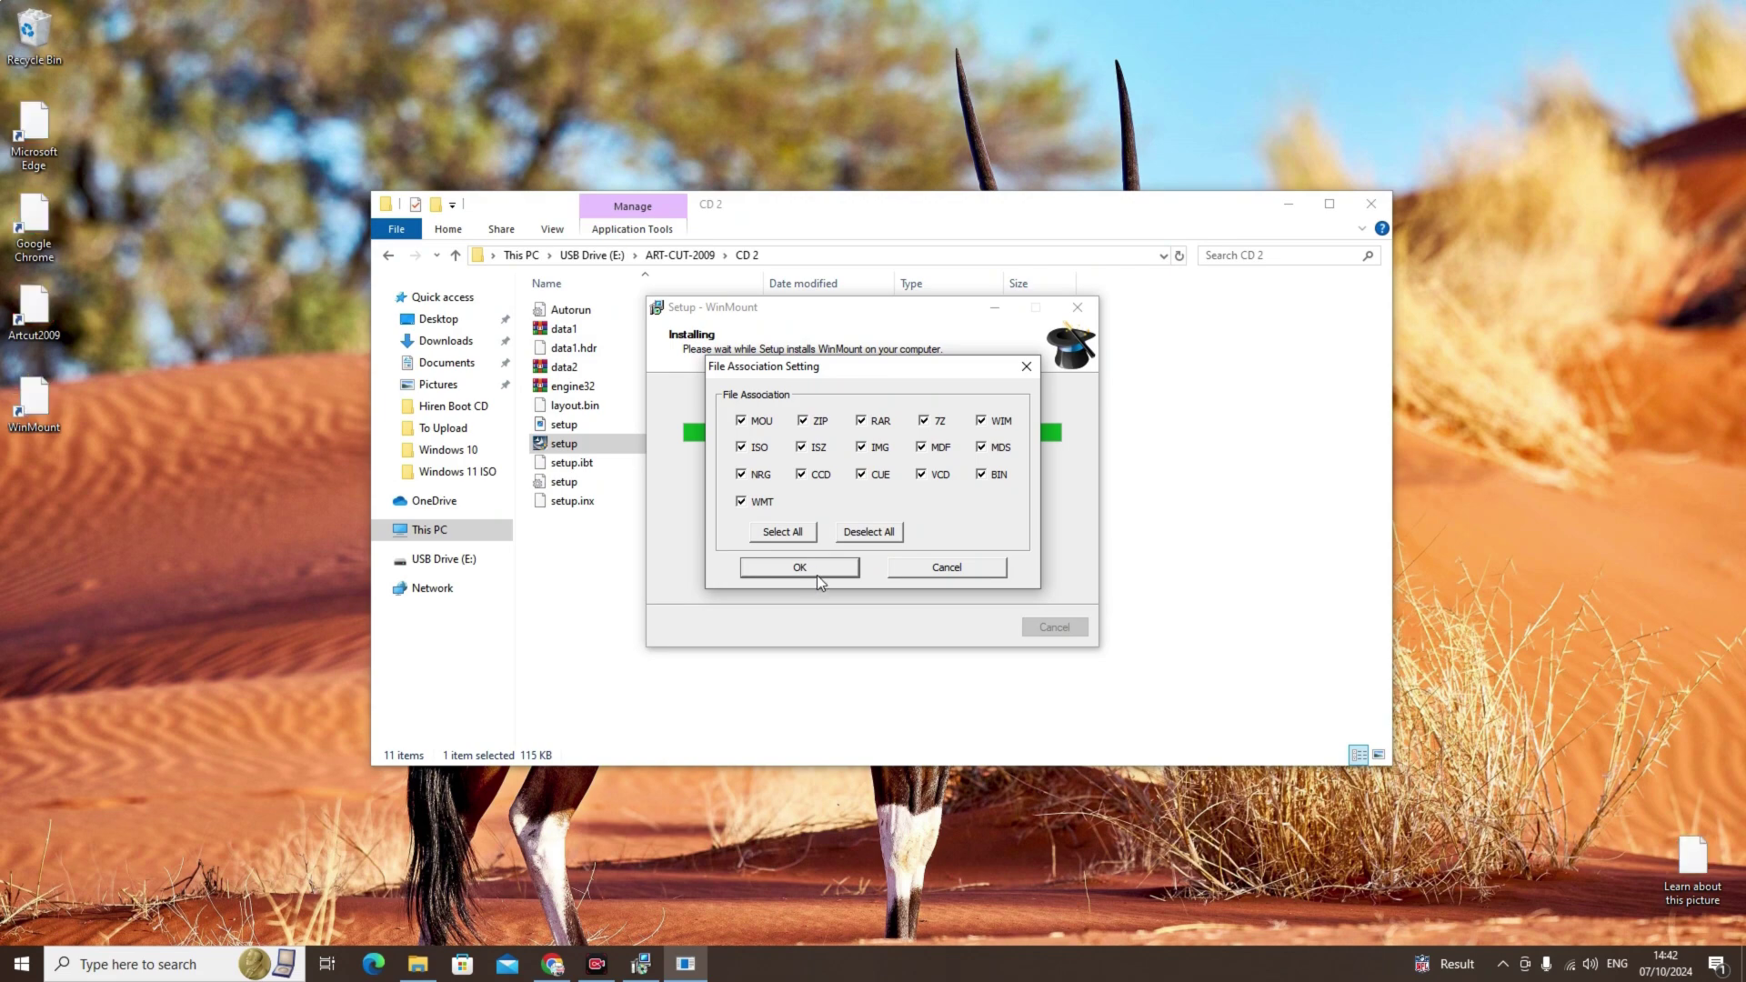
{"action": "left_click", "coordinate": [977, 627]}
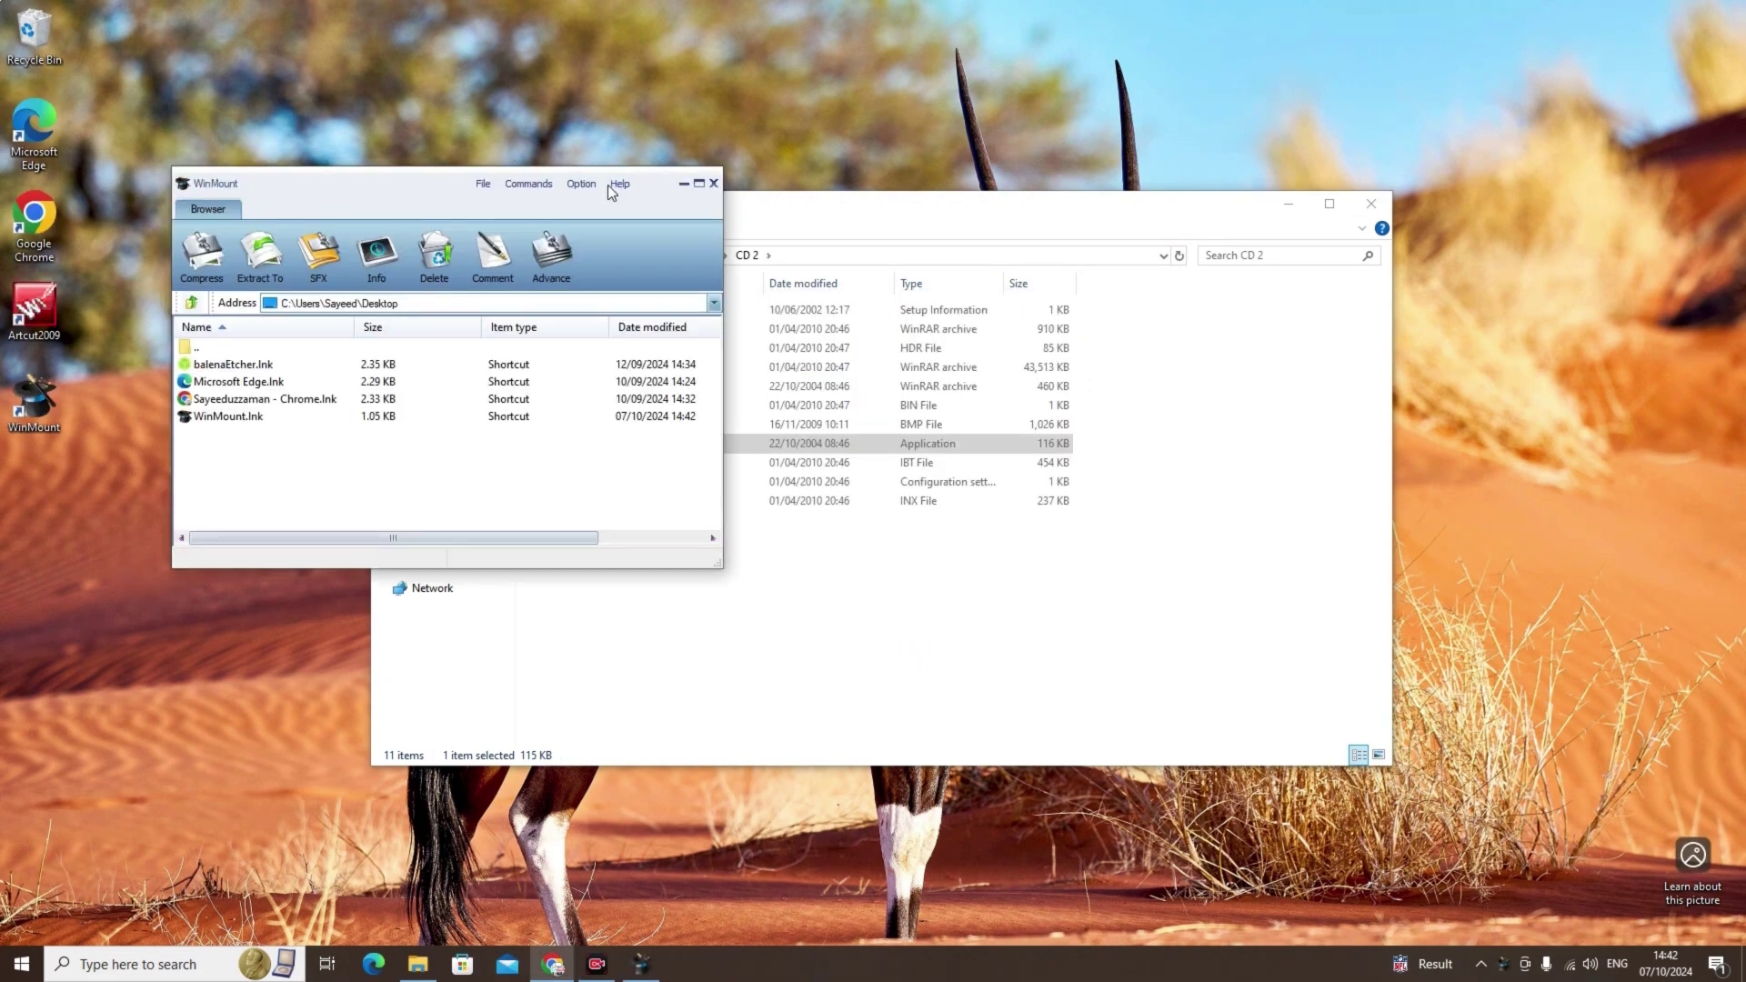
Step: Close WinMount, open E:\ART-CUT-2009\CD 1 in File Explorer, and relaunch WinMount
{"action": "left_click_drag", "start_coordinate": [378, 184], "coordinate": [486, 186]}
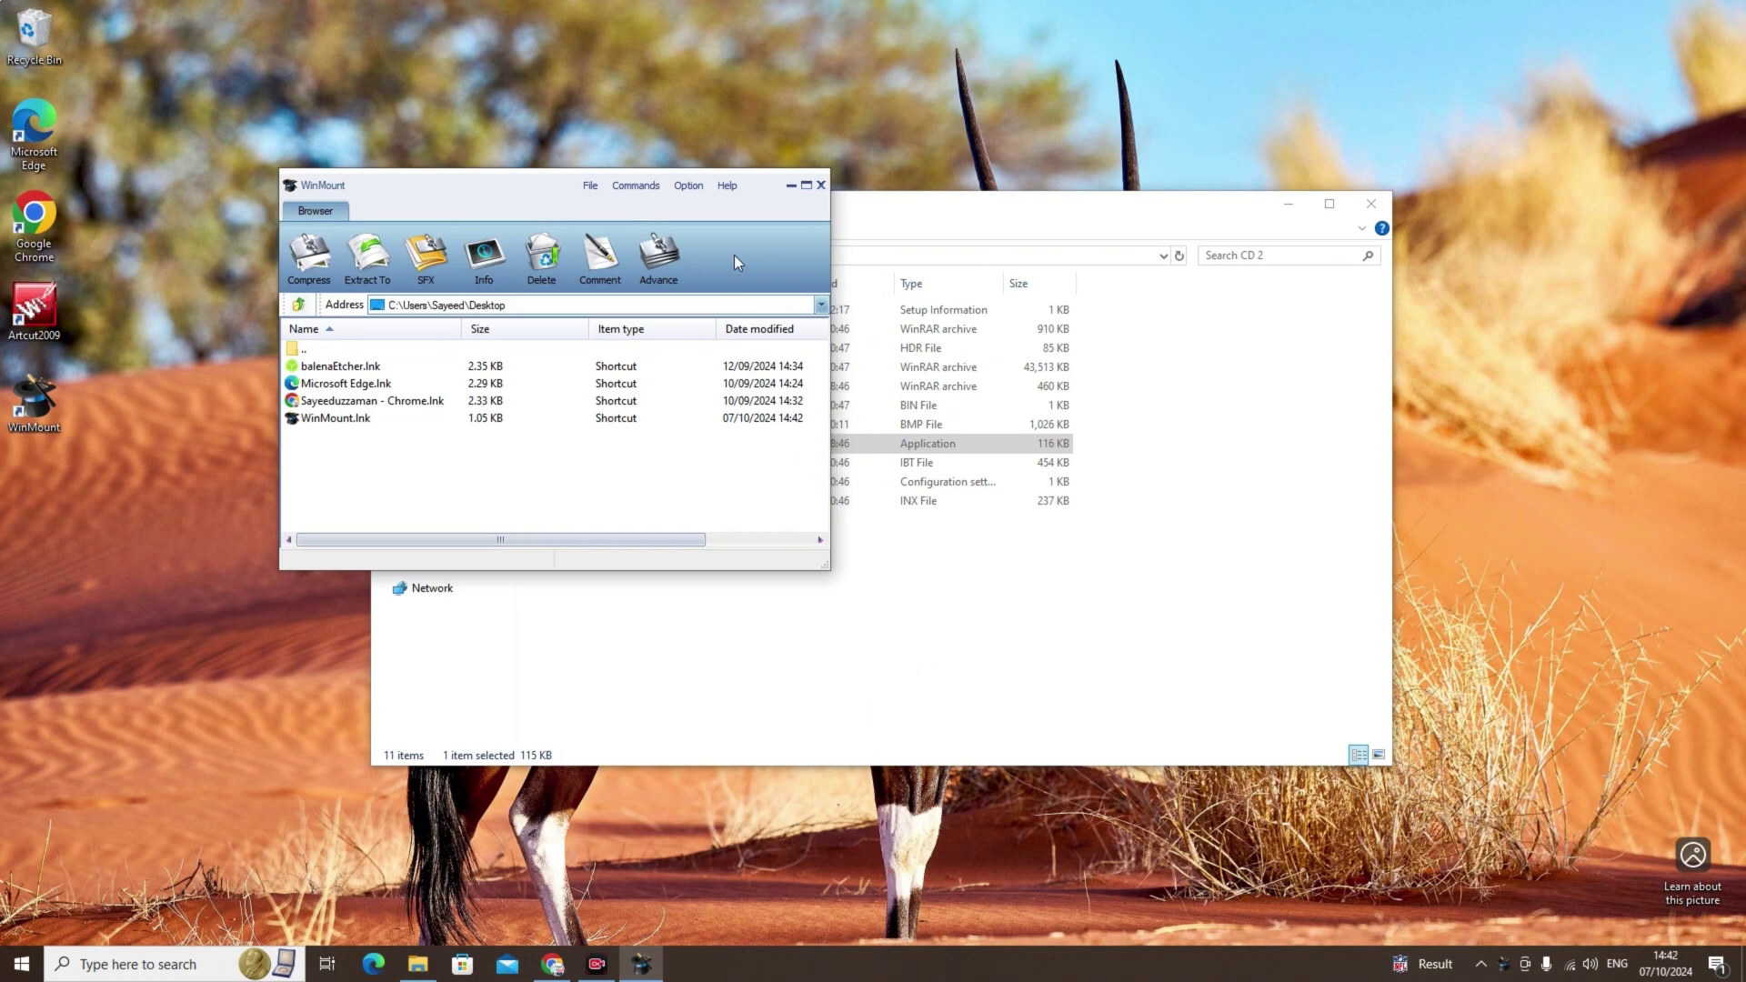
{"action": "left_click", "coordinate": [821, 186]}
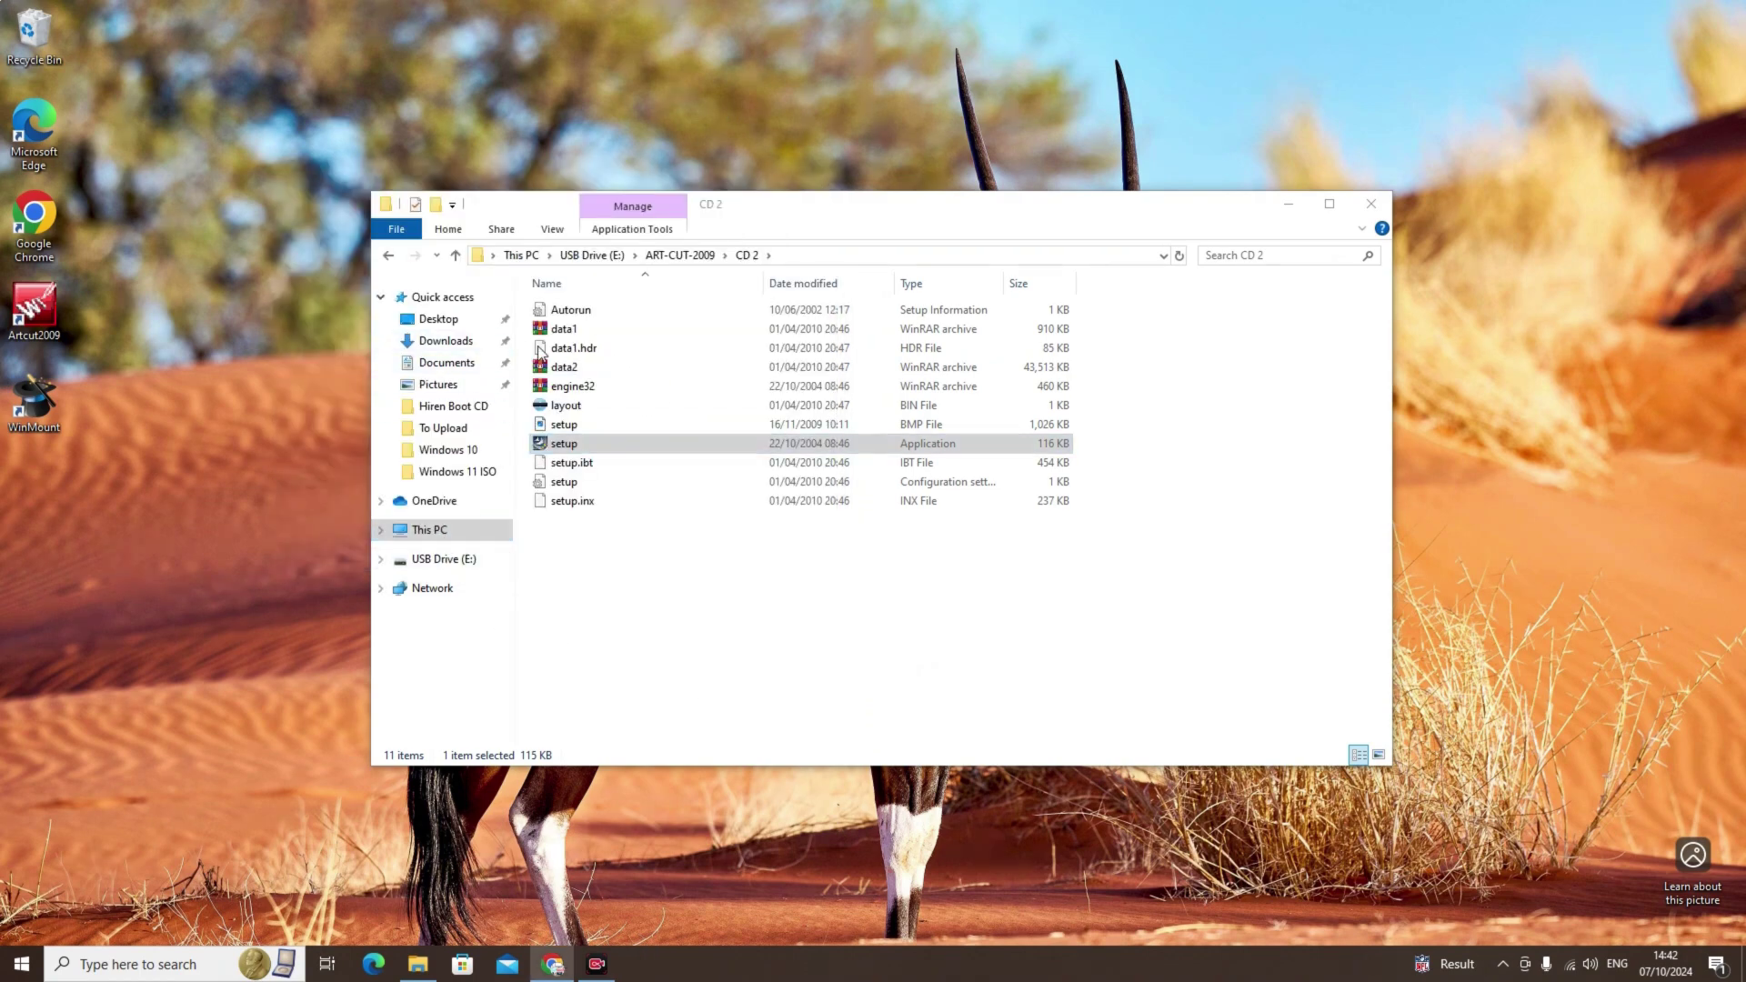
{"action": "left_click", "coordinate": [429, 529]}
{"action": "double_click", "coordinate": [1089, 522]}
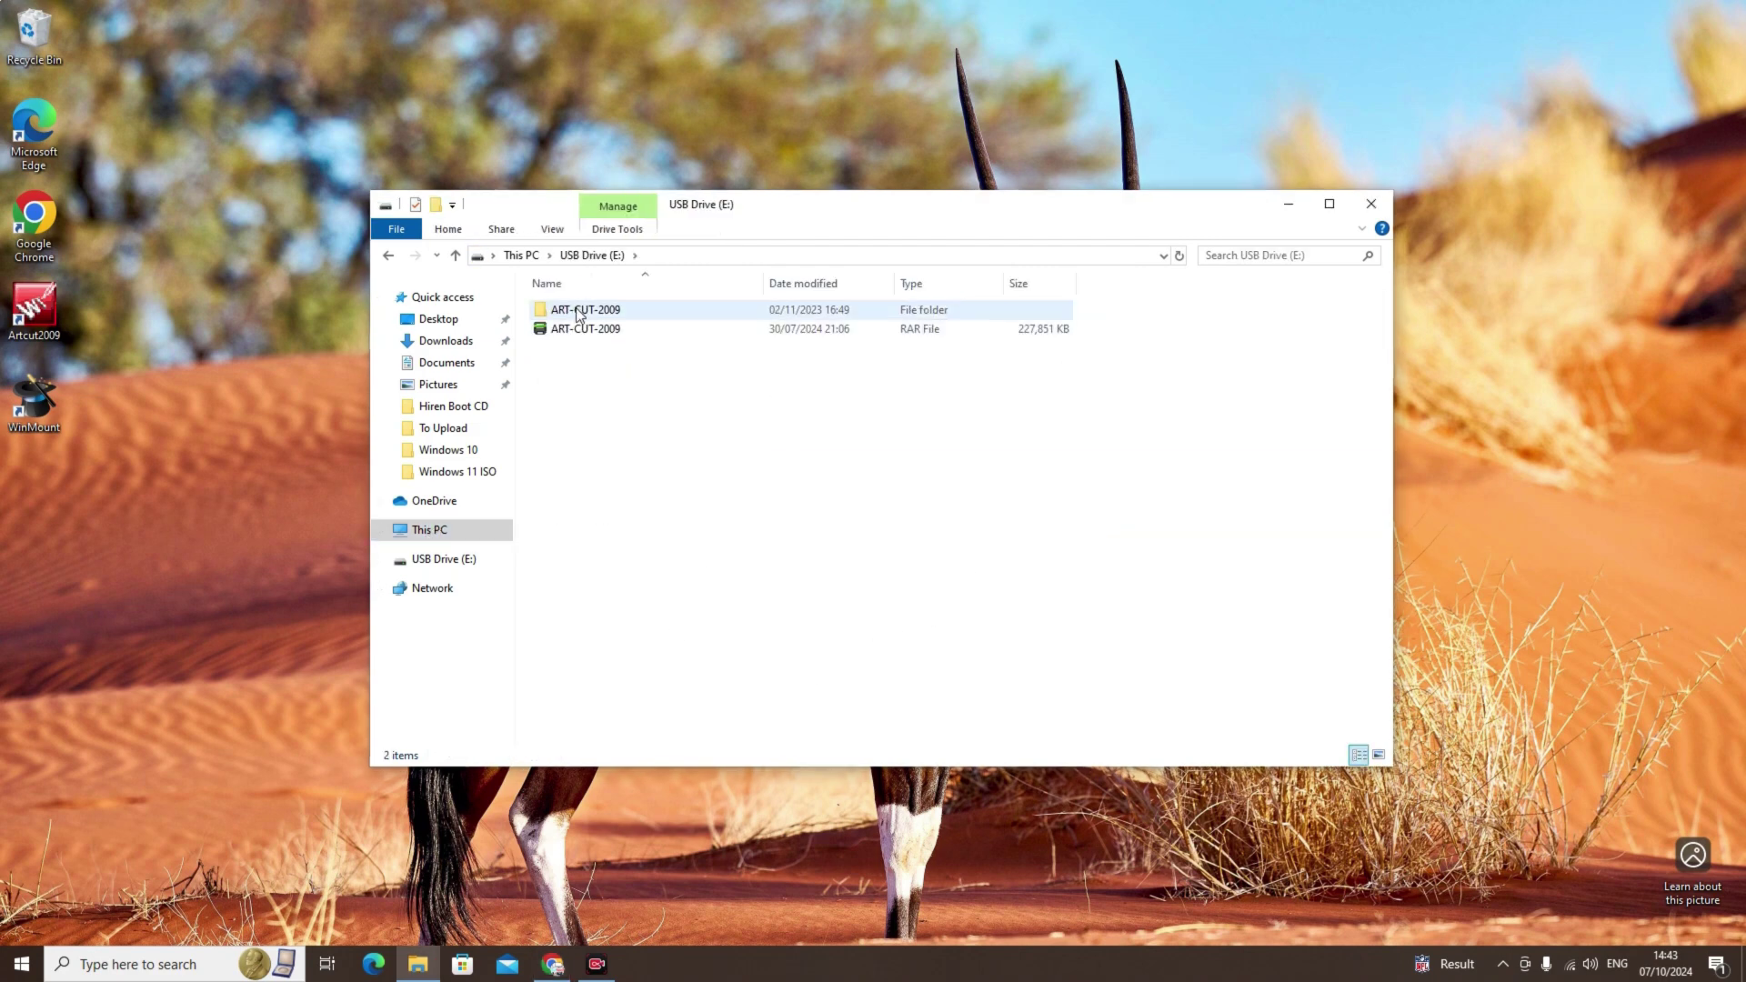
{"action": "double_click", "coordinate": [592, 316]}
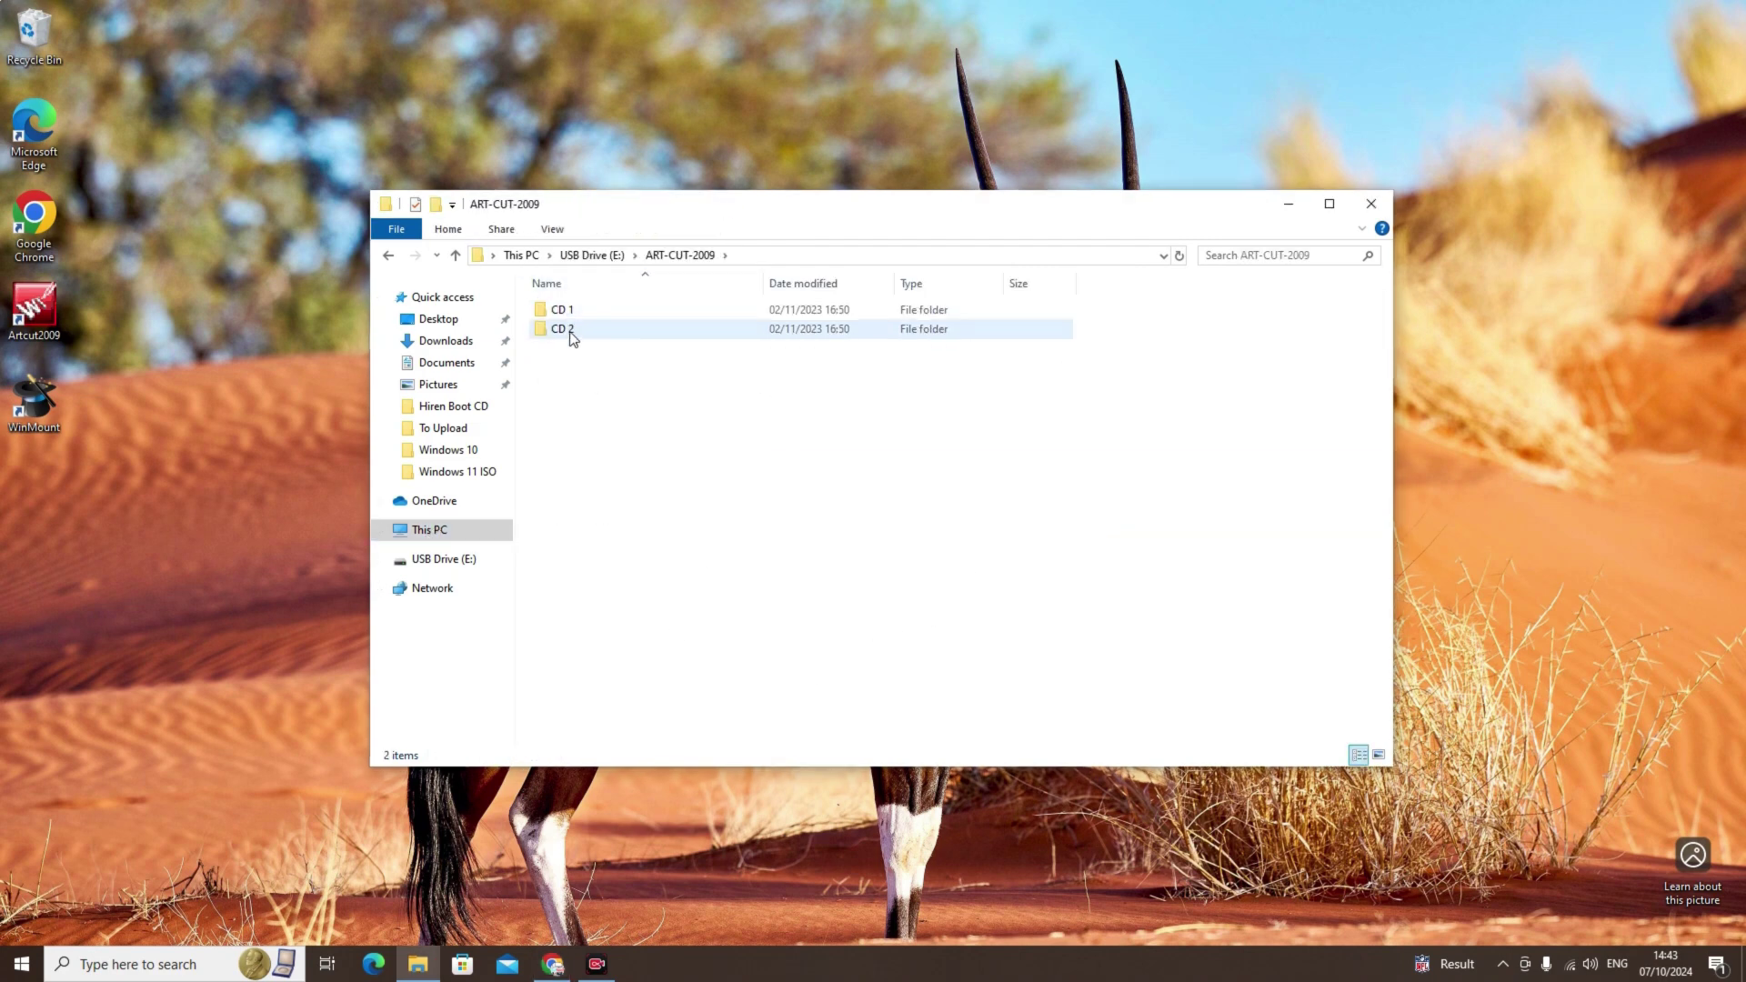
{"action": "double_click", "coordinate": [564, 311]}
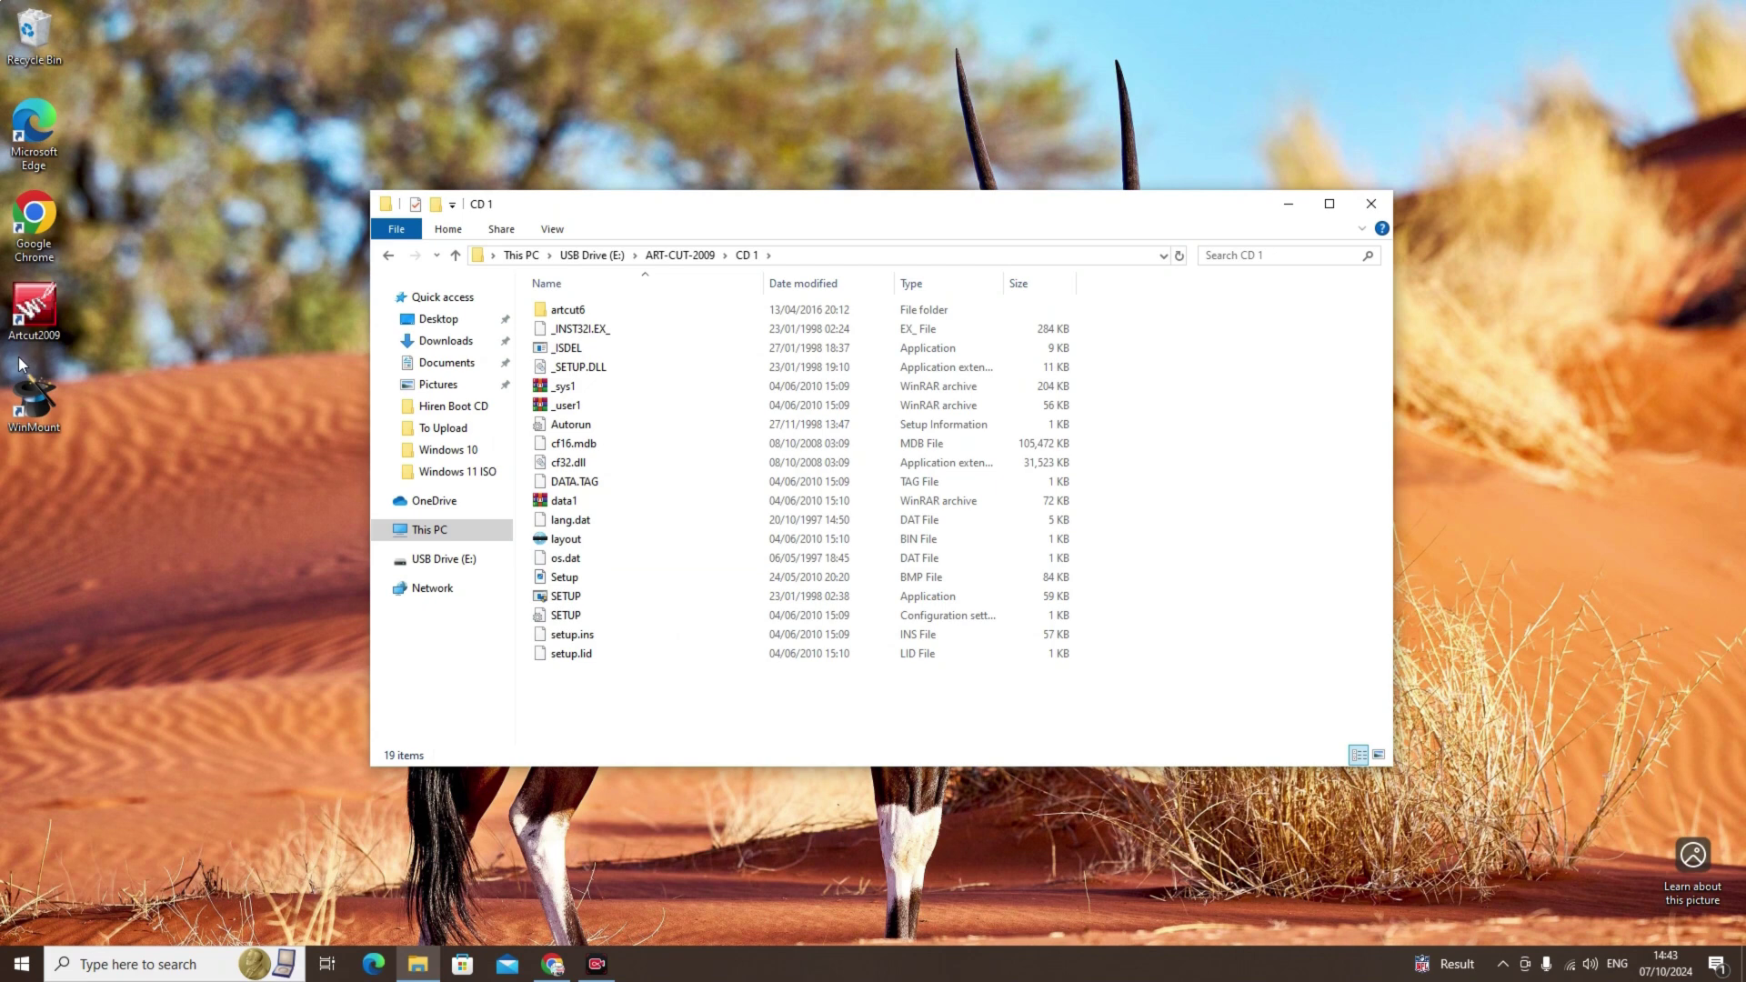
{"action": "double_click", "coordinate": [34, 400]}
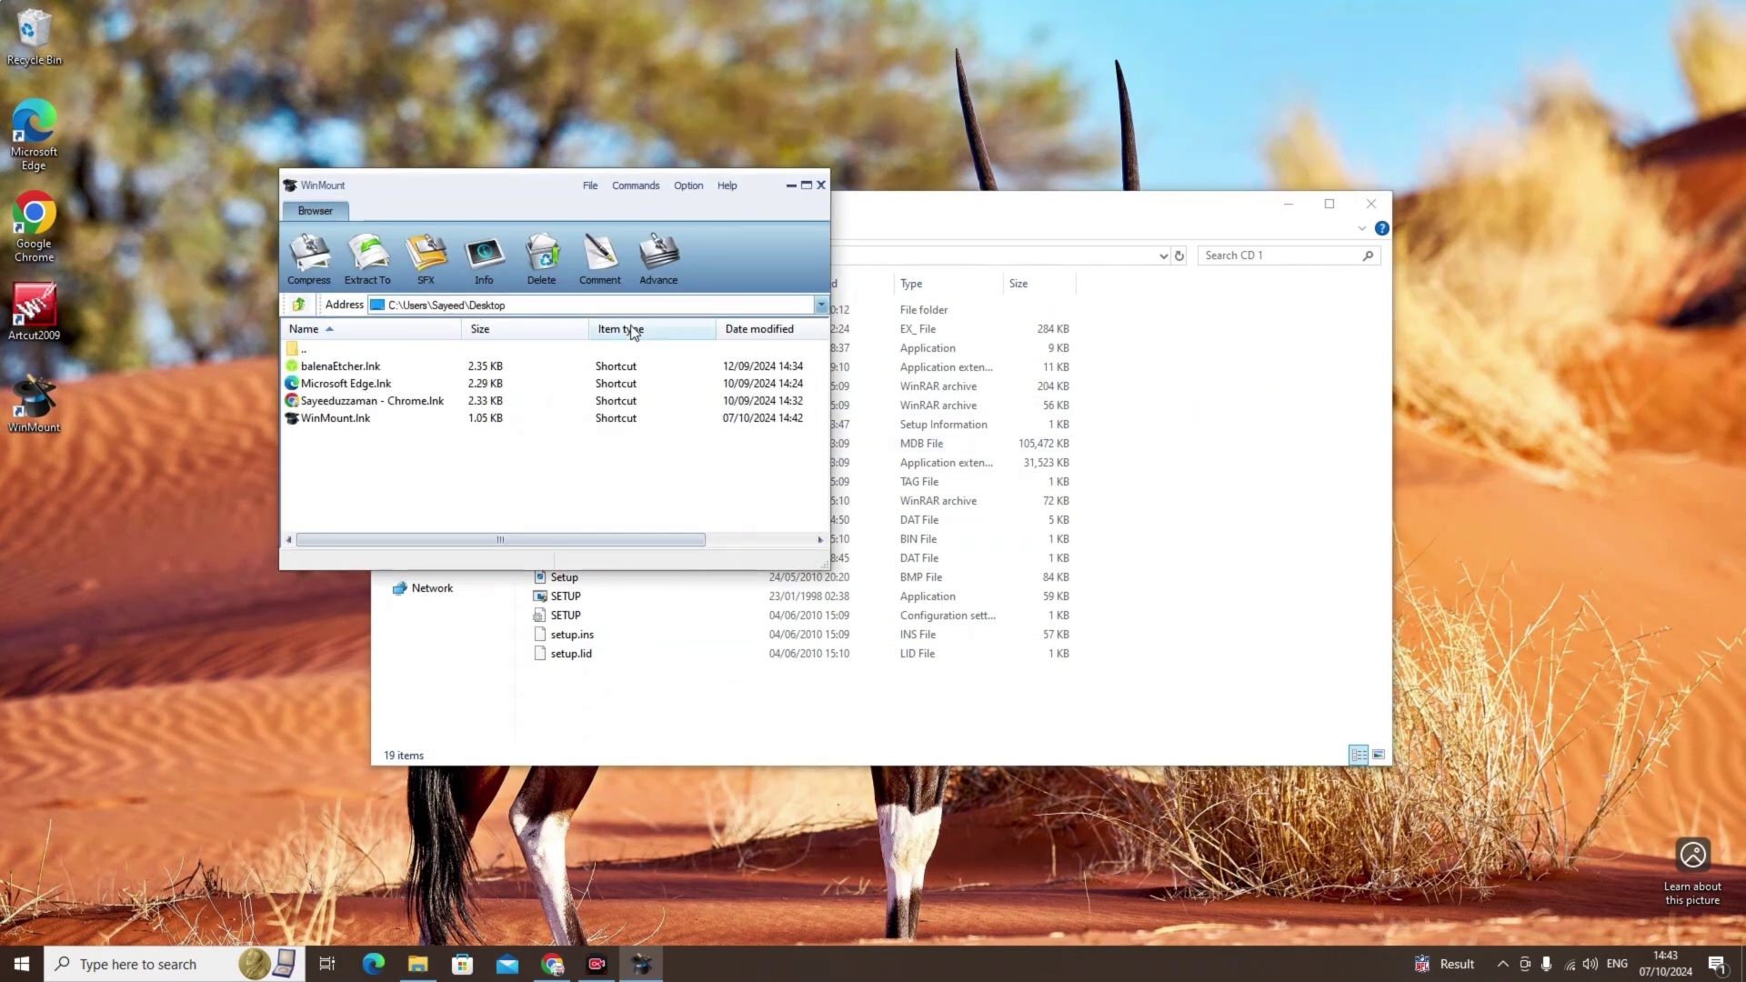
Step: In WinMount, browse to E:\ART-CUT-2009\CD 1 and select all its files
{"action": "left_click", "coordinate": [821, 306]}
{"action": "scroll", "coordinate": [464, 451], "scroll_direction": "down", "scroll_amount": 2}
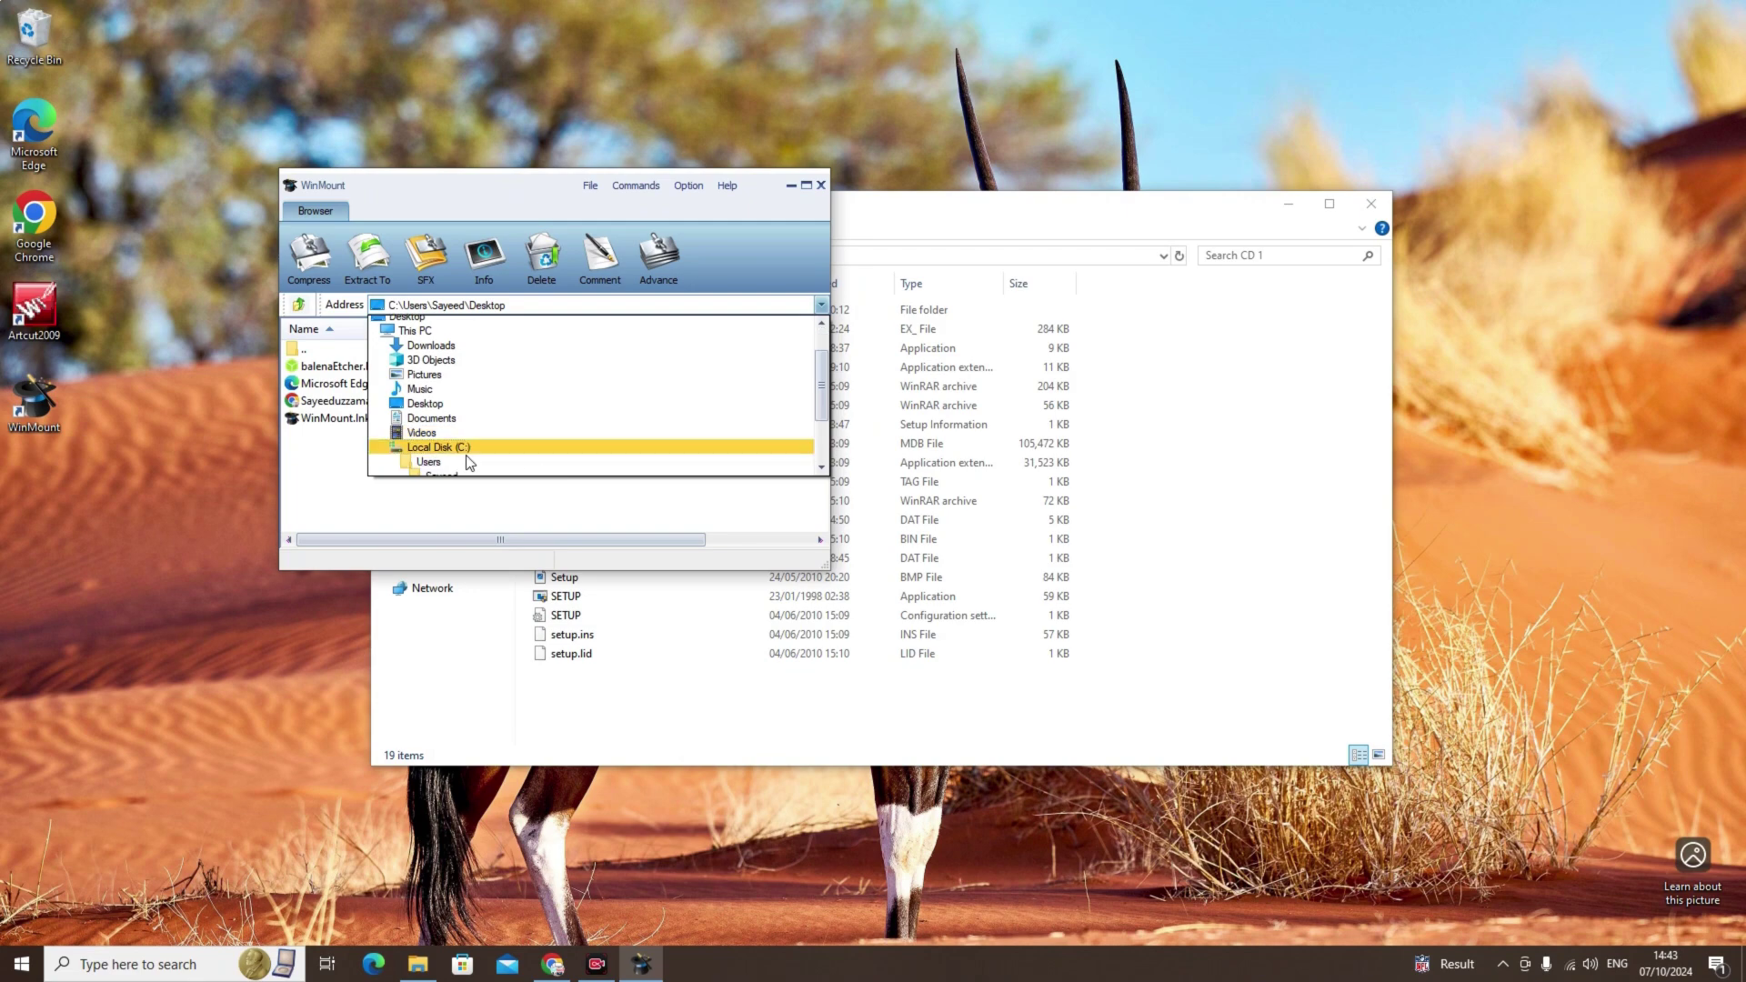
{"action": "scroll", "coordinate": [464, 451], "scroll_direction": "down", "scroll_amount": 1}
{"action": "left_click", "coordinate": [450, 400]}
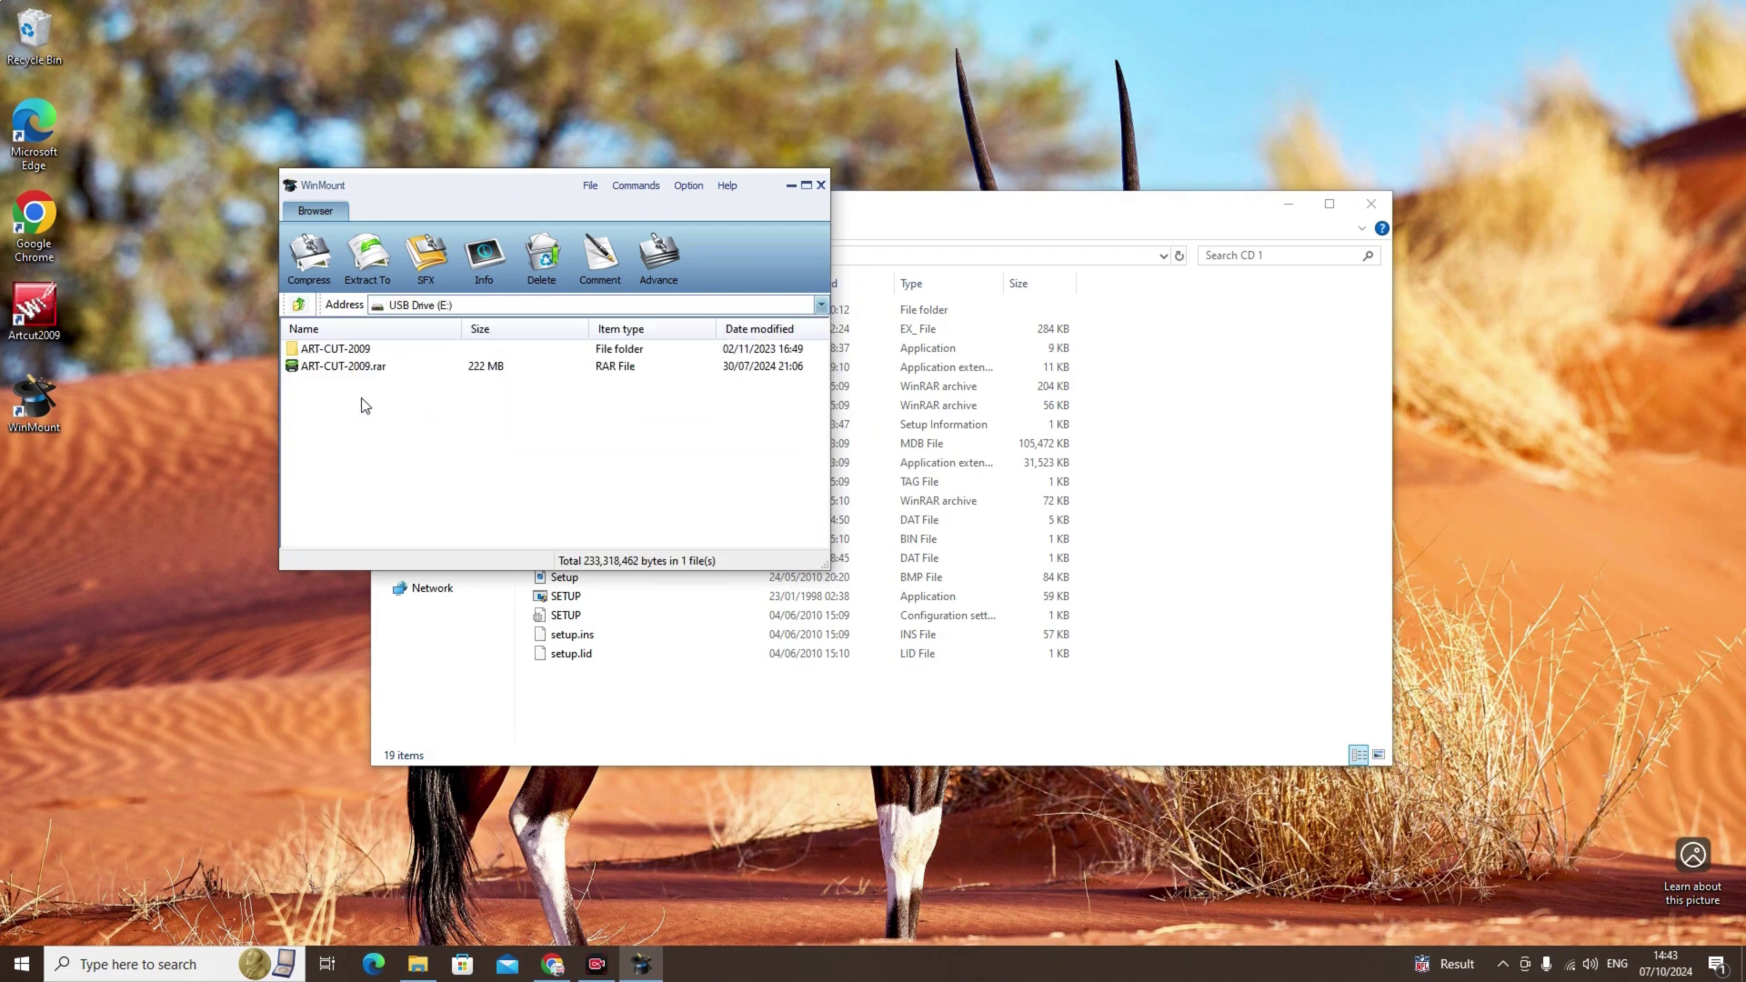
{"action": "double_click", "coordinate": [344, 351]}
{"action": "double_click", "coordinate": [335, 372]}
{"action": "scroll", "coordinate": [427, 462], "scroll_direction": "down", "scroll_amount": 3}
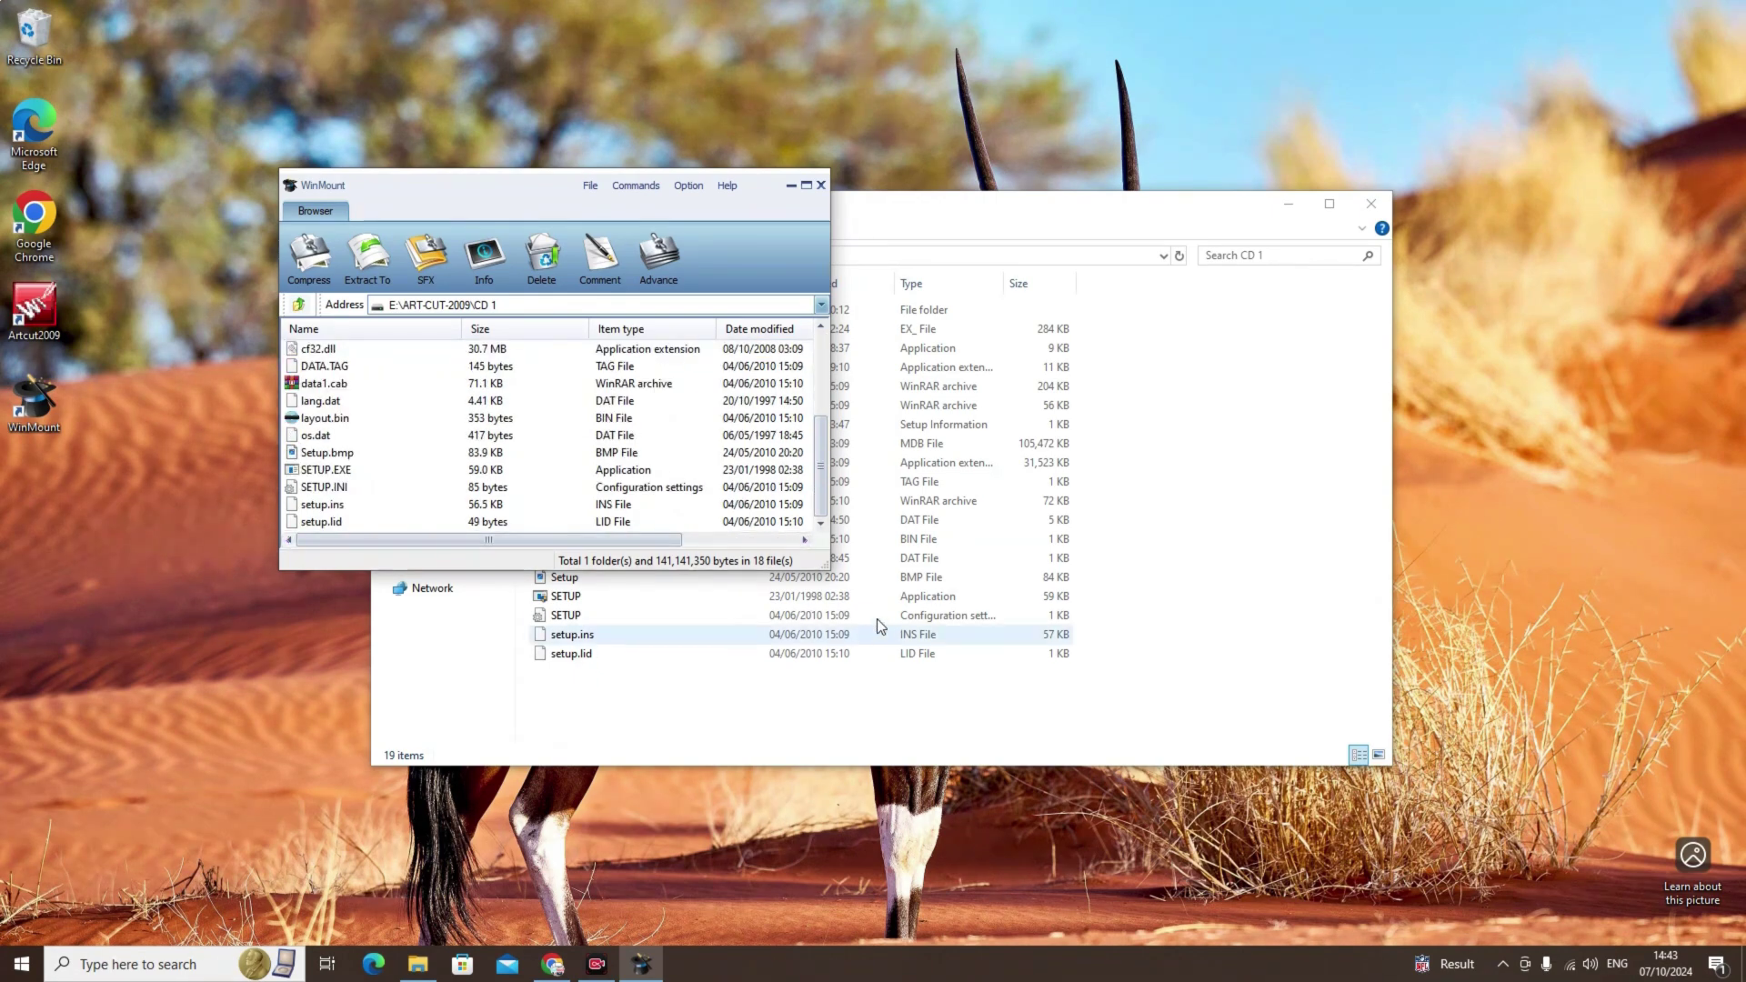
{"action": "left_click_drag", "start_coordinate": [826, 567], "coordinate": [1241, 716]}
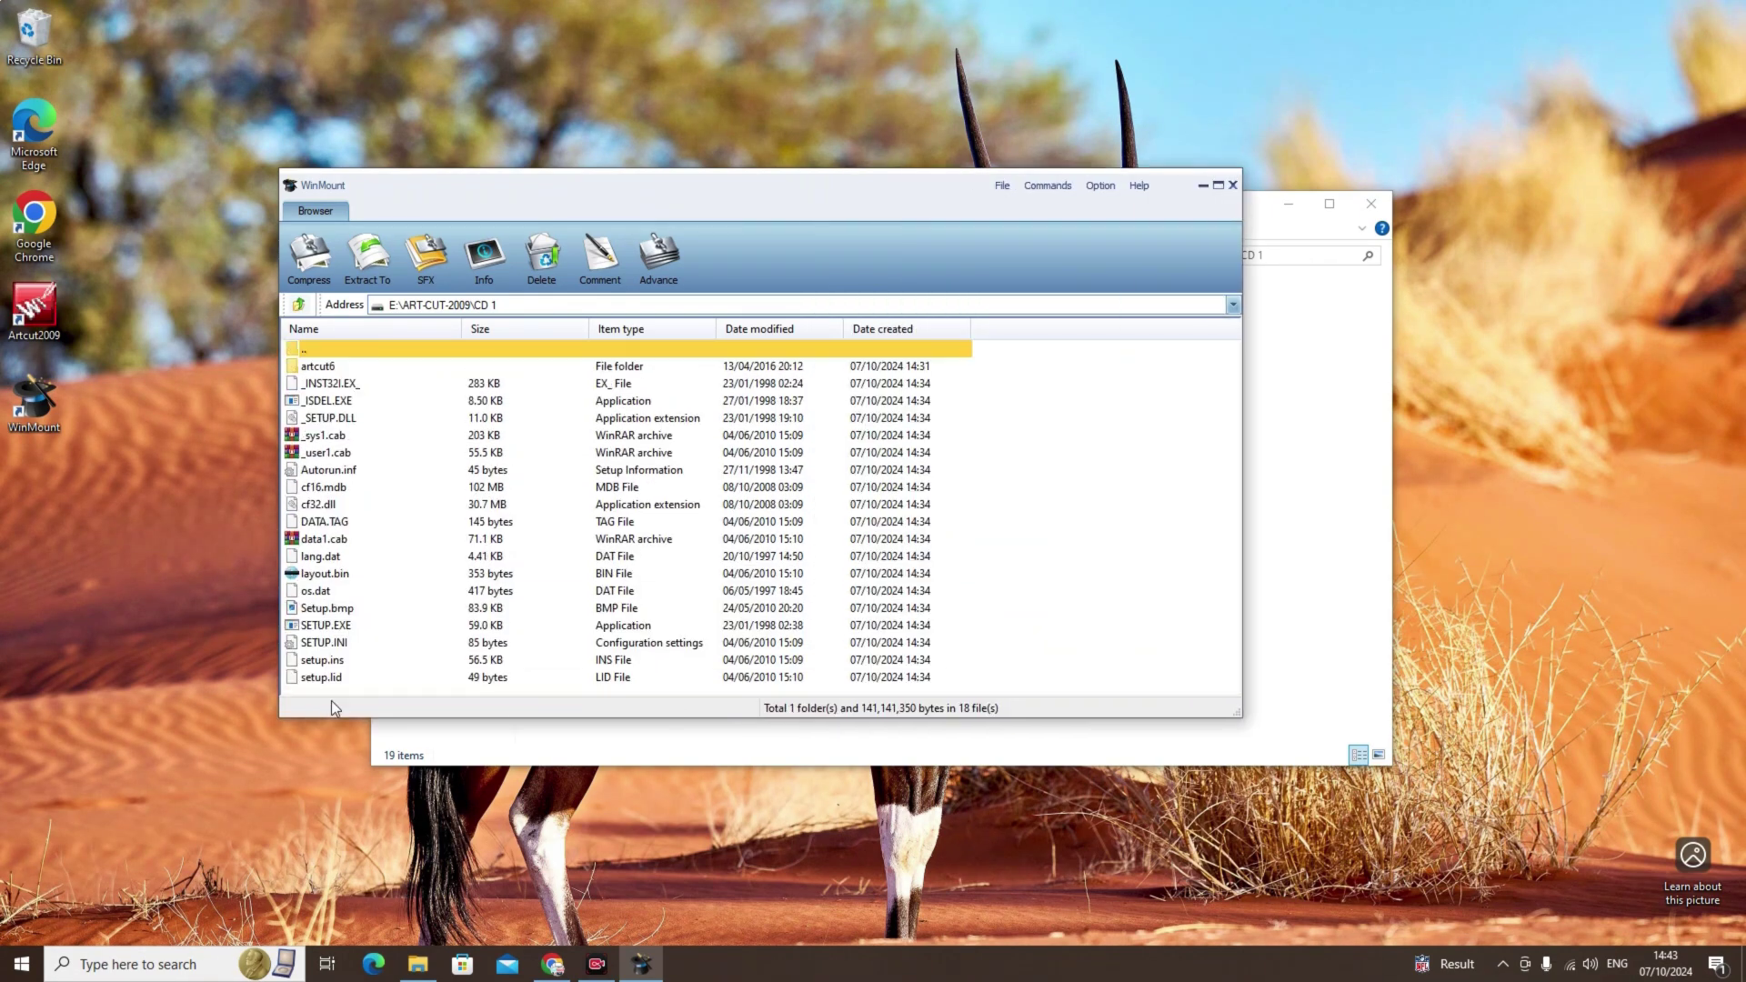
{"action": "left_click_drag", "start_coordinate": [346, 689], "coordinate": [317, 347]}
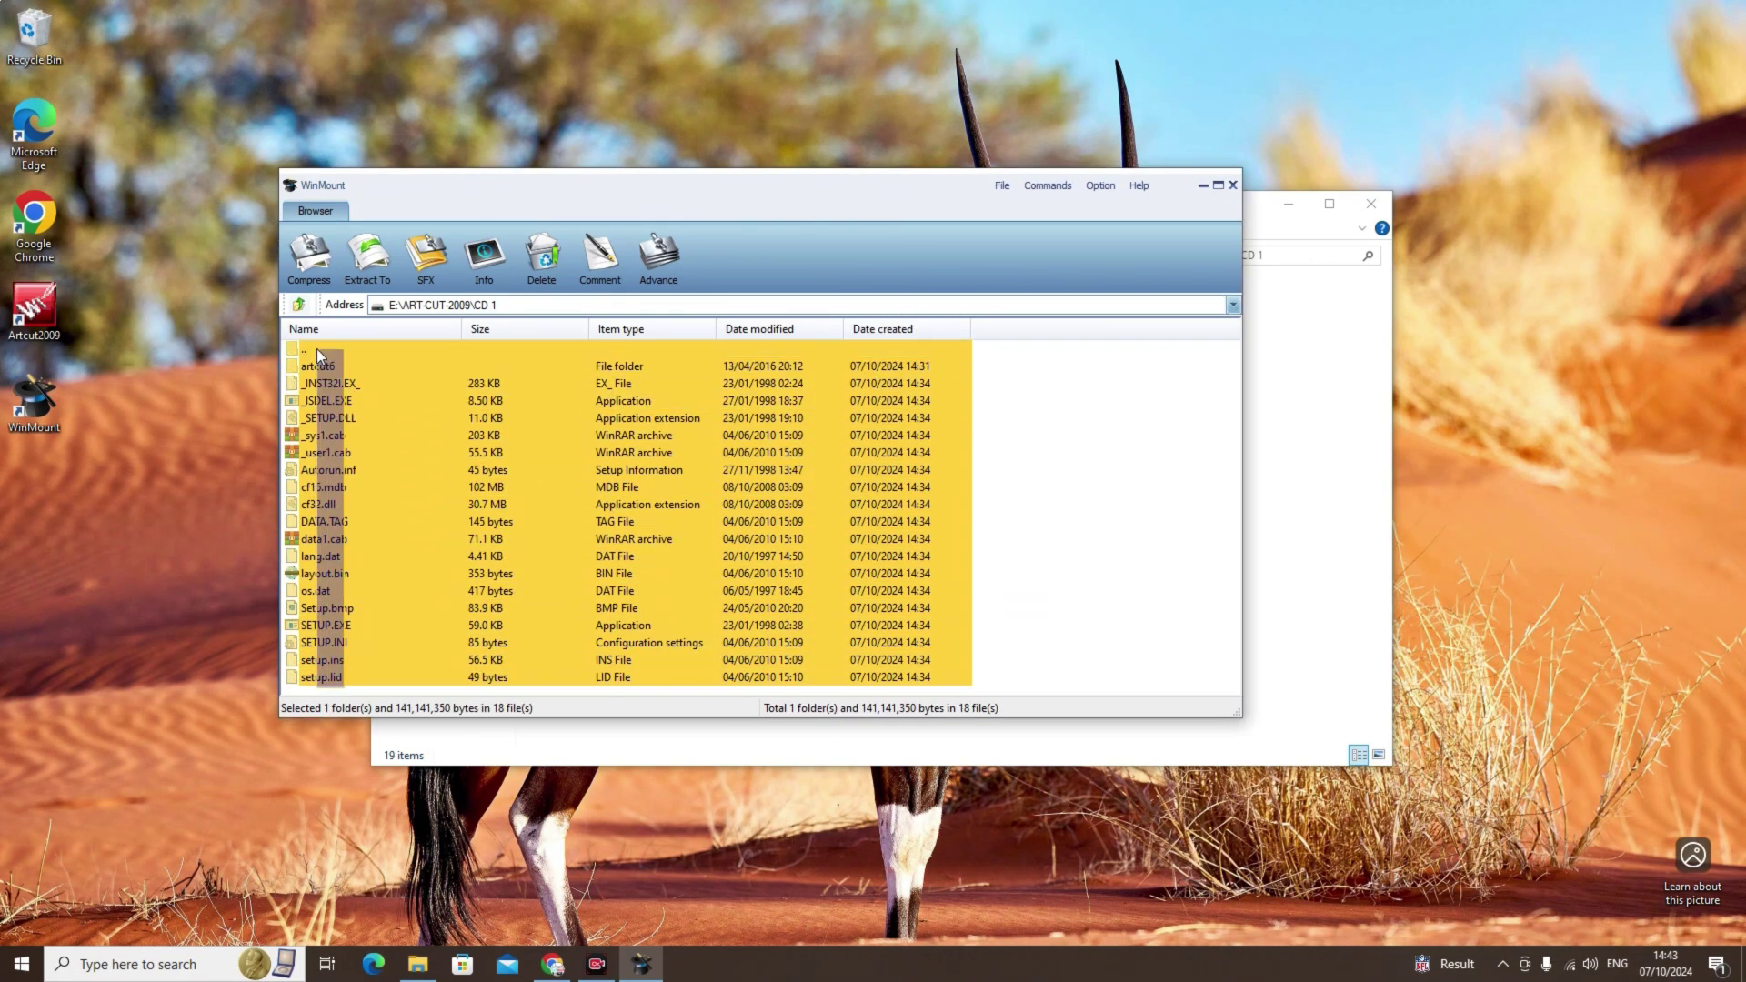
Step: Compress the selected files into an ISO image named CD 1.iso
{"action": "right_click", "coordinate": [323, 380]}
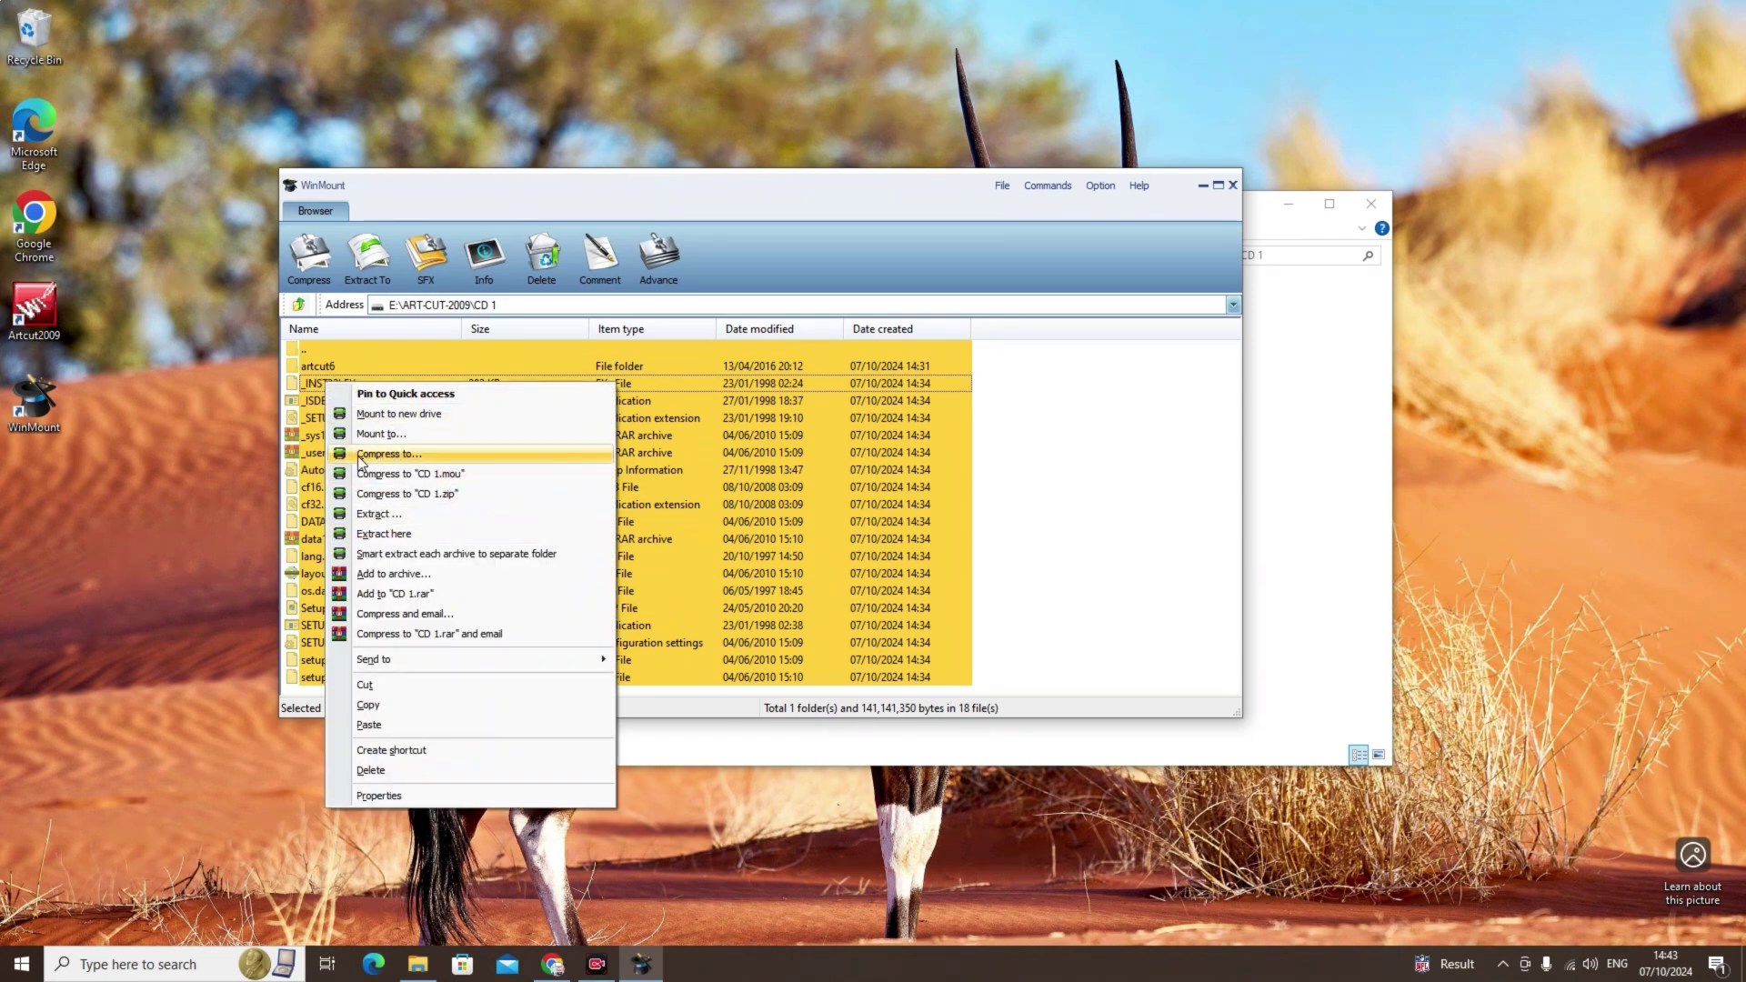
{"action": "left_click", "coordinate": [396, 455]}
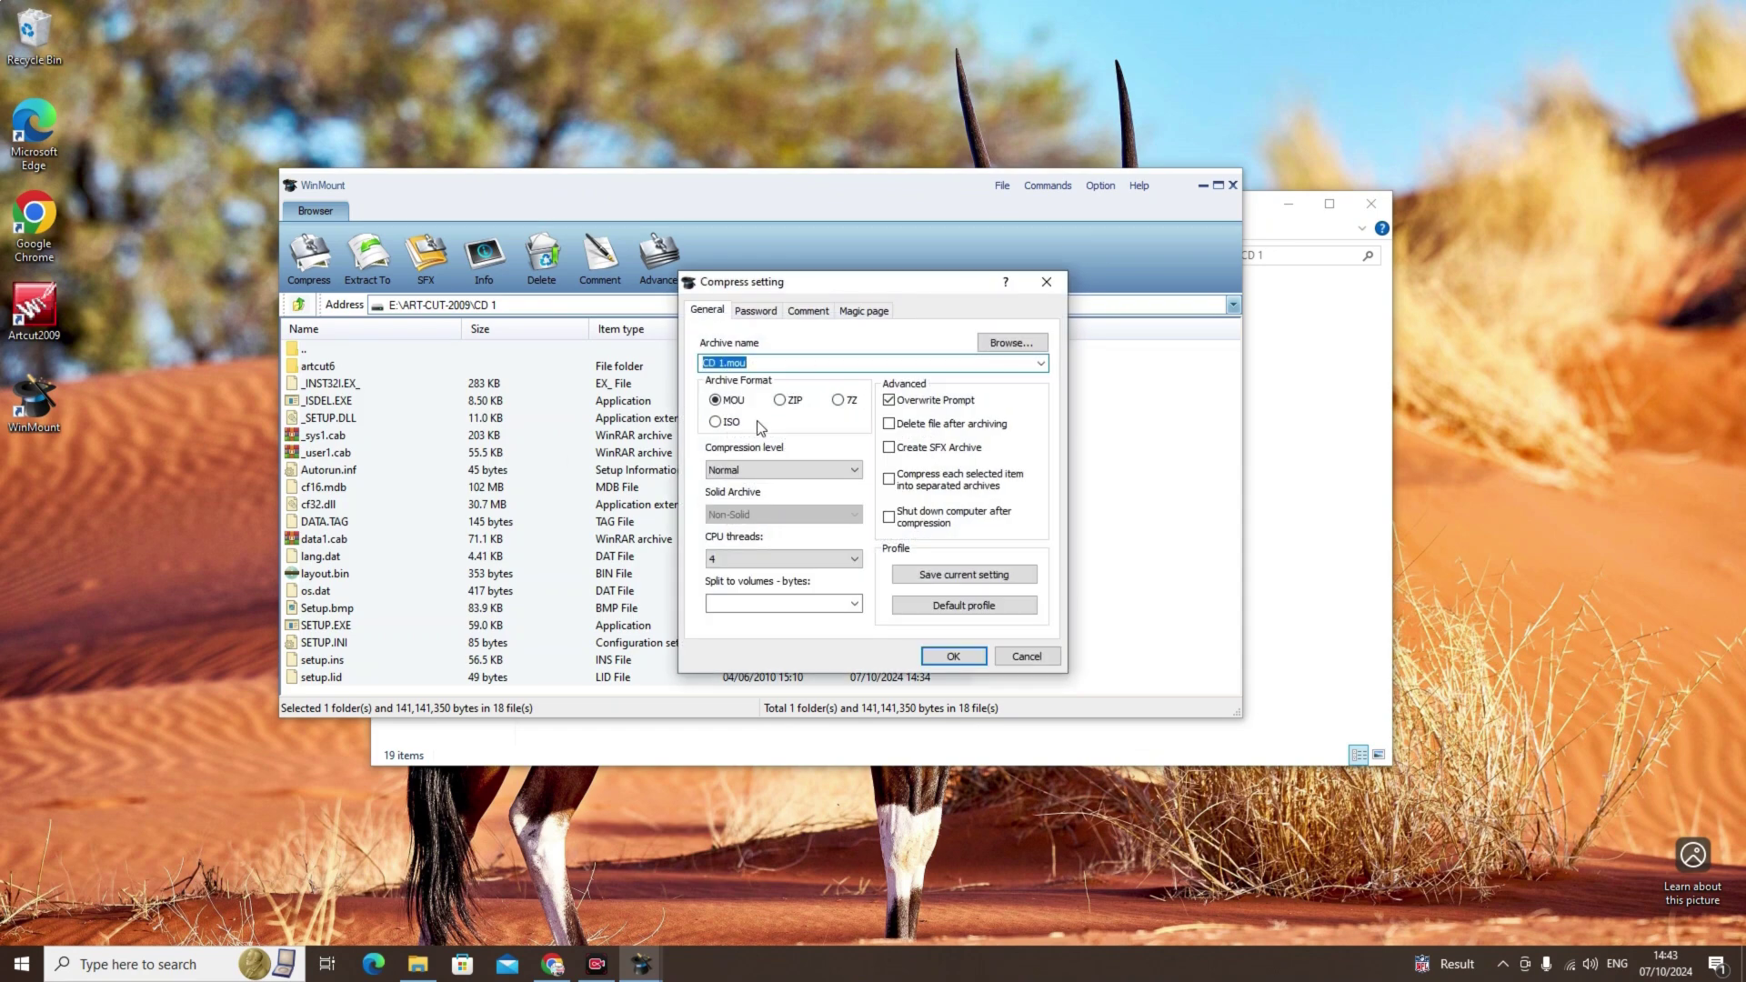
{"action": "left_click", "coordinate": [716, 422]}
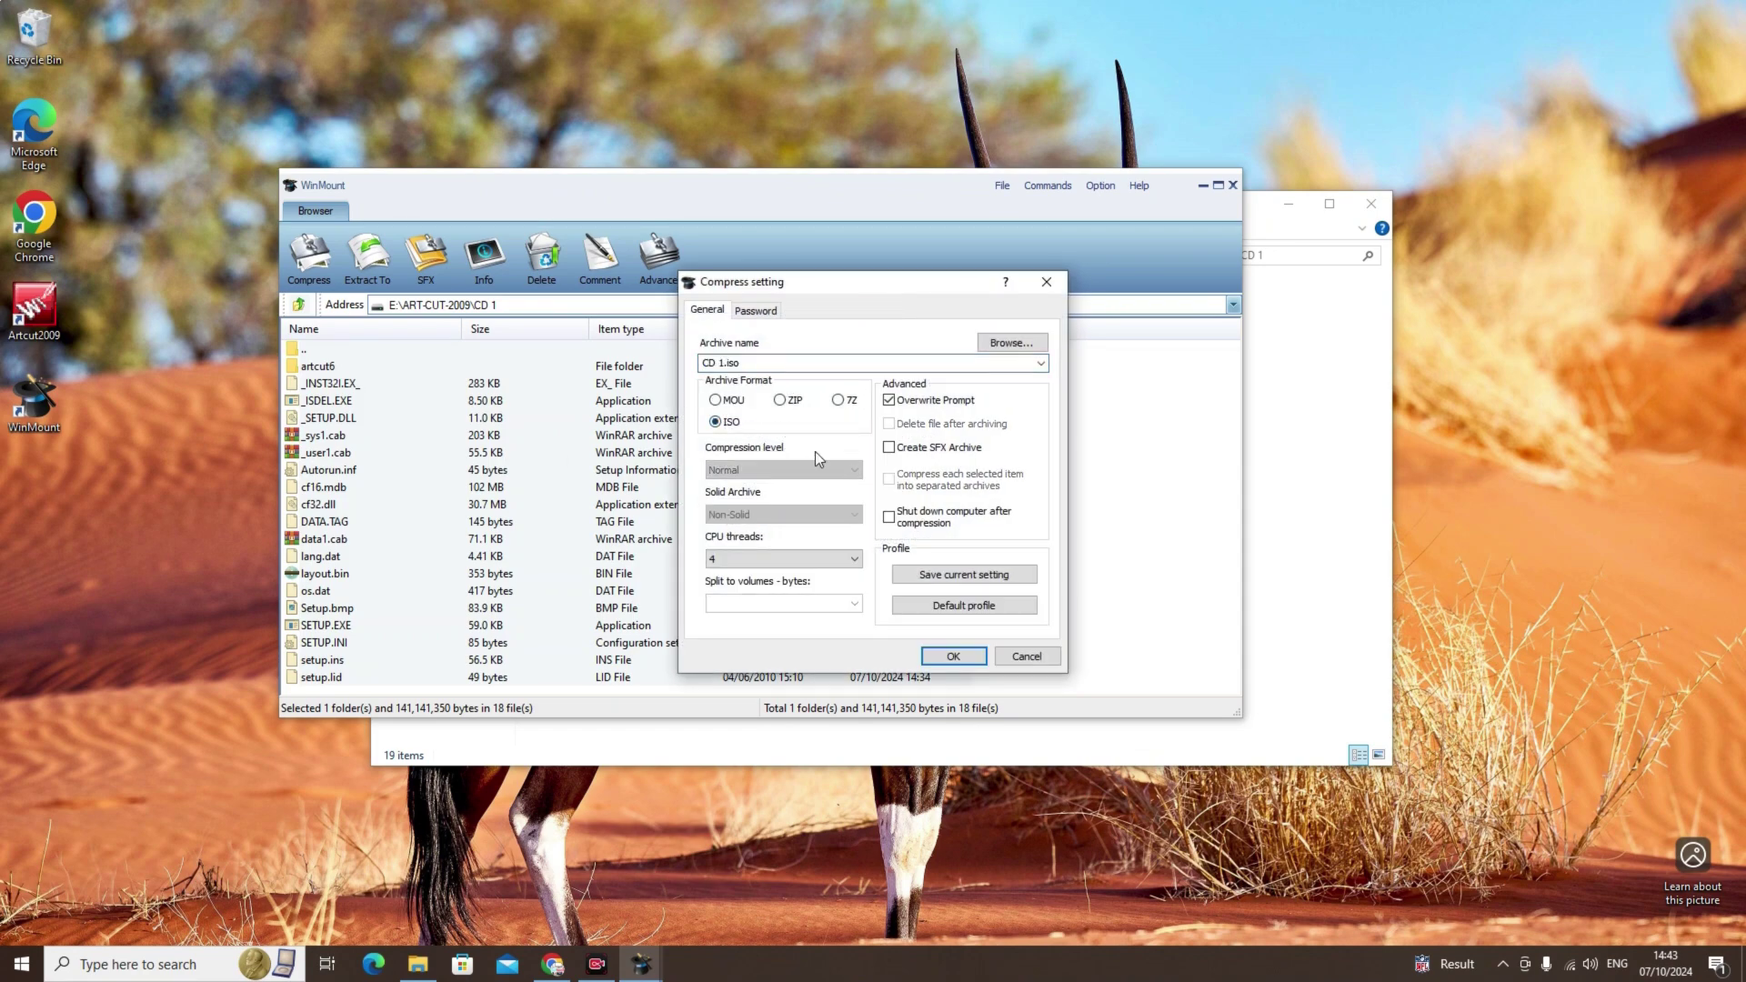
{"action": "left_click", "coordinate": [951, 657]}
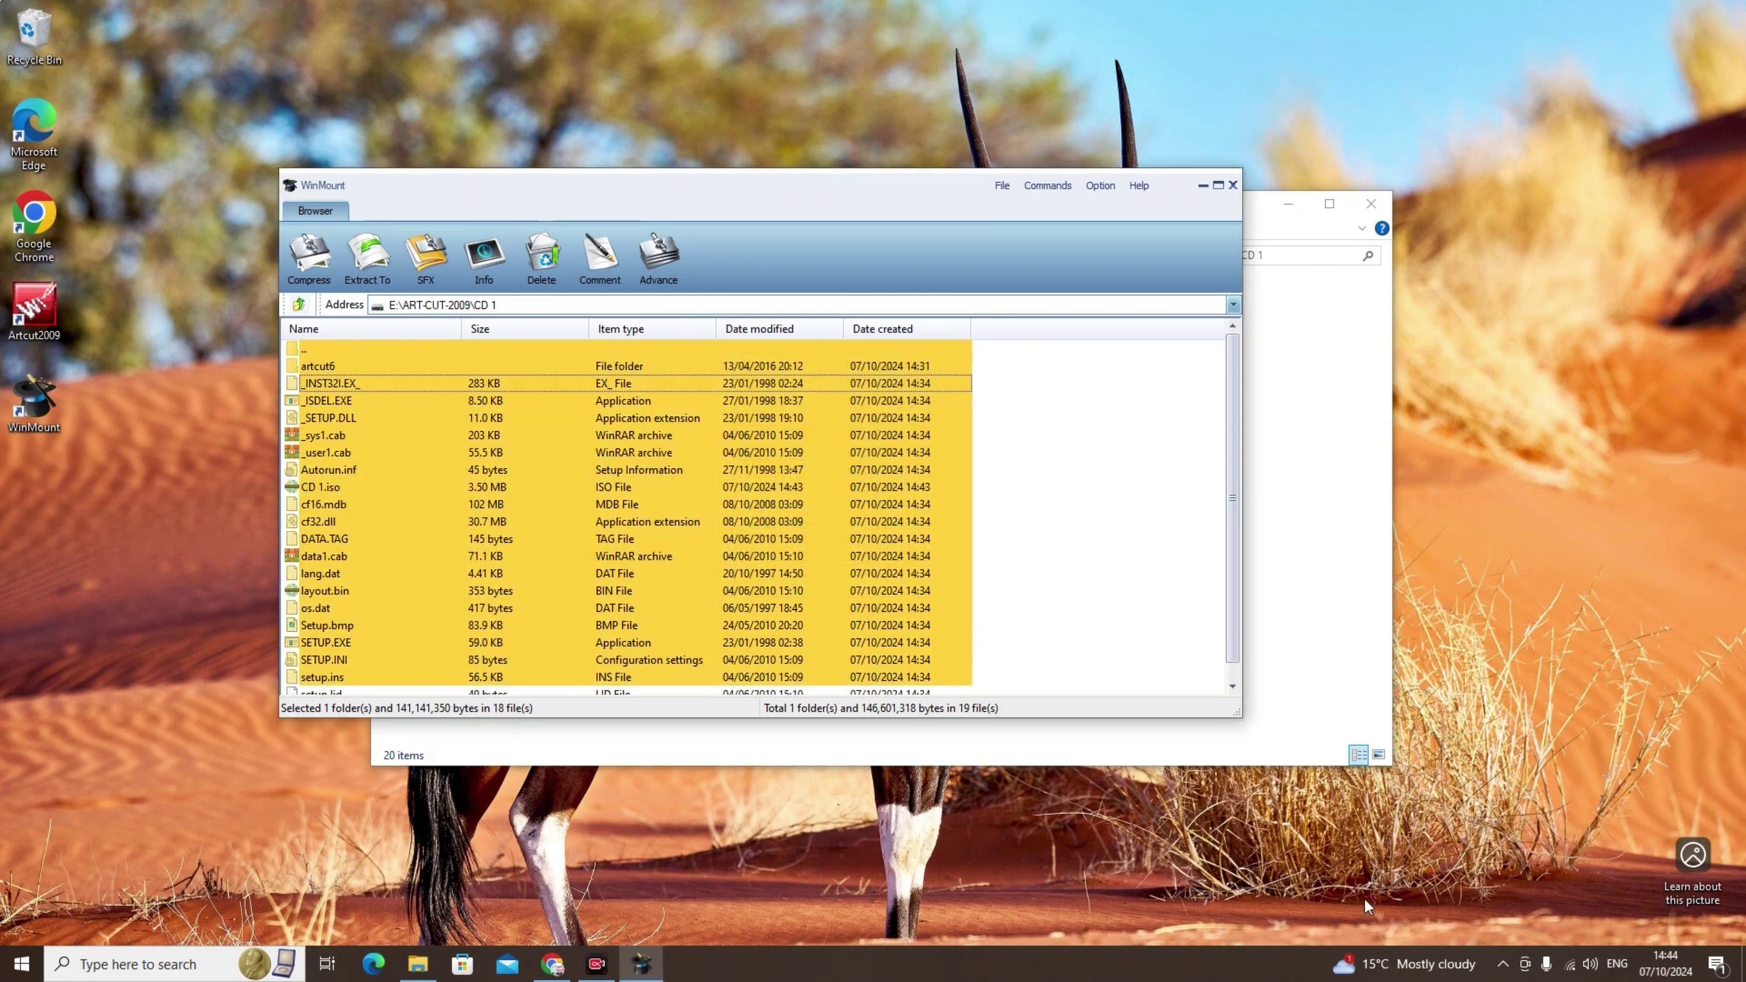
{"action": "scroll", "coordinate": [1045, 509], "scroll_direction": "down", "scroll_amount": 1}
{"action": "scroll", "coordinate": [1037, 498], "scroll_direction": "up", "scroll_amount": 1}
Step: Open CD 1.iso with WinMount to confirm its setup files, then close it
{"action": "left_click", "coordinate": [1233, 187]}
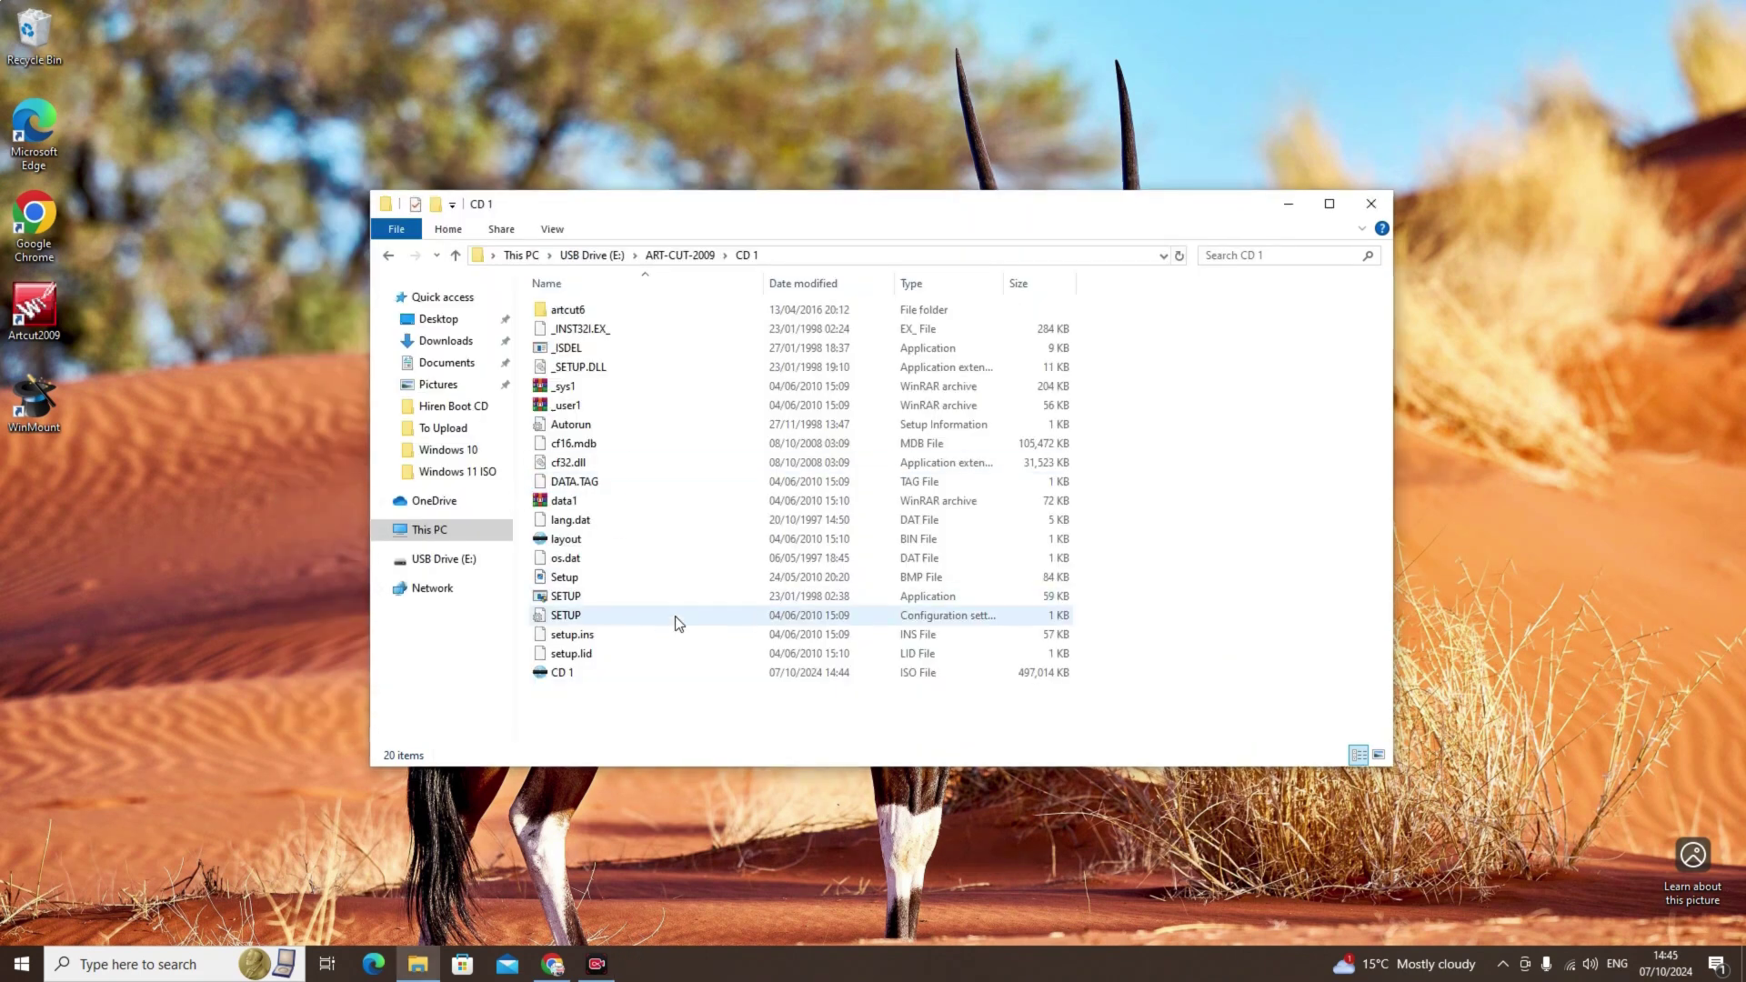
{"action": "left_click", "coordinate": [393, 258]}
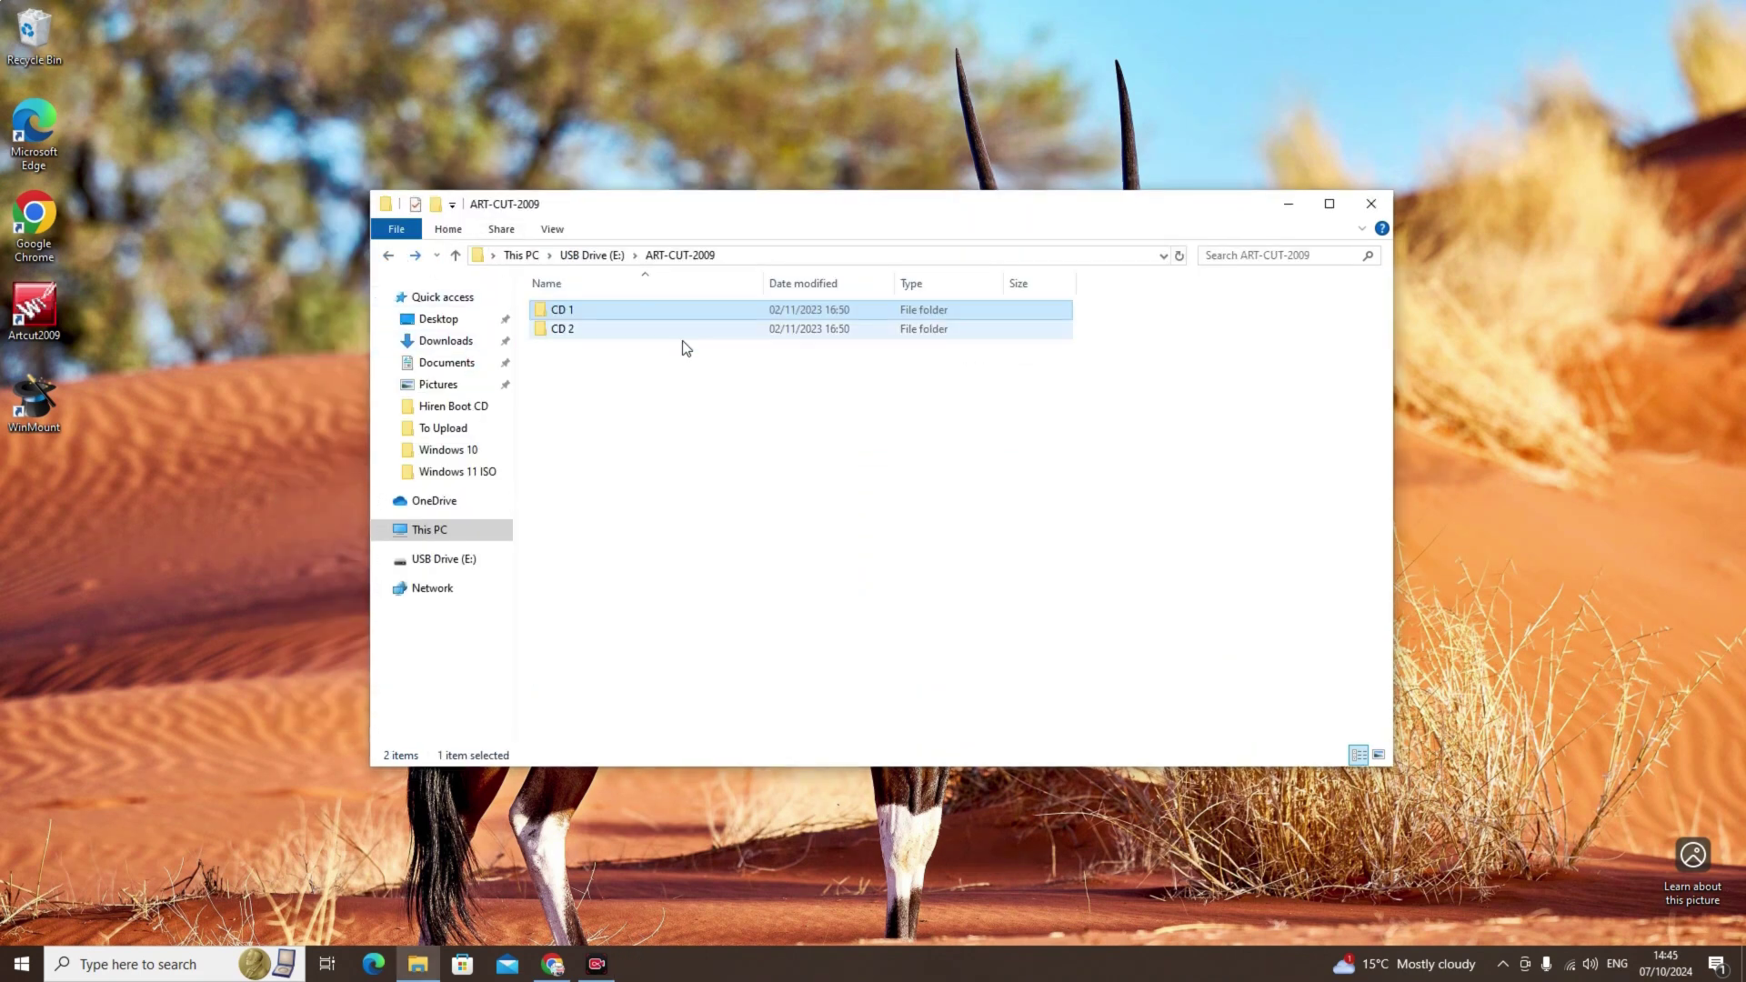
{"action": "double_click", "coordinate": [566, 309]}
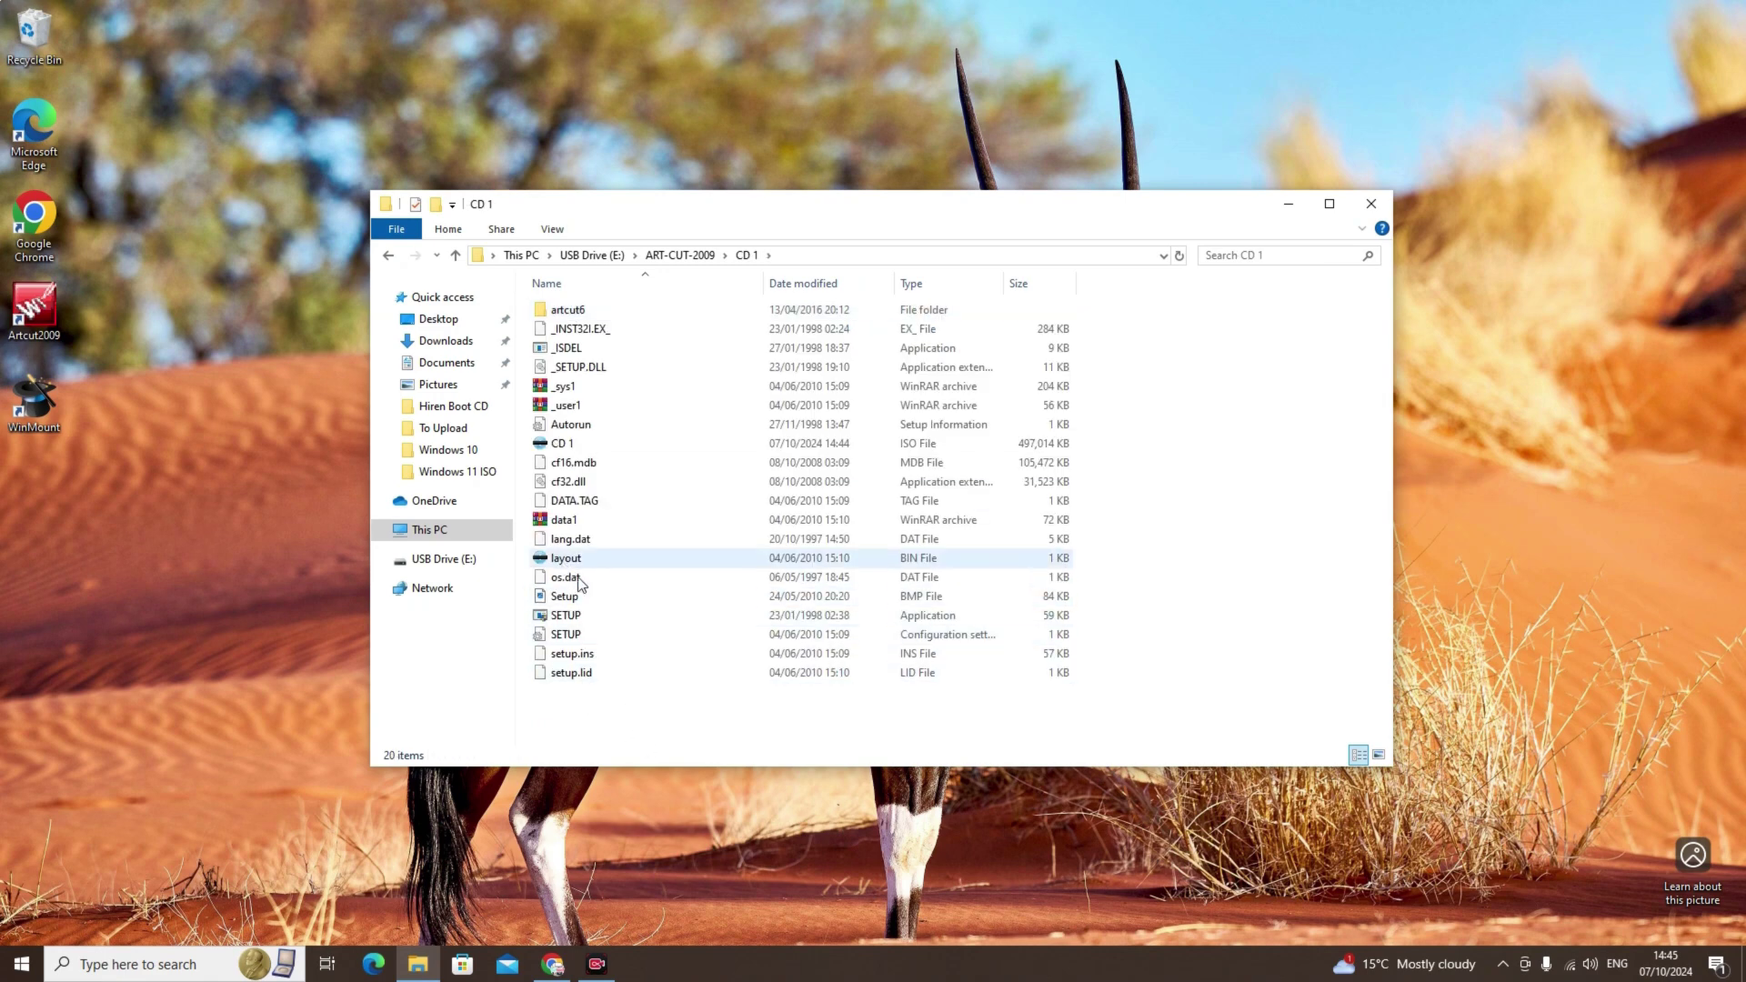
{"action": "double_click", "coordinate": [571, 446]}
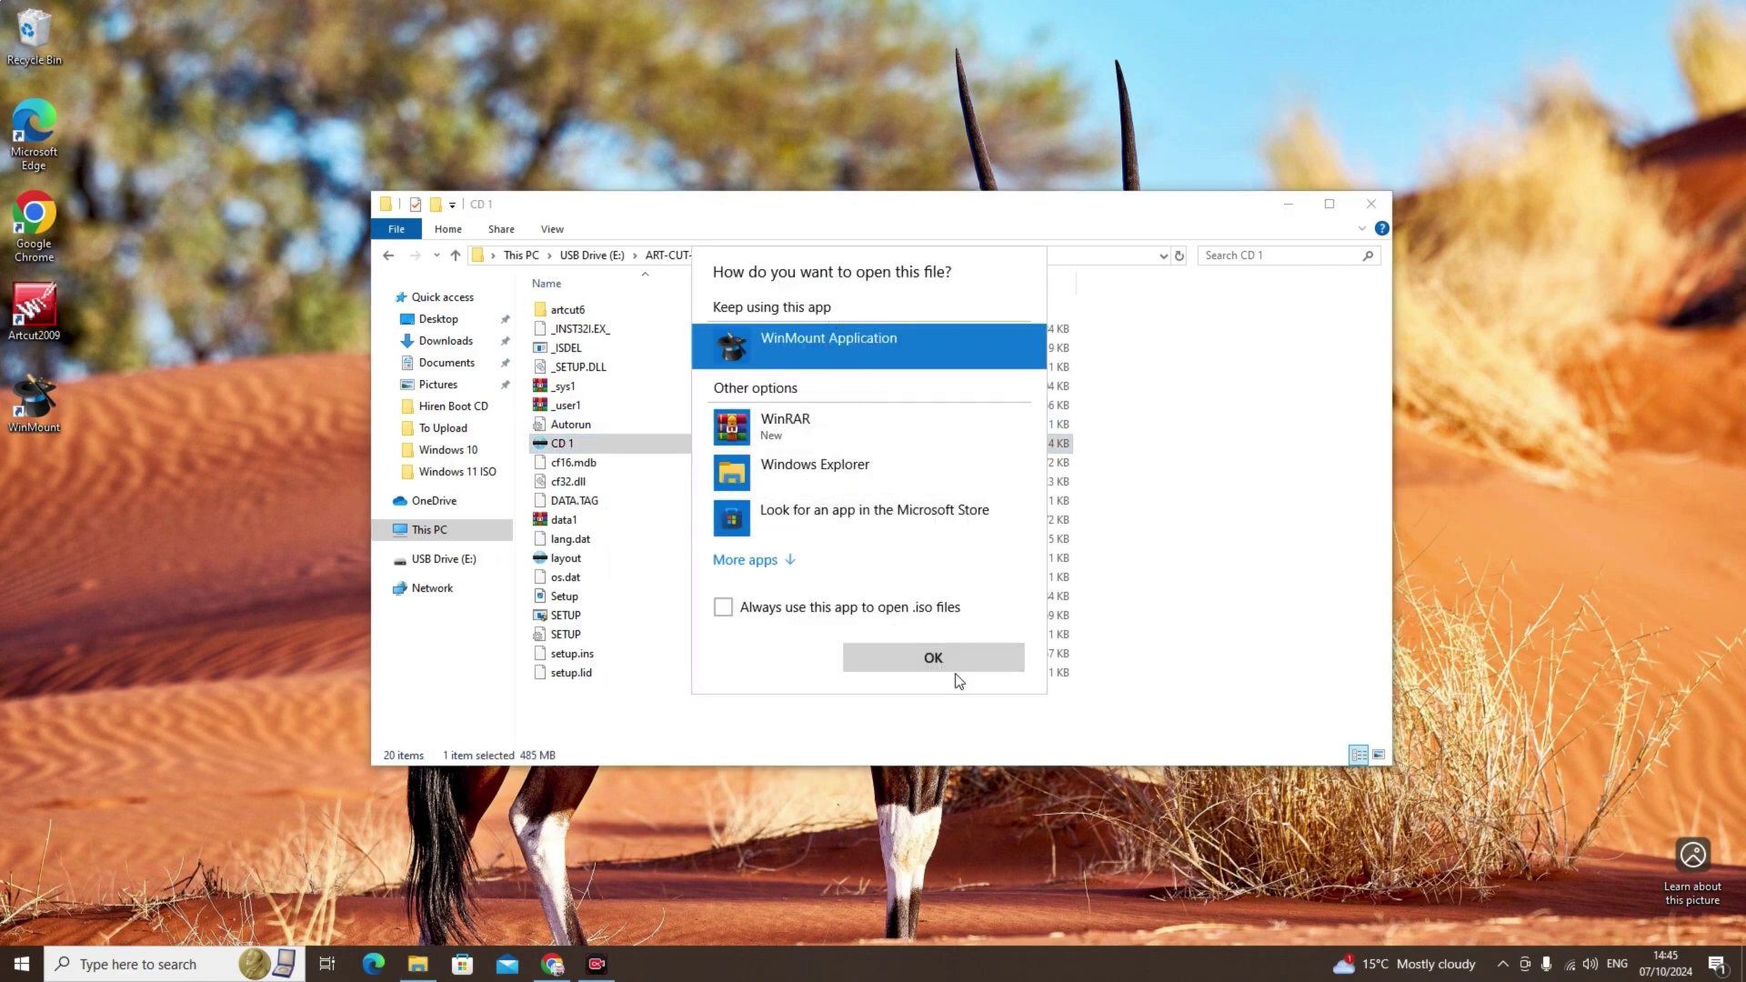
{"action": "left_click", "coordinate": [937, 655]}
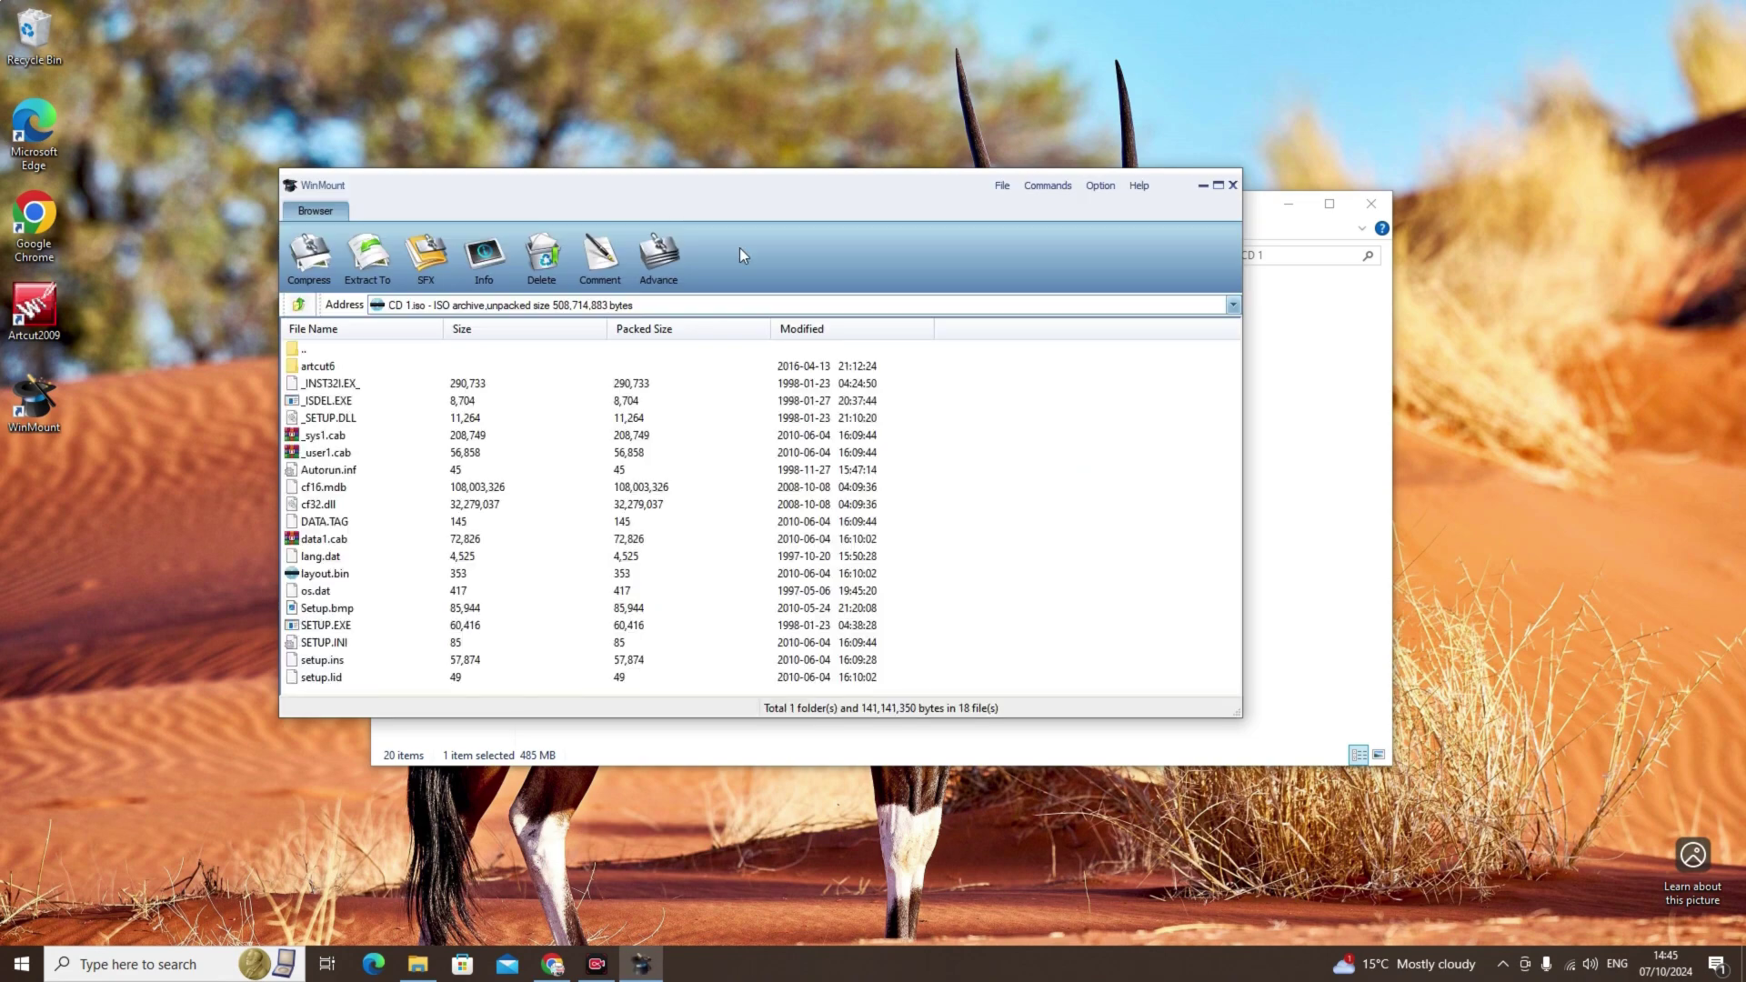
{"action": "left_click", "coordinate": [1233, 186]}
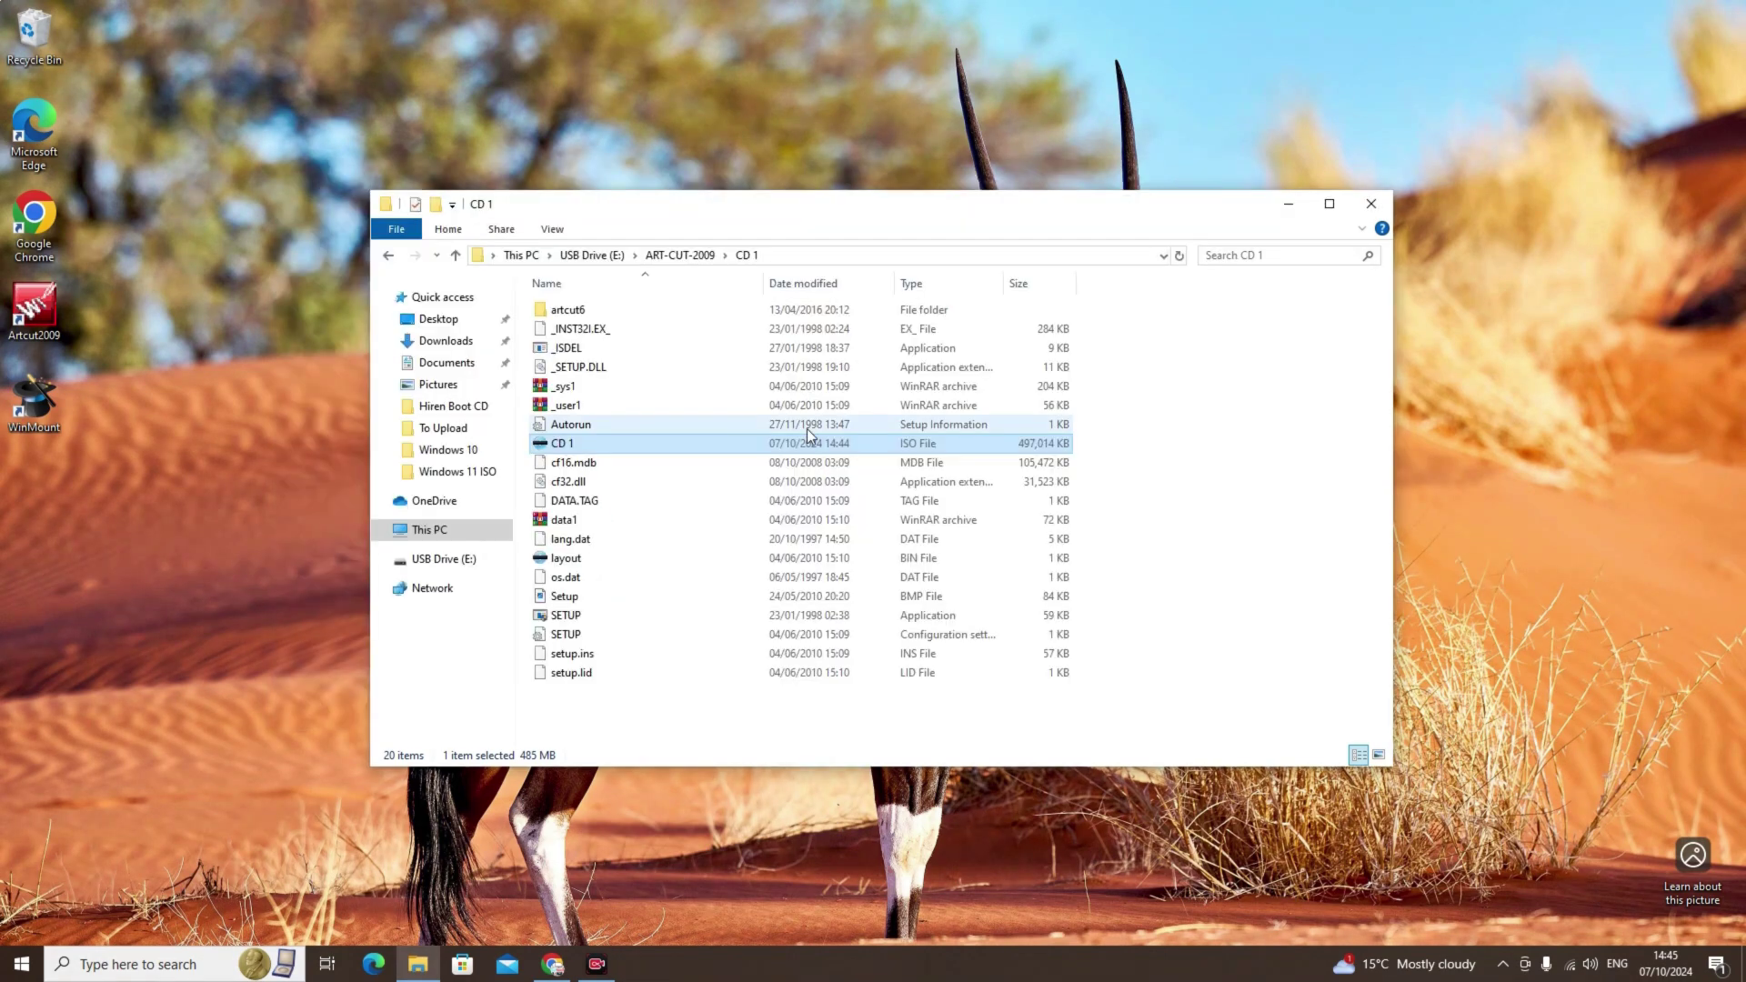
{"action": "left_click", "coordinate": [640, 729]}
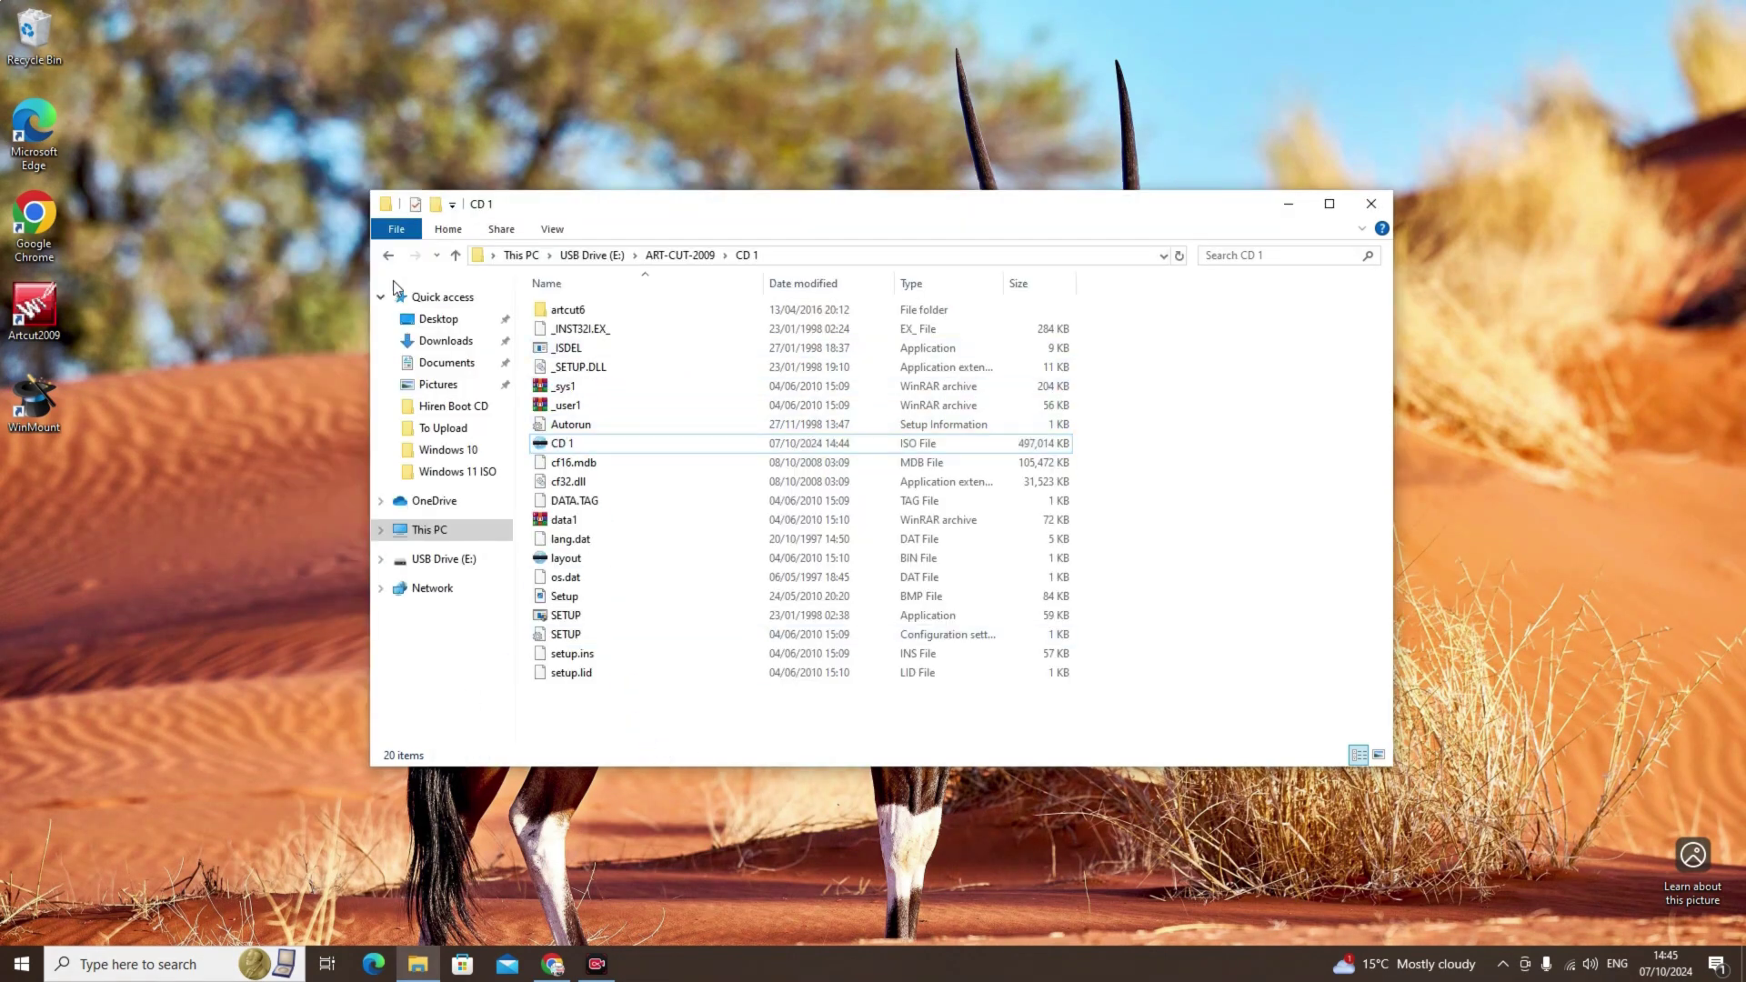
Step: Go to This PC and open Local Disk (C:)
{"action": "left_click", "coordinate": [428, 530]}
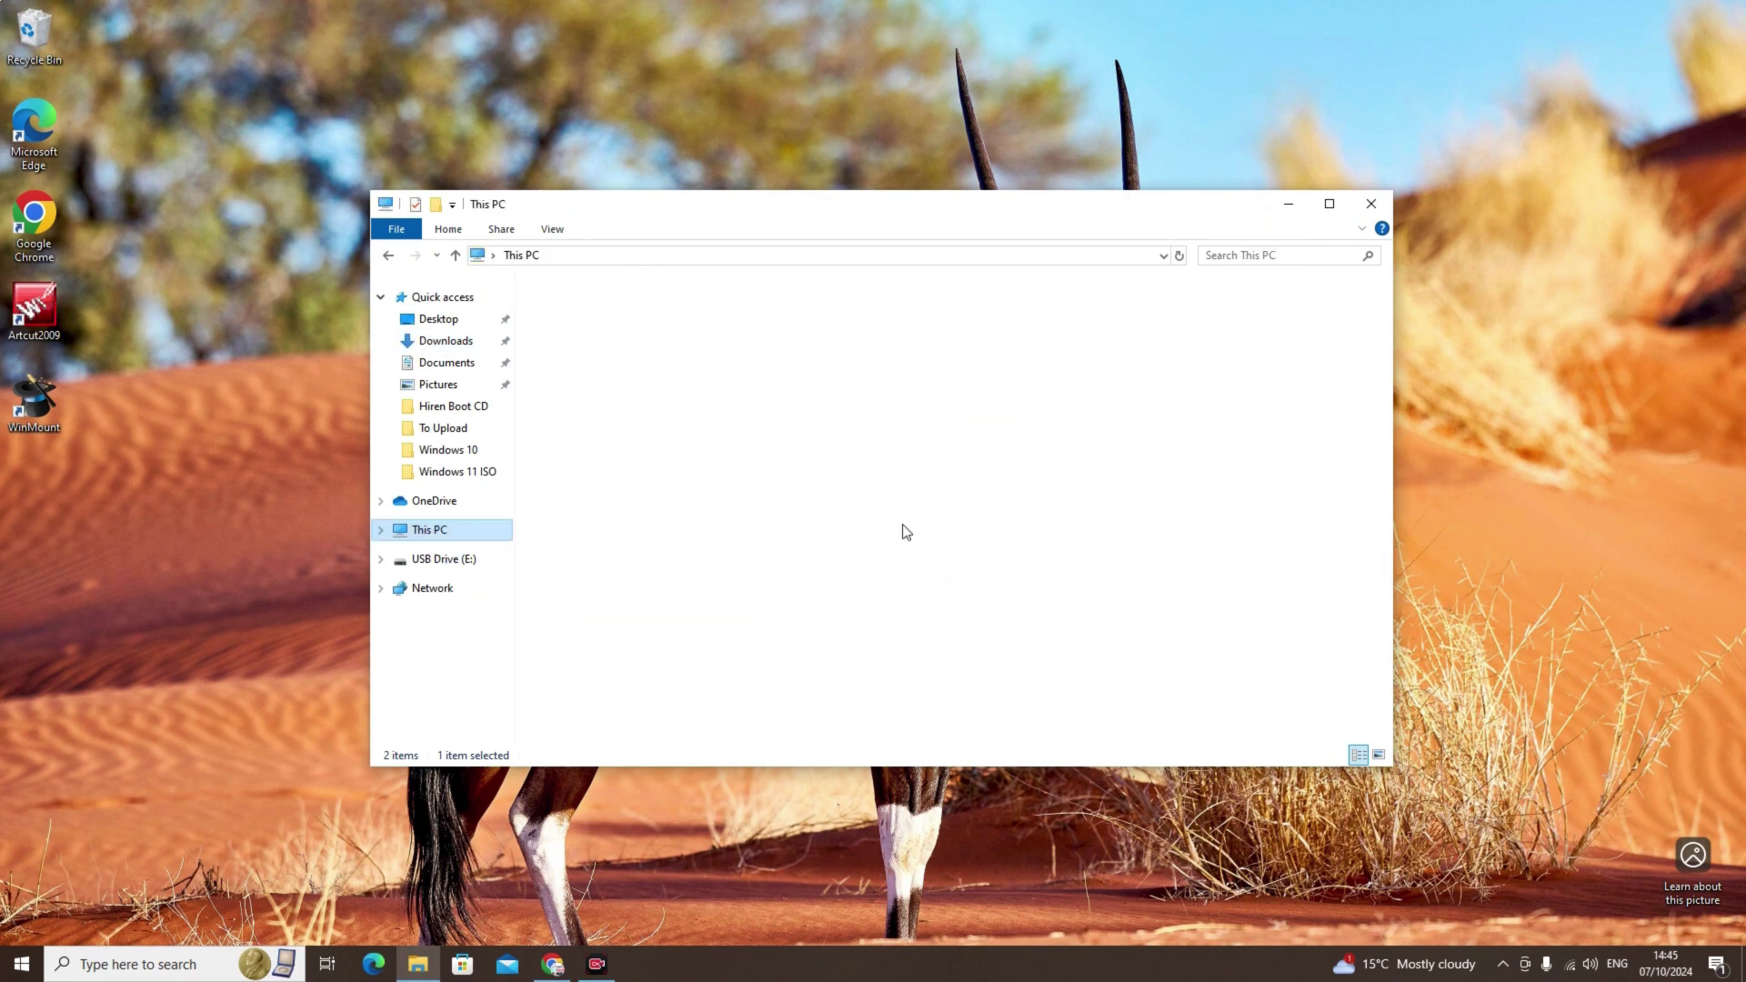
{"action": "left_click", "coordinate": [657, 505]}
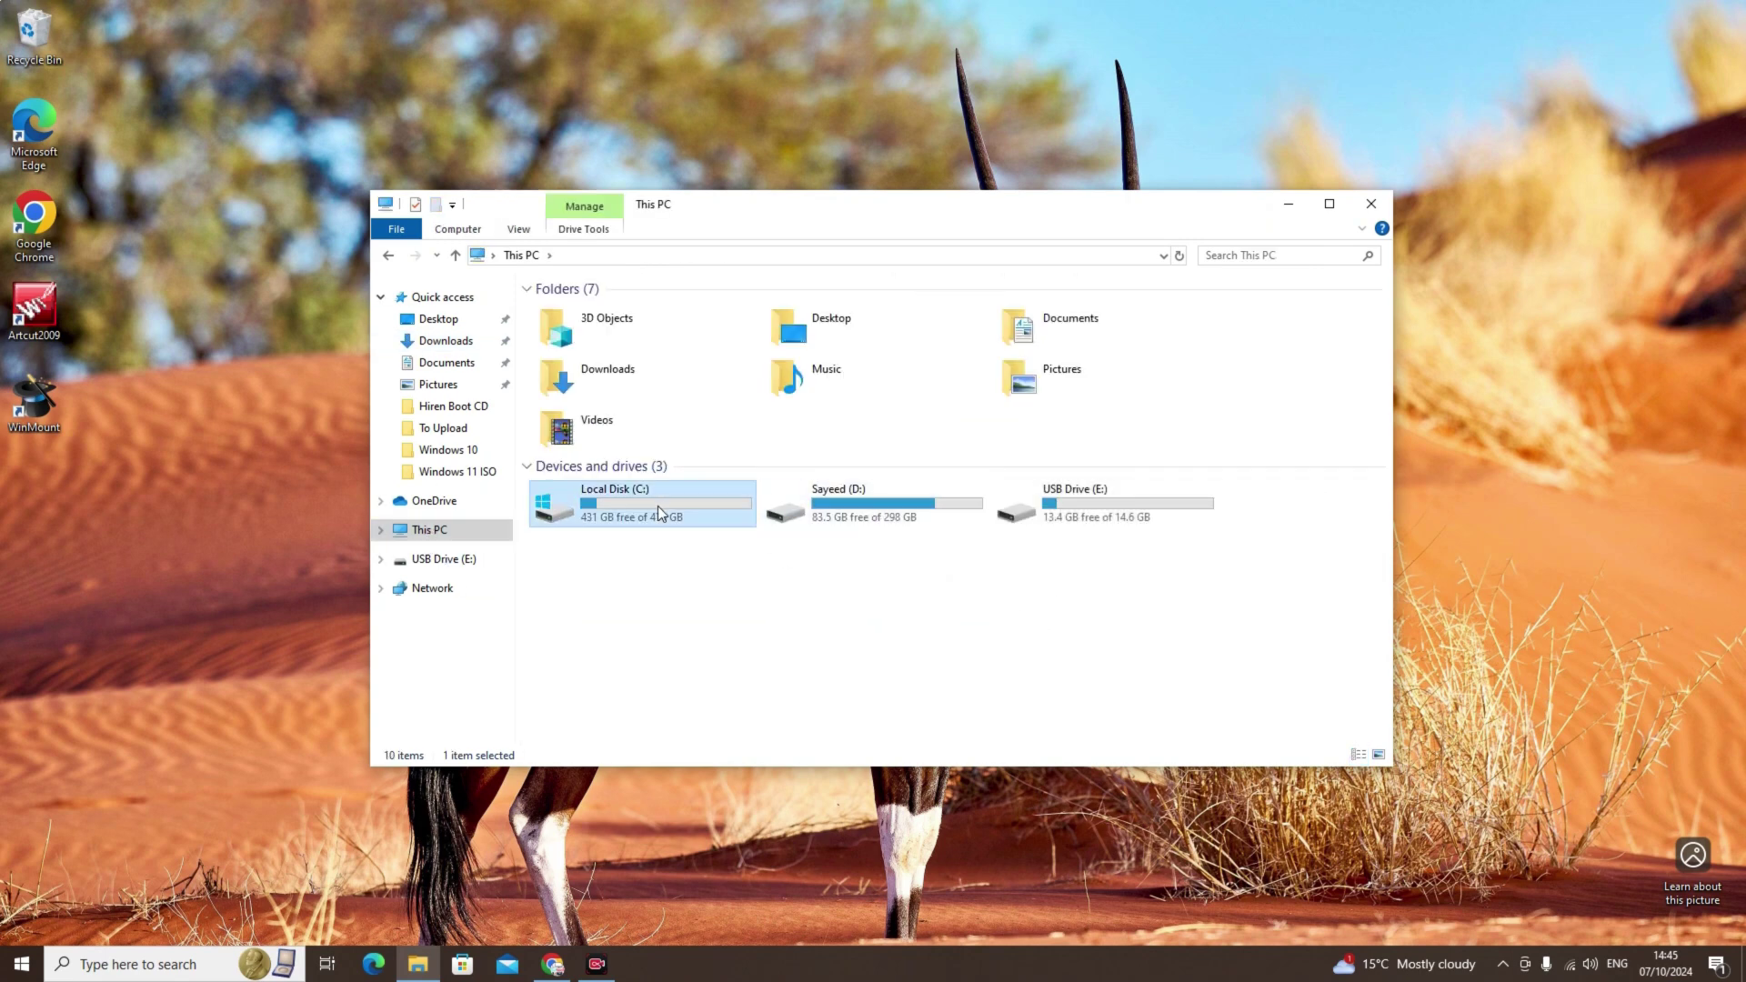
{"action": "double_click", "coordinate": [657, 506]}
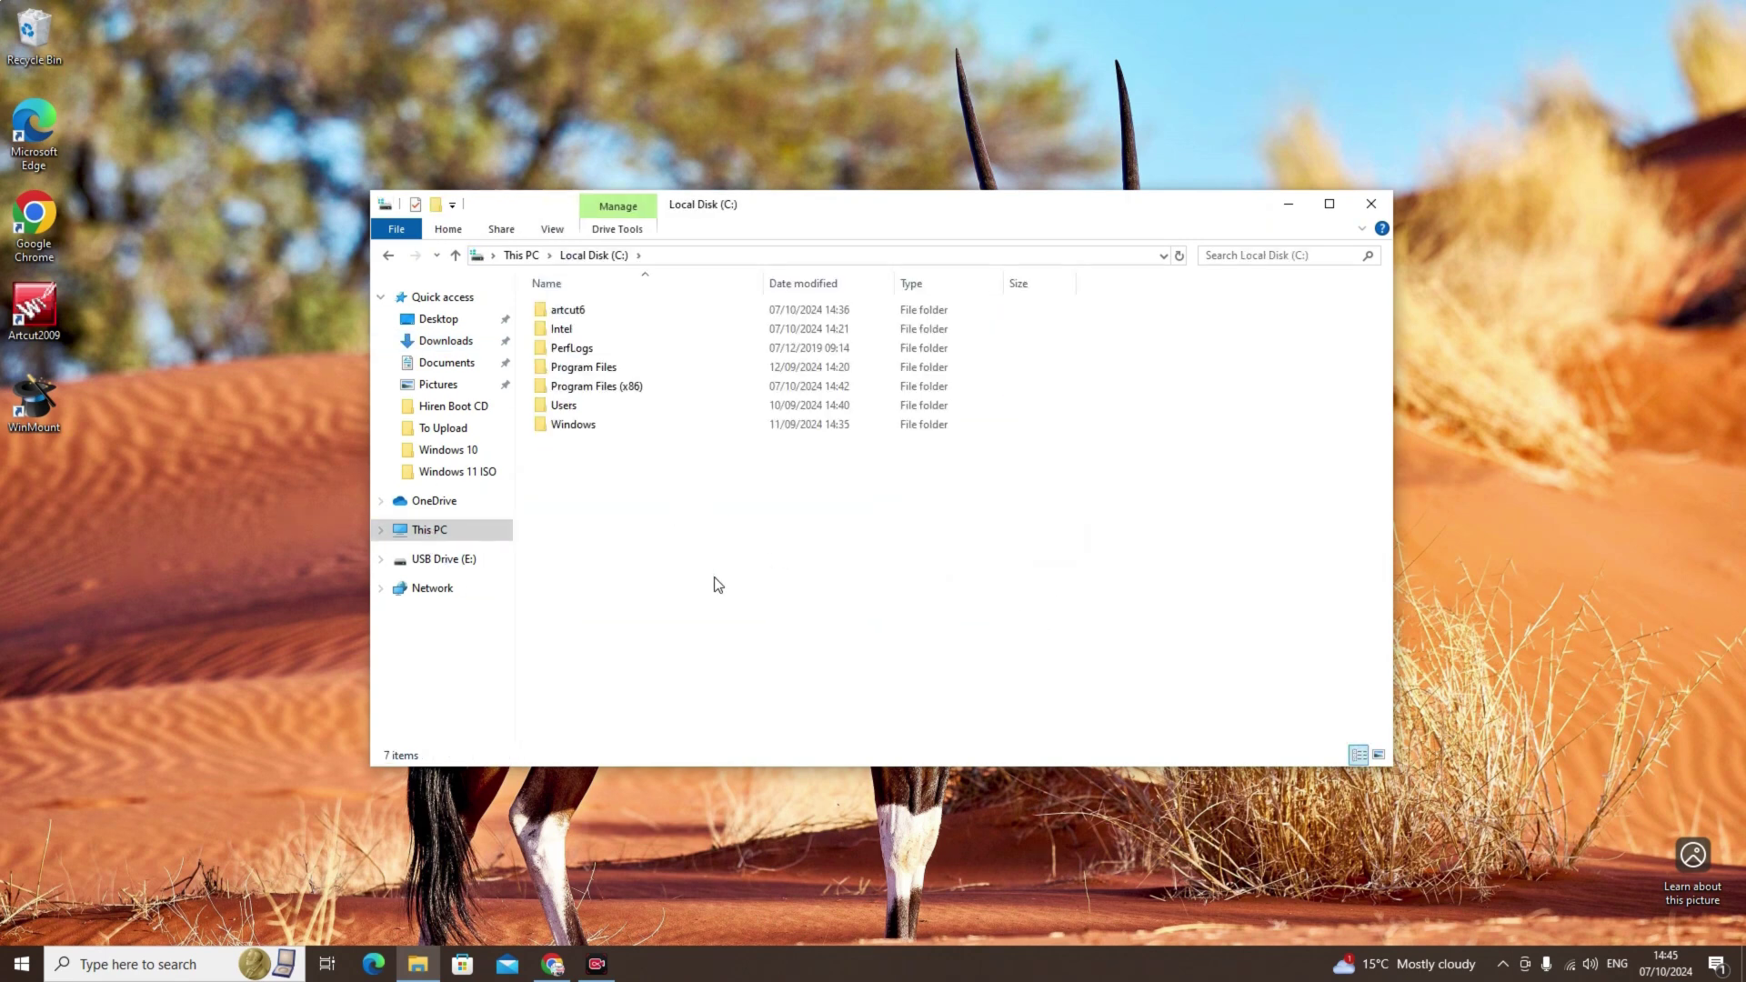
Step: Move artcut6 from Local Disk (C:) to USB Drive (E:), approving all system files, then open Start
{"action": "right_click", "coordinate": [571, 313]}
{"action": "left_click", "coordinate": [611, 604]}
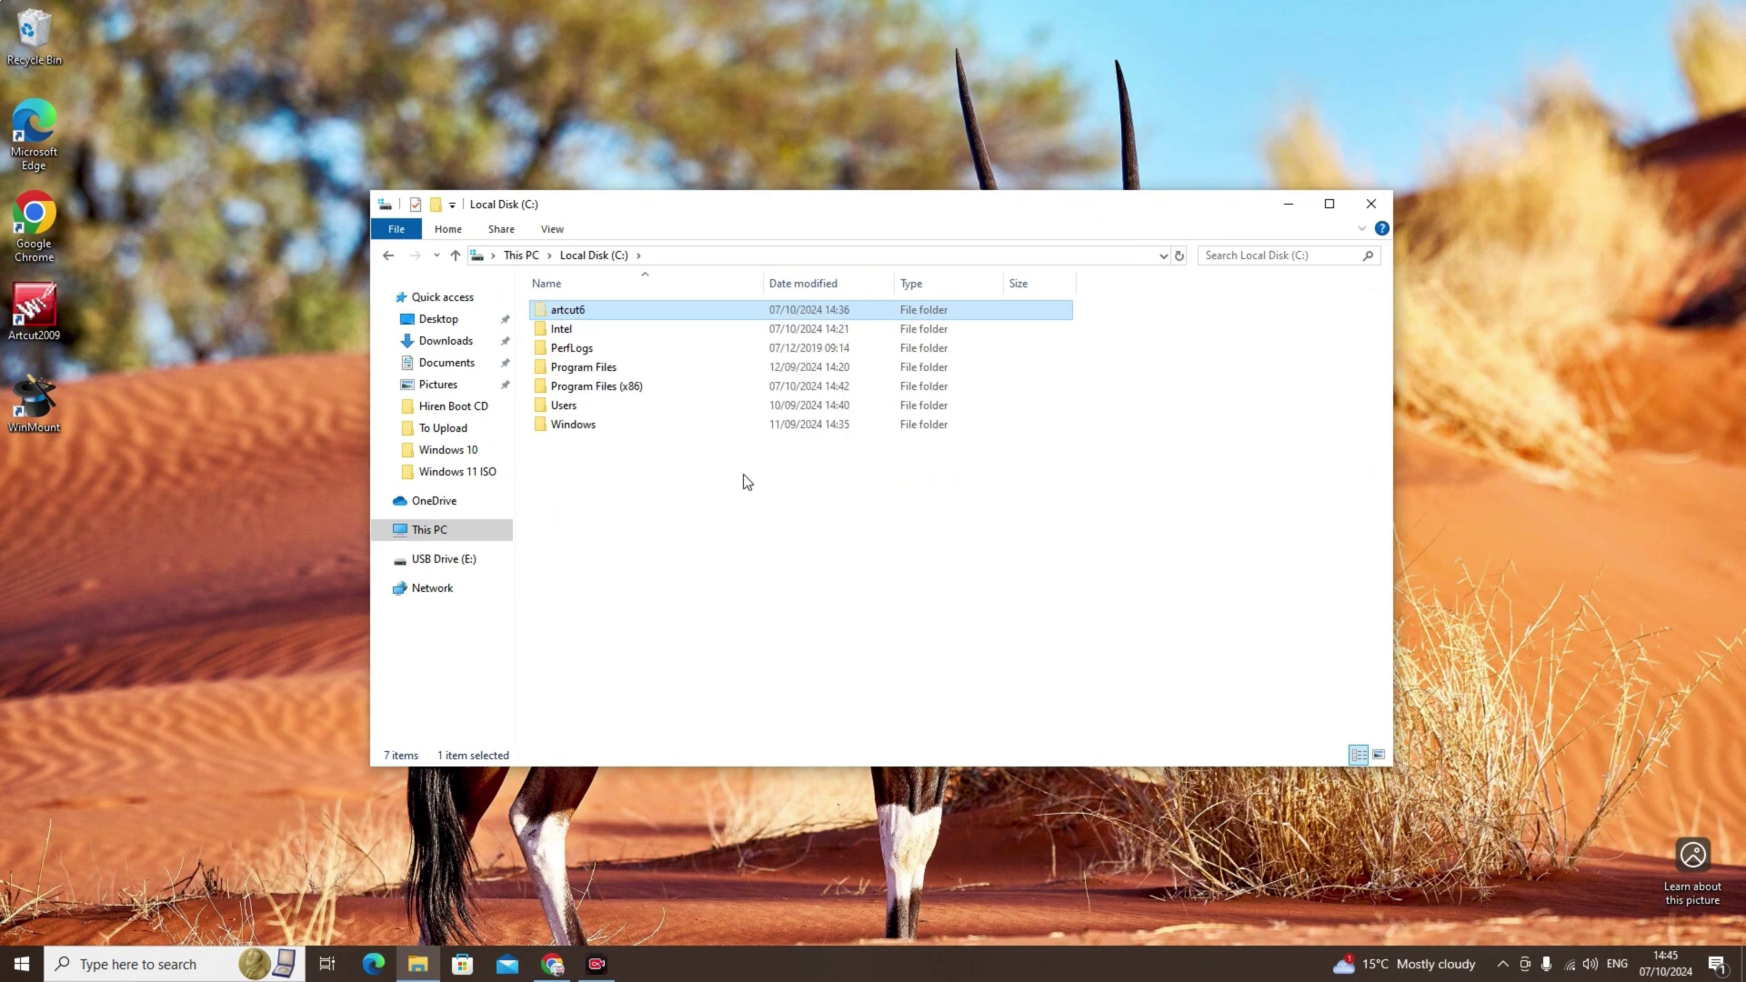
{"action": "left_click", "coordinate": [449, 538]}
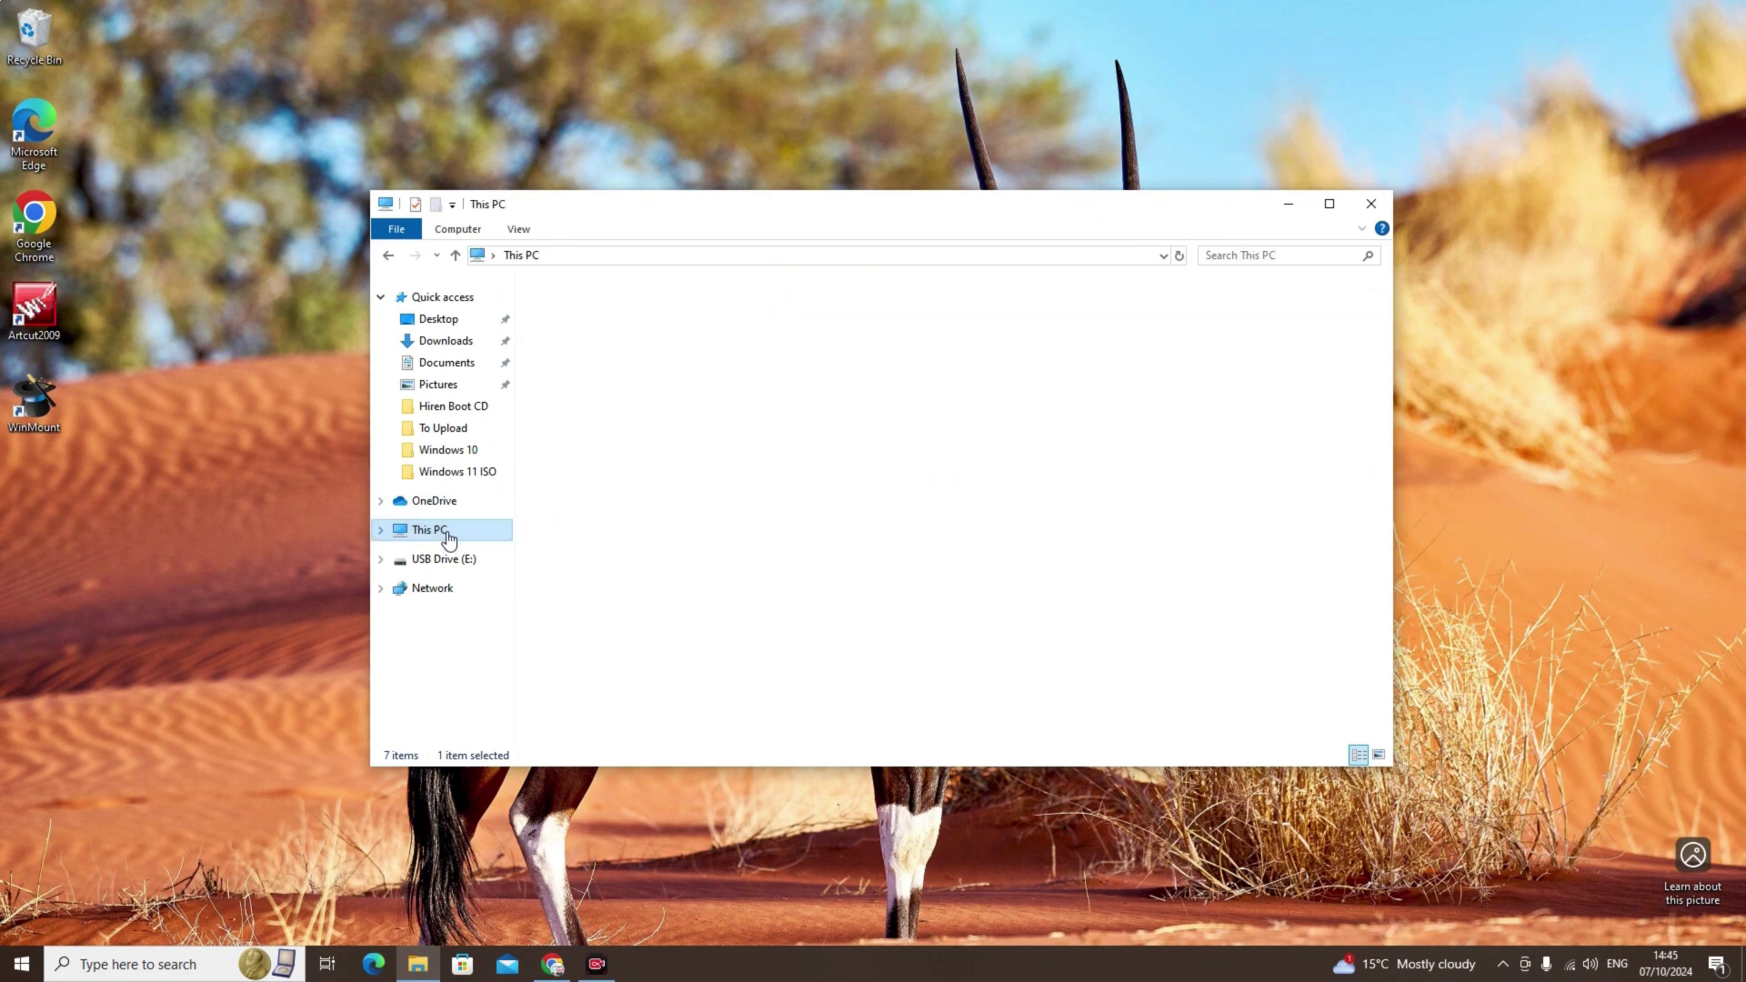
{"action": "double_click", "coordinate": [1093, 514]}
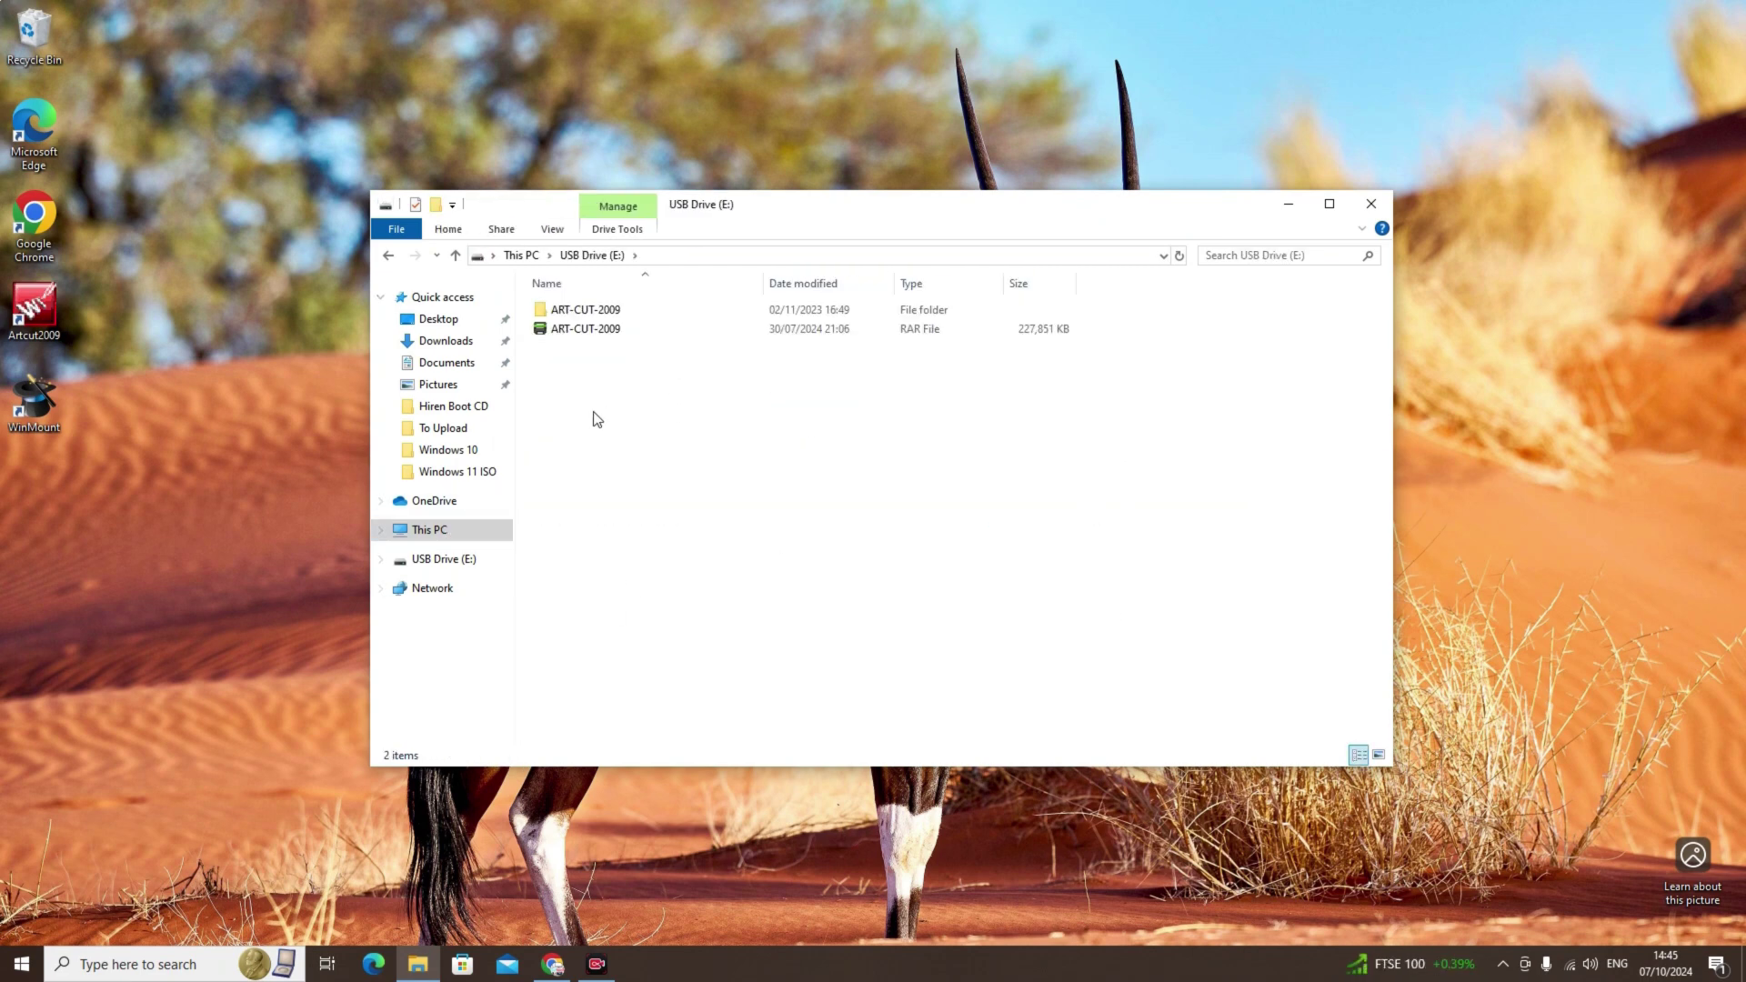
{"action": "right_click", "coordinate": [561, 389]}
{"action": "left_click", "coordinate": [605, 515]}
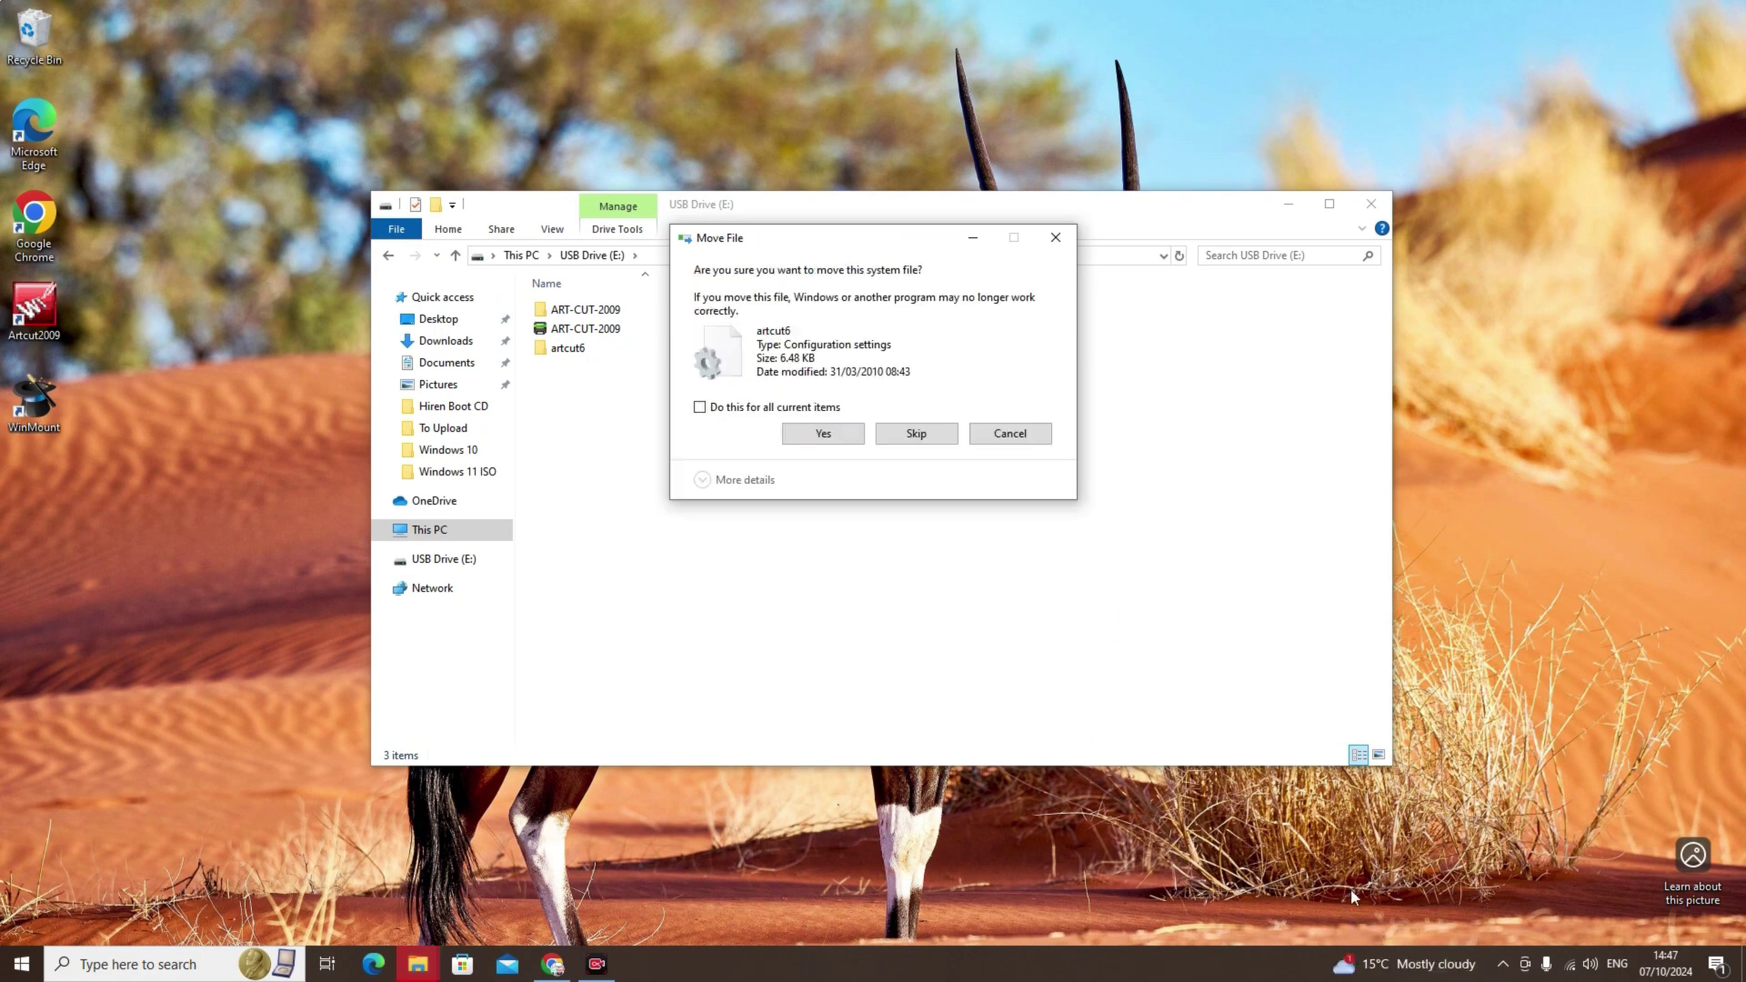
{"action": "left_click", "coordinate": [701, 409]}
{"action": "left_click", "coordinate": [823, 434]}
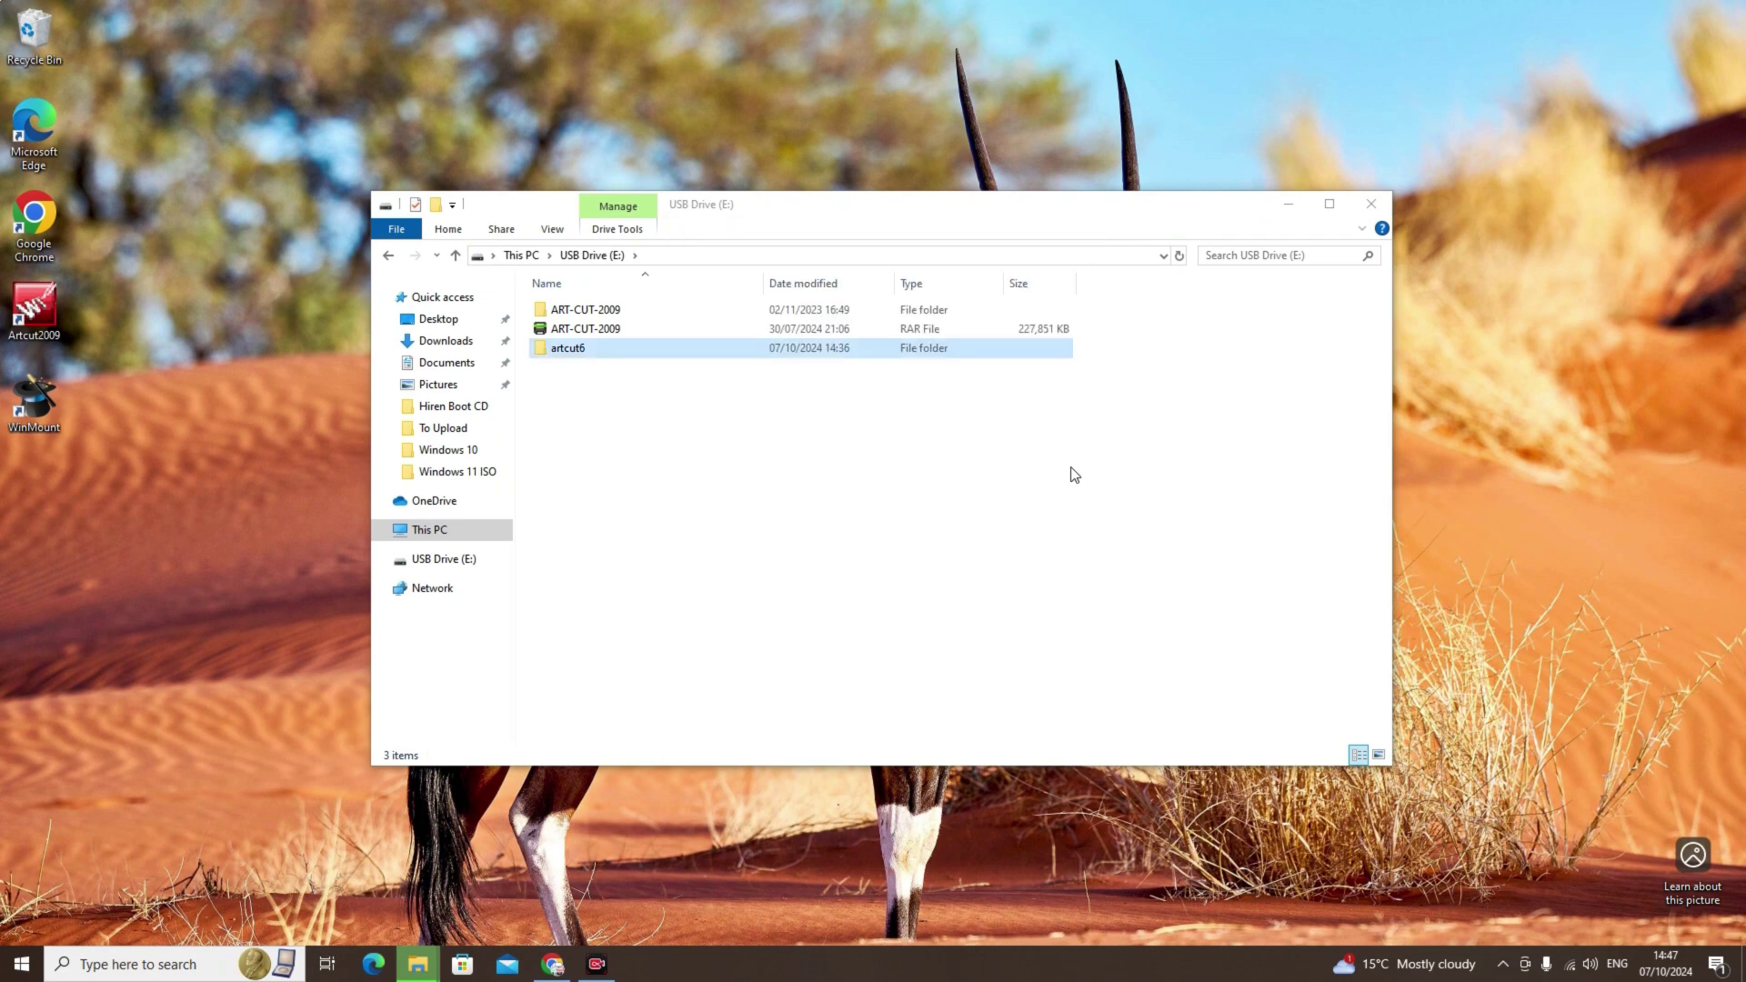
{"action": "left_click", "coordinate": [800, 491]}
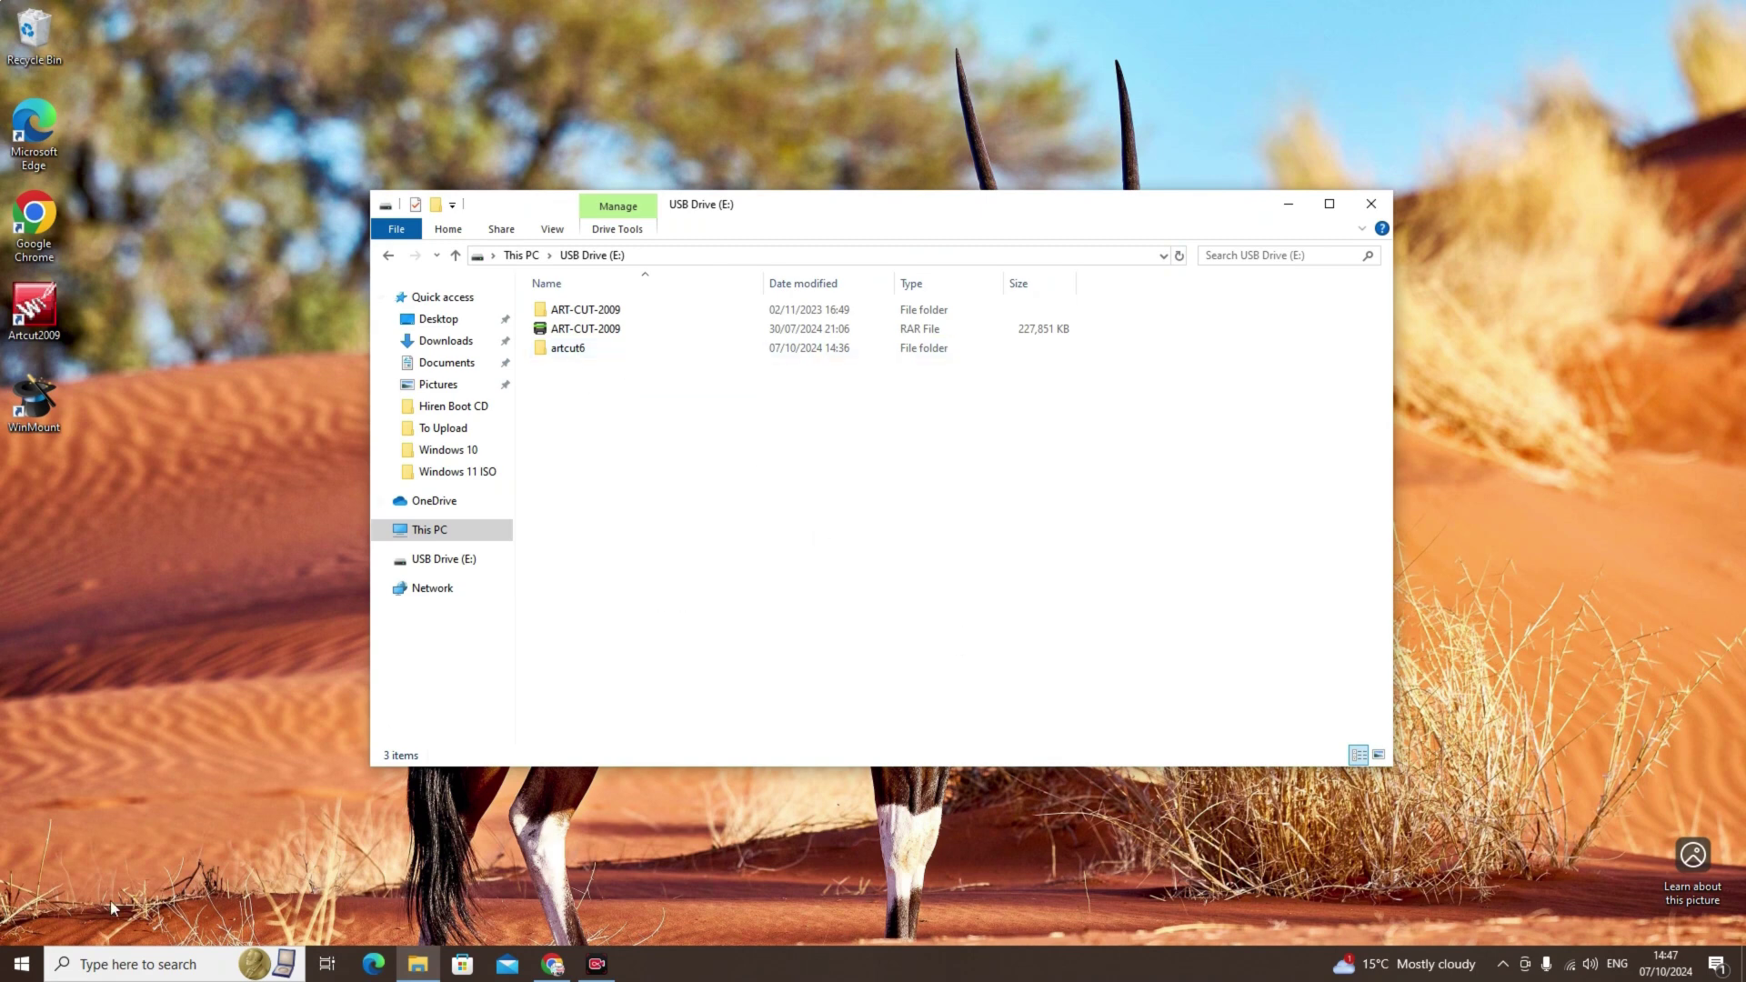
{"action": "left_click", "coordinate": [22, 964]}
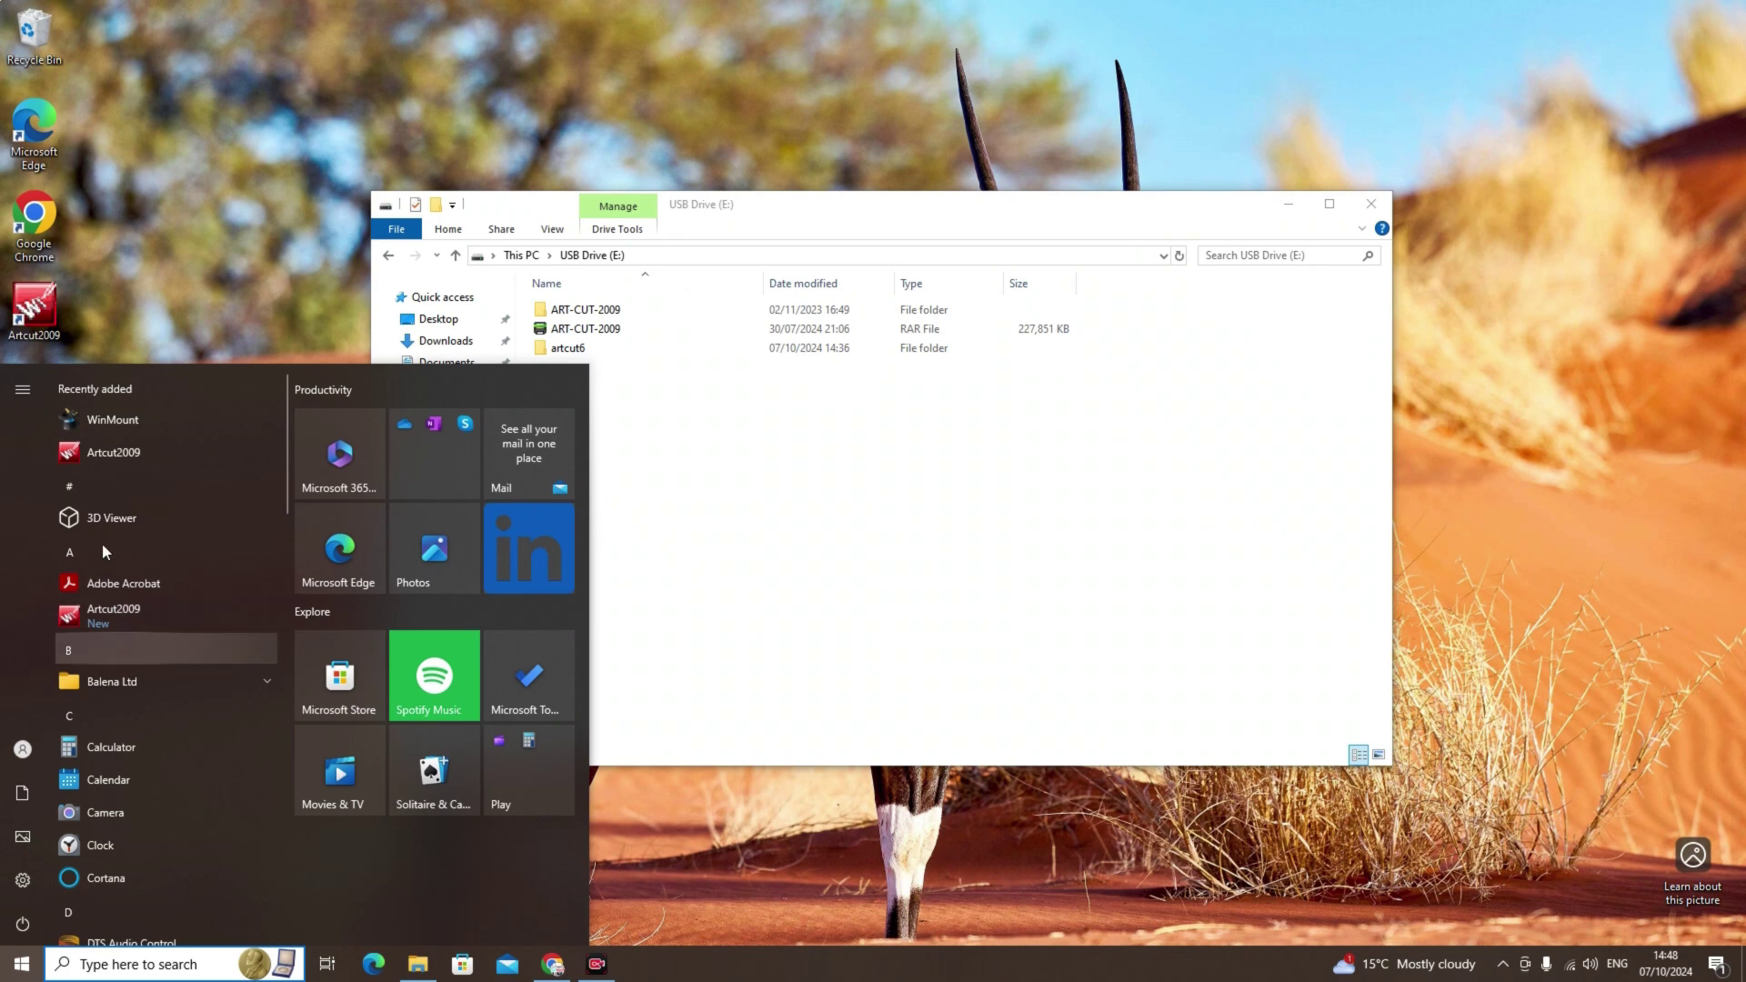
Step: Open the Start Menu folder containing the Artcut2009 shortcut
{"action": "right_click", "coordinate": [122, 449]}
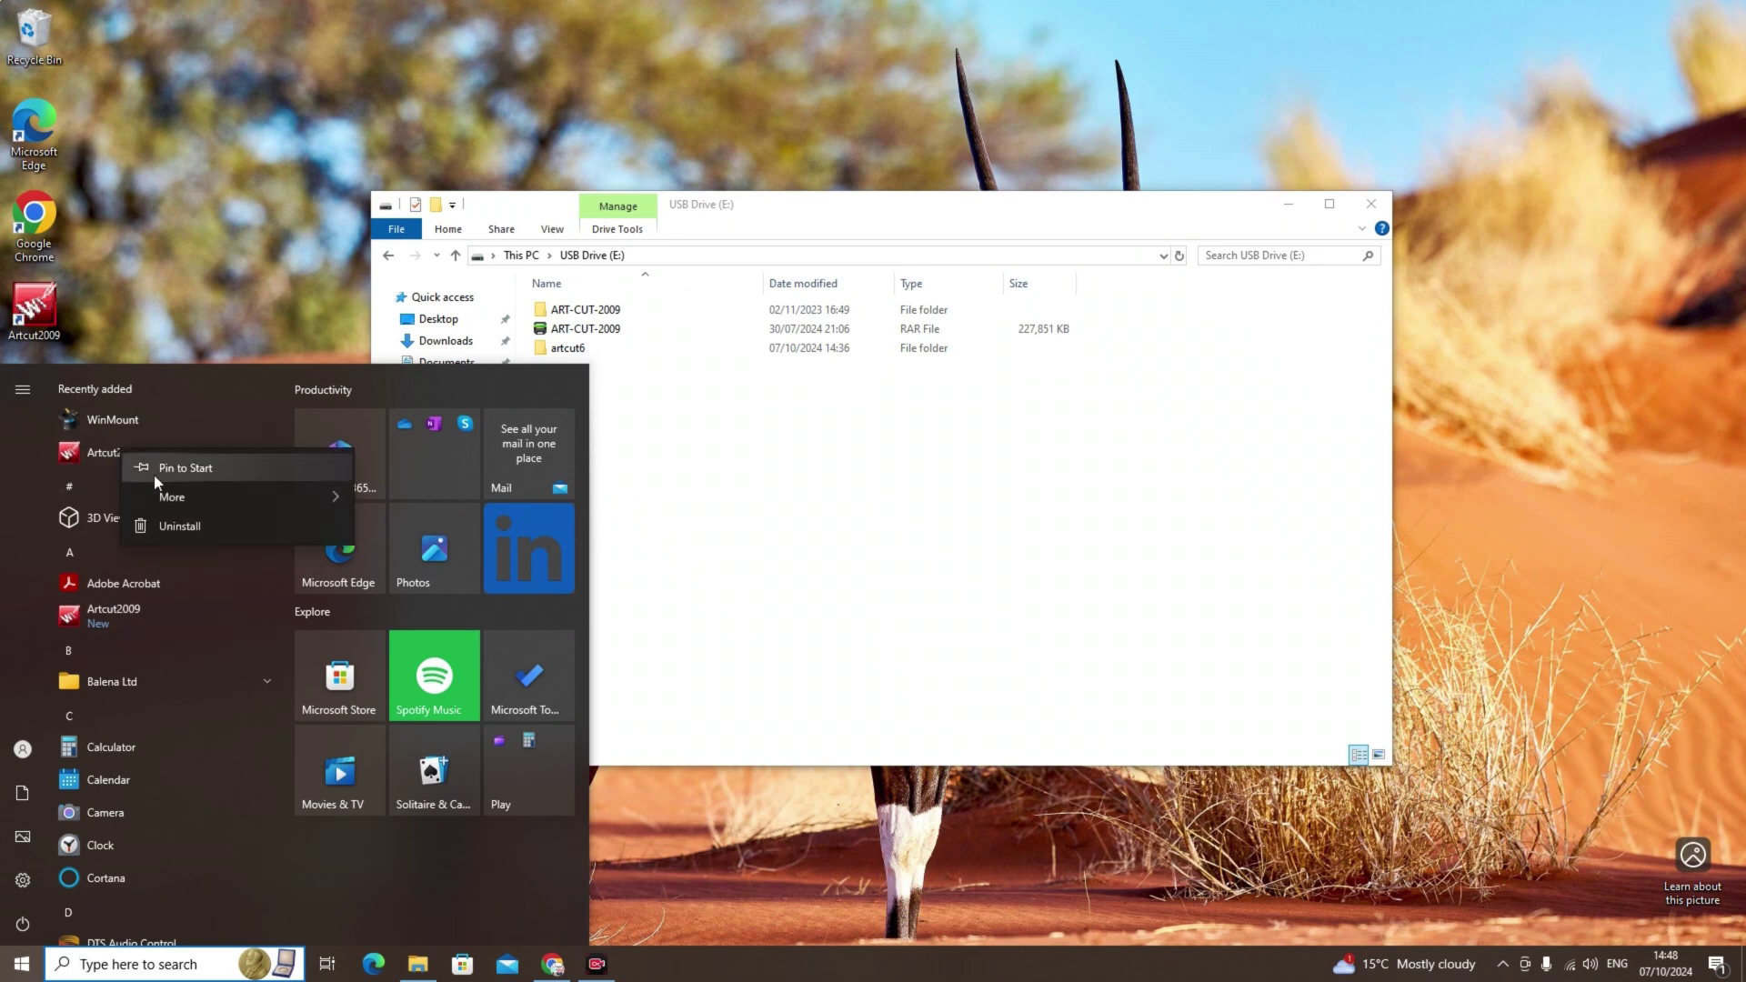
{"action": "mouse_move", "coordinate": [194, 495]}
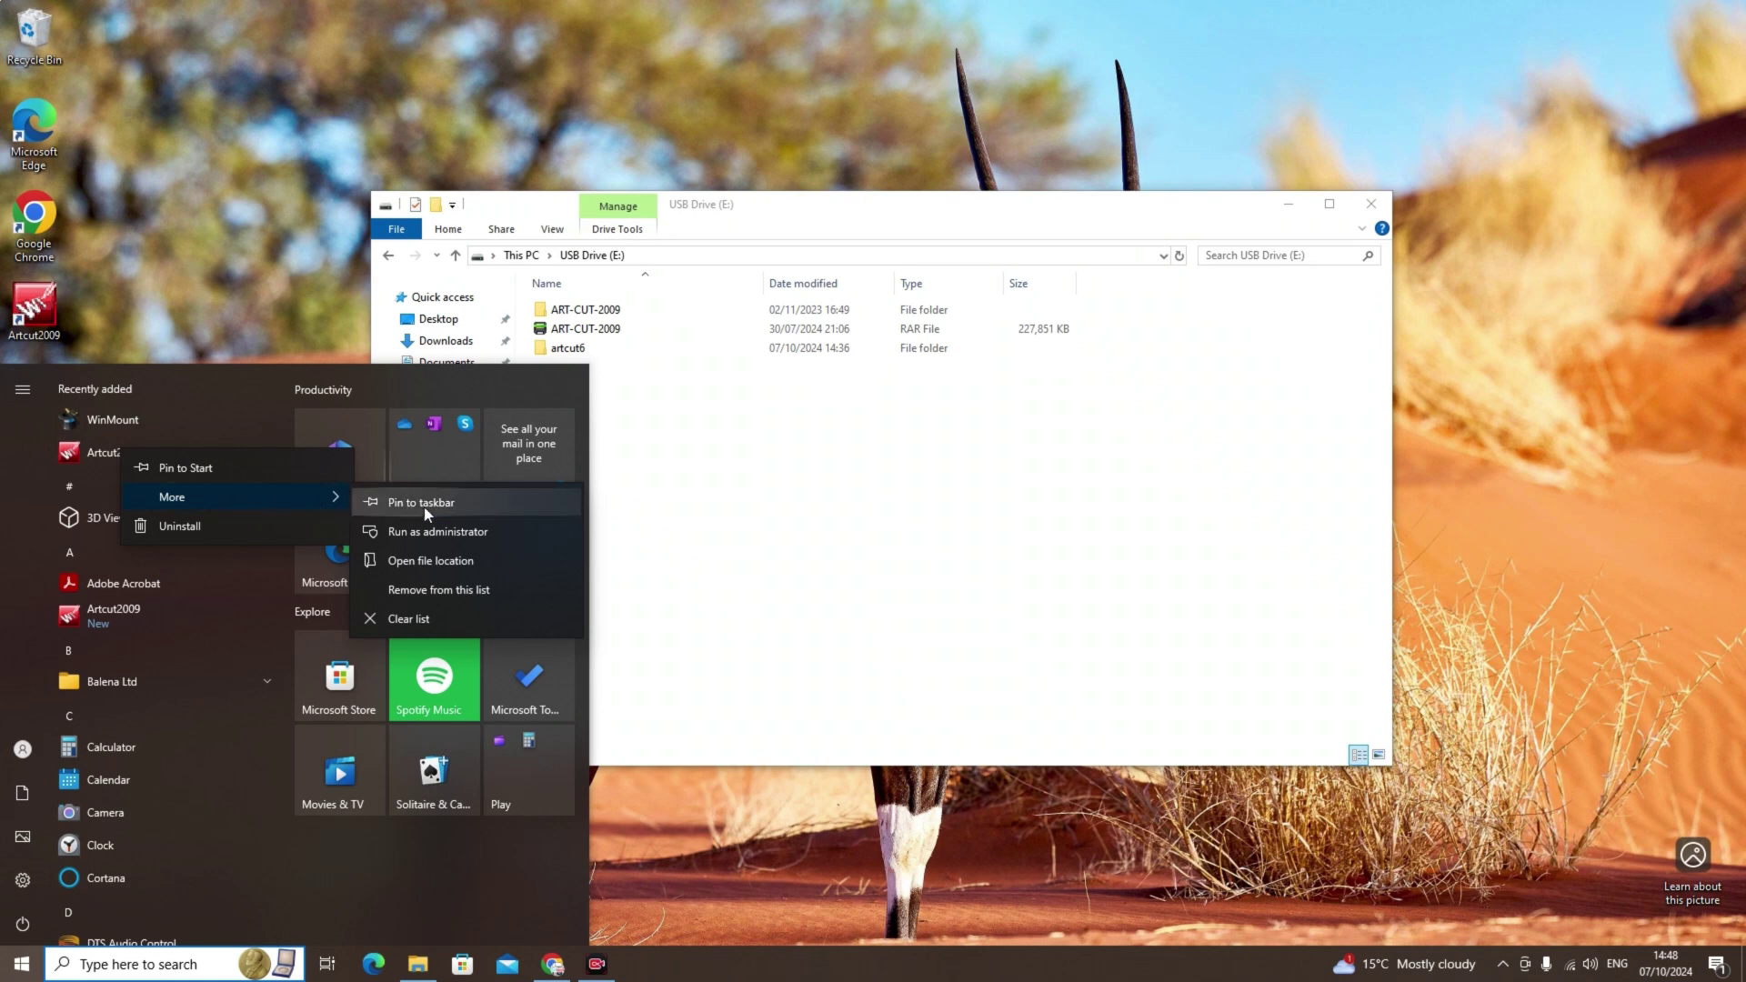
{"action": "left_click", "coordinate": [431, 562]}
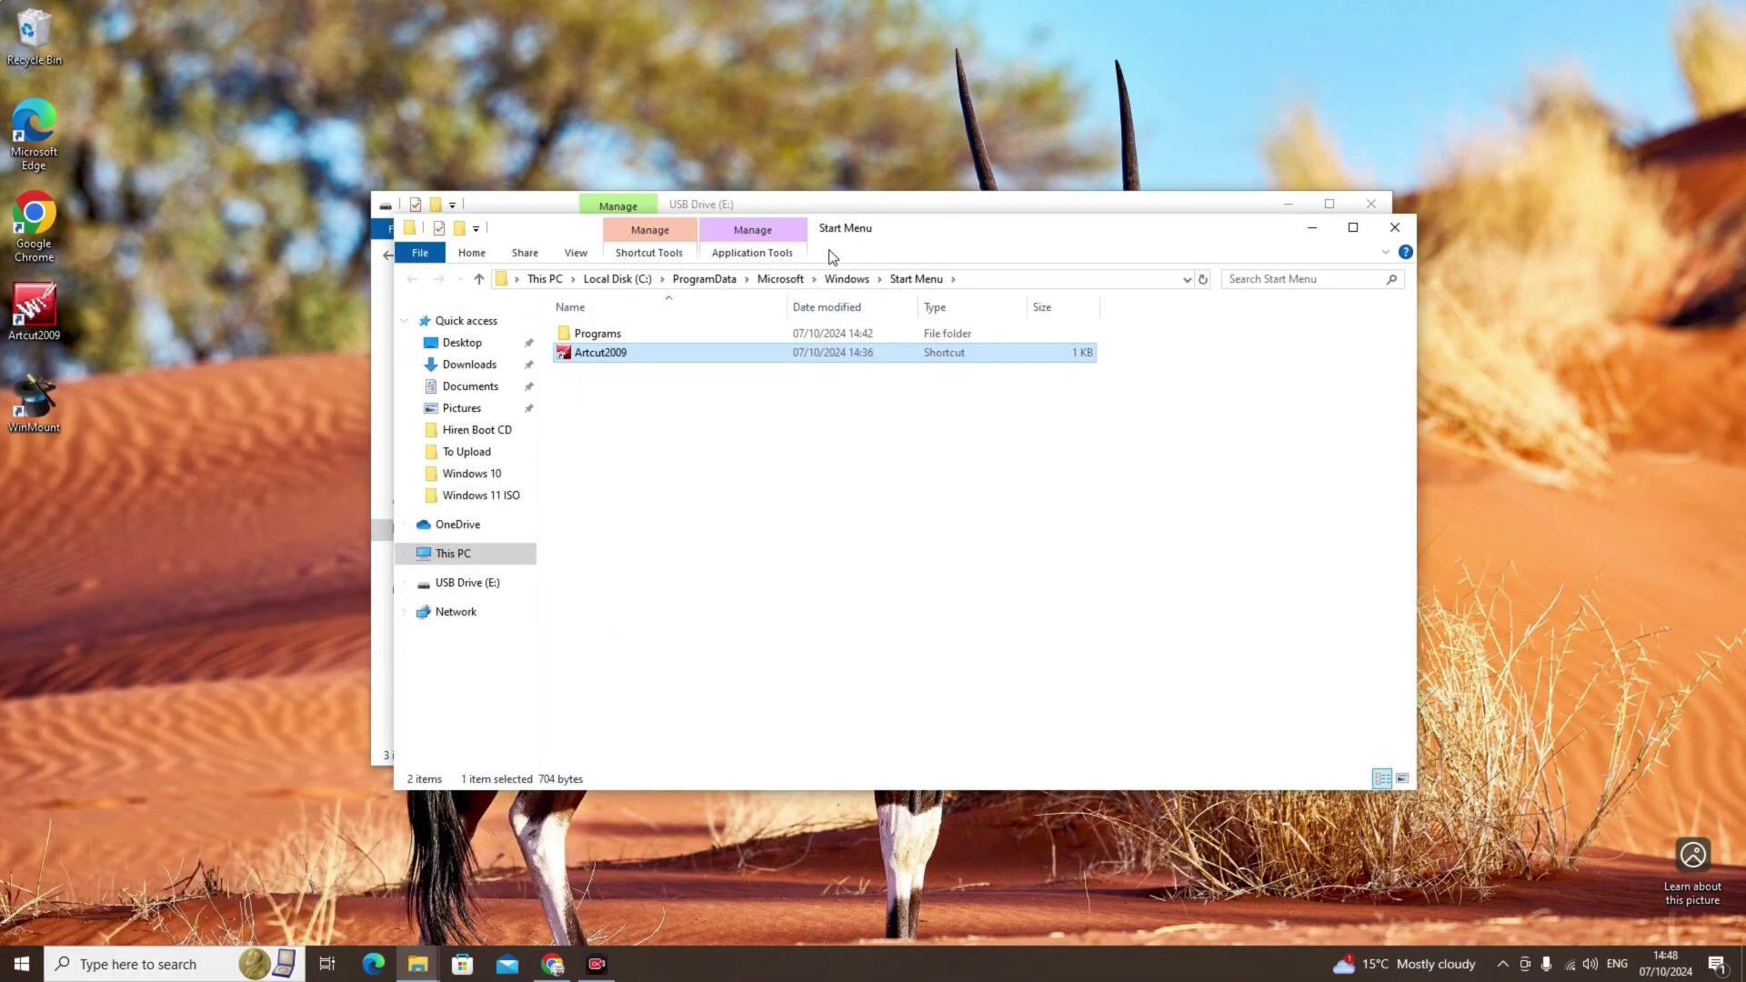
{"action": "right_click", "coordinate": [1042, 286]}
{"action": "left_click", "coordinate": [913, 432]}
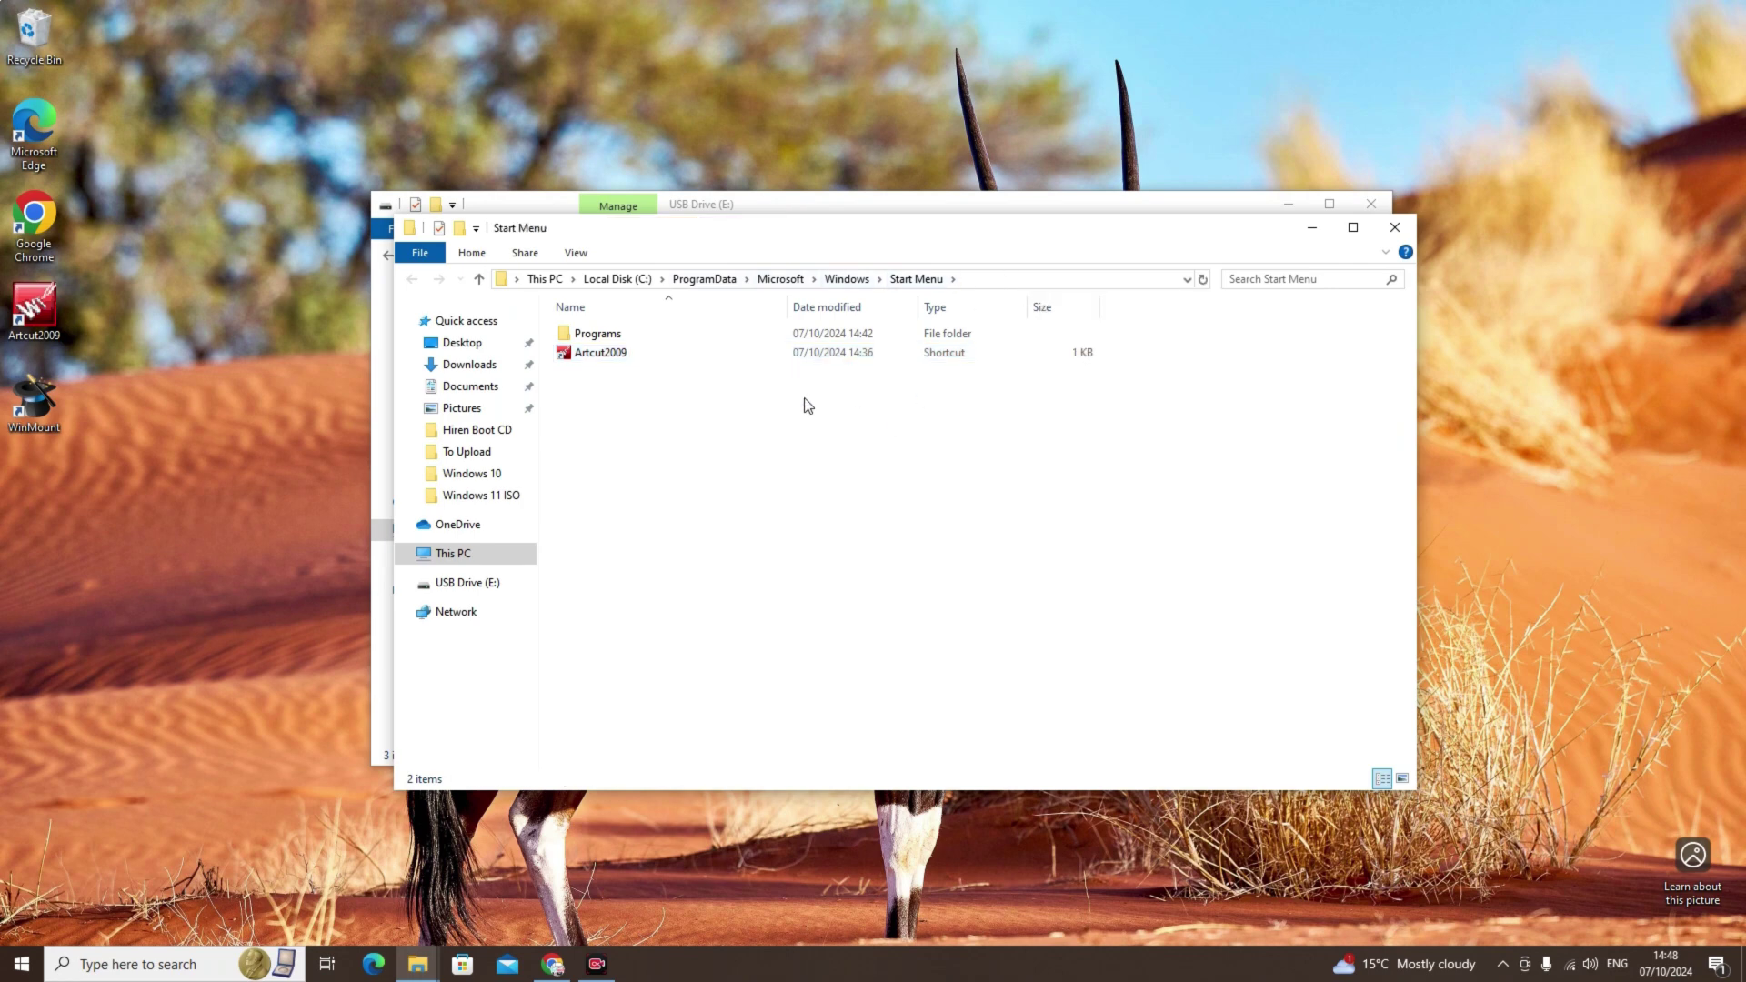
Step: Show the Artcut2009 shortcut's properties, which target C:\artcut6\prog\Artcut6.exe
{"action": "right_click", "coordinate": [627, 355]}
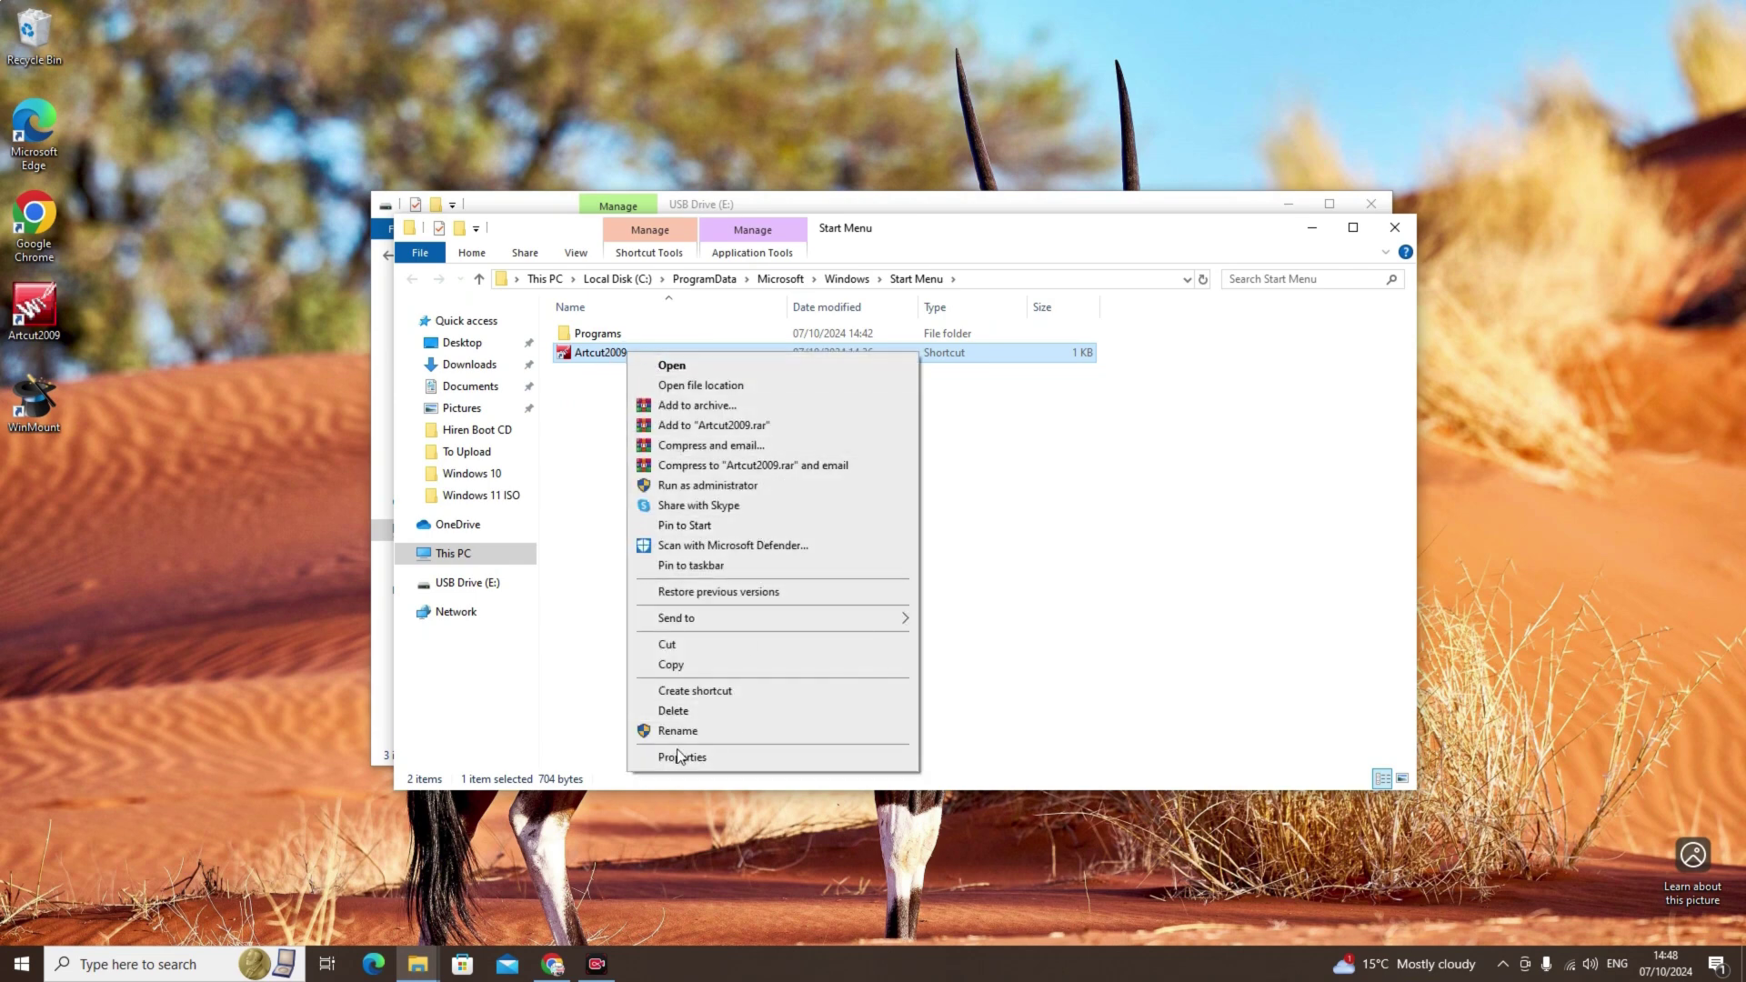
{"action": "left_click", "coordinate": [704, 760]}
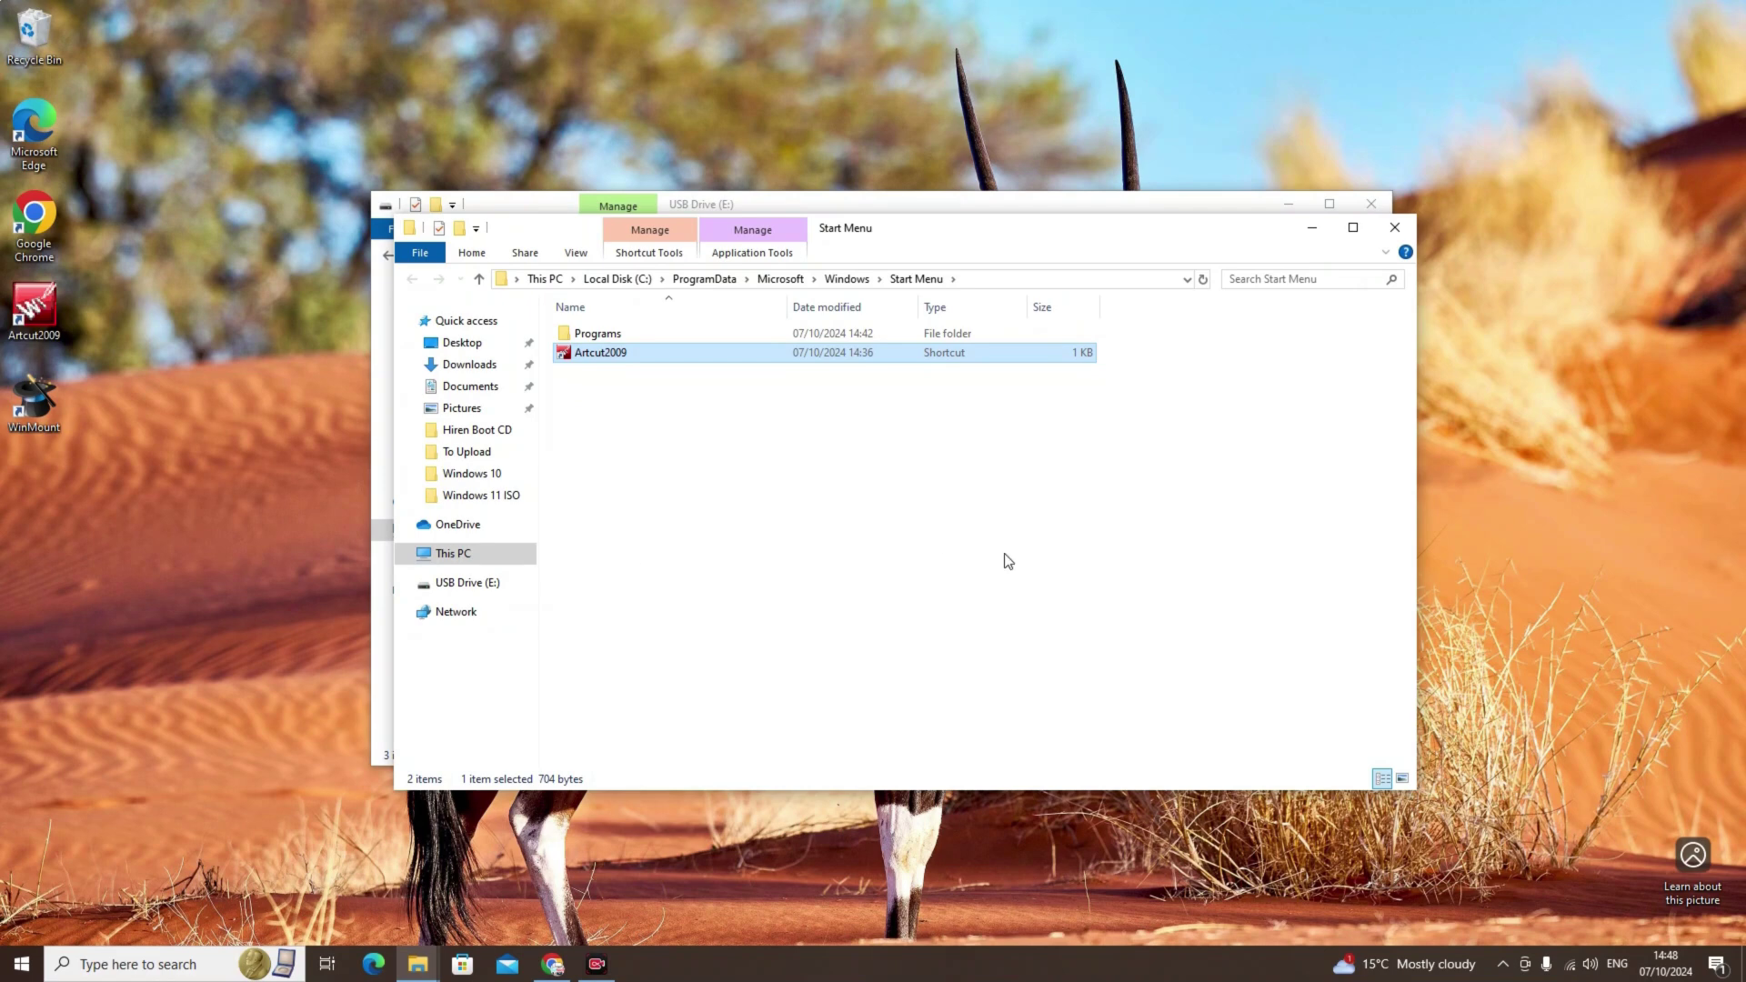
{"action": "left_click_drag", "start_coordinate": [821, 377], "coordinate": [535, 299]}
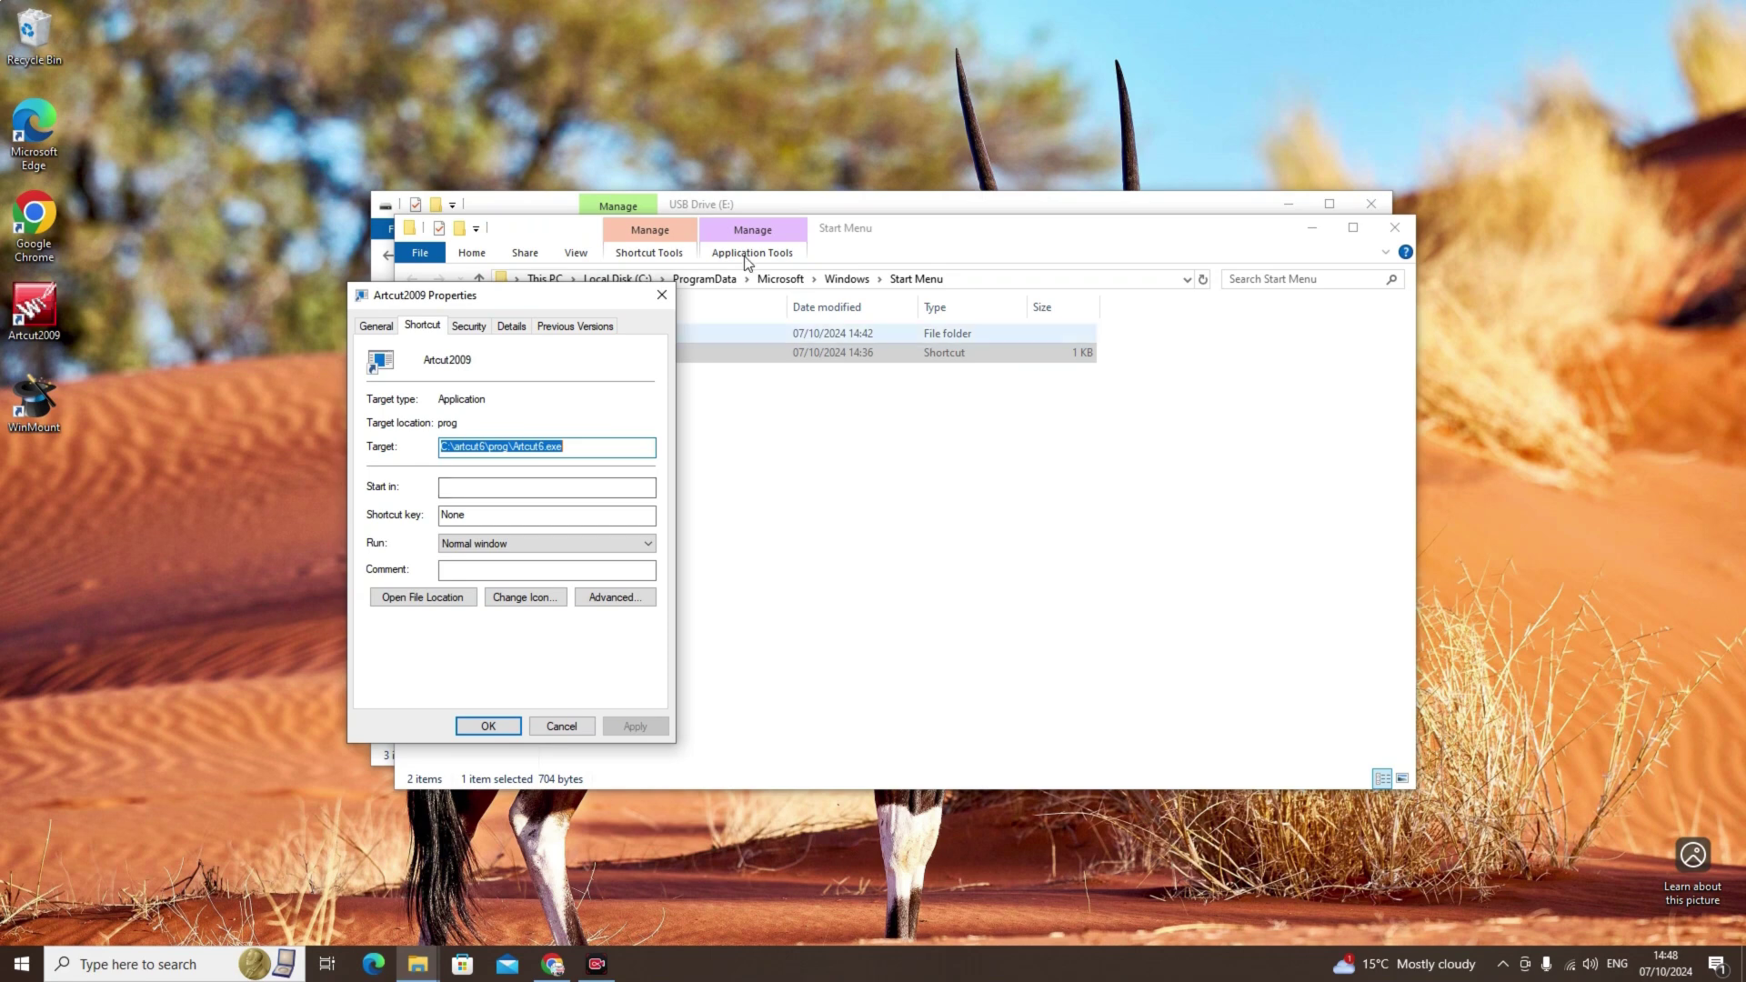
Step: Browse to the artcut6\prog folder on USB Drive (E:)
{"action": "left_click", "coordinate": [746, 194]}
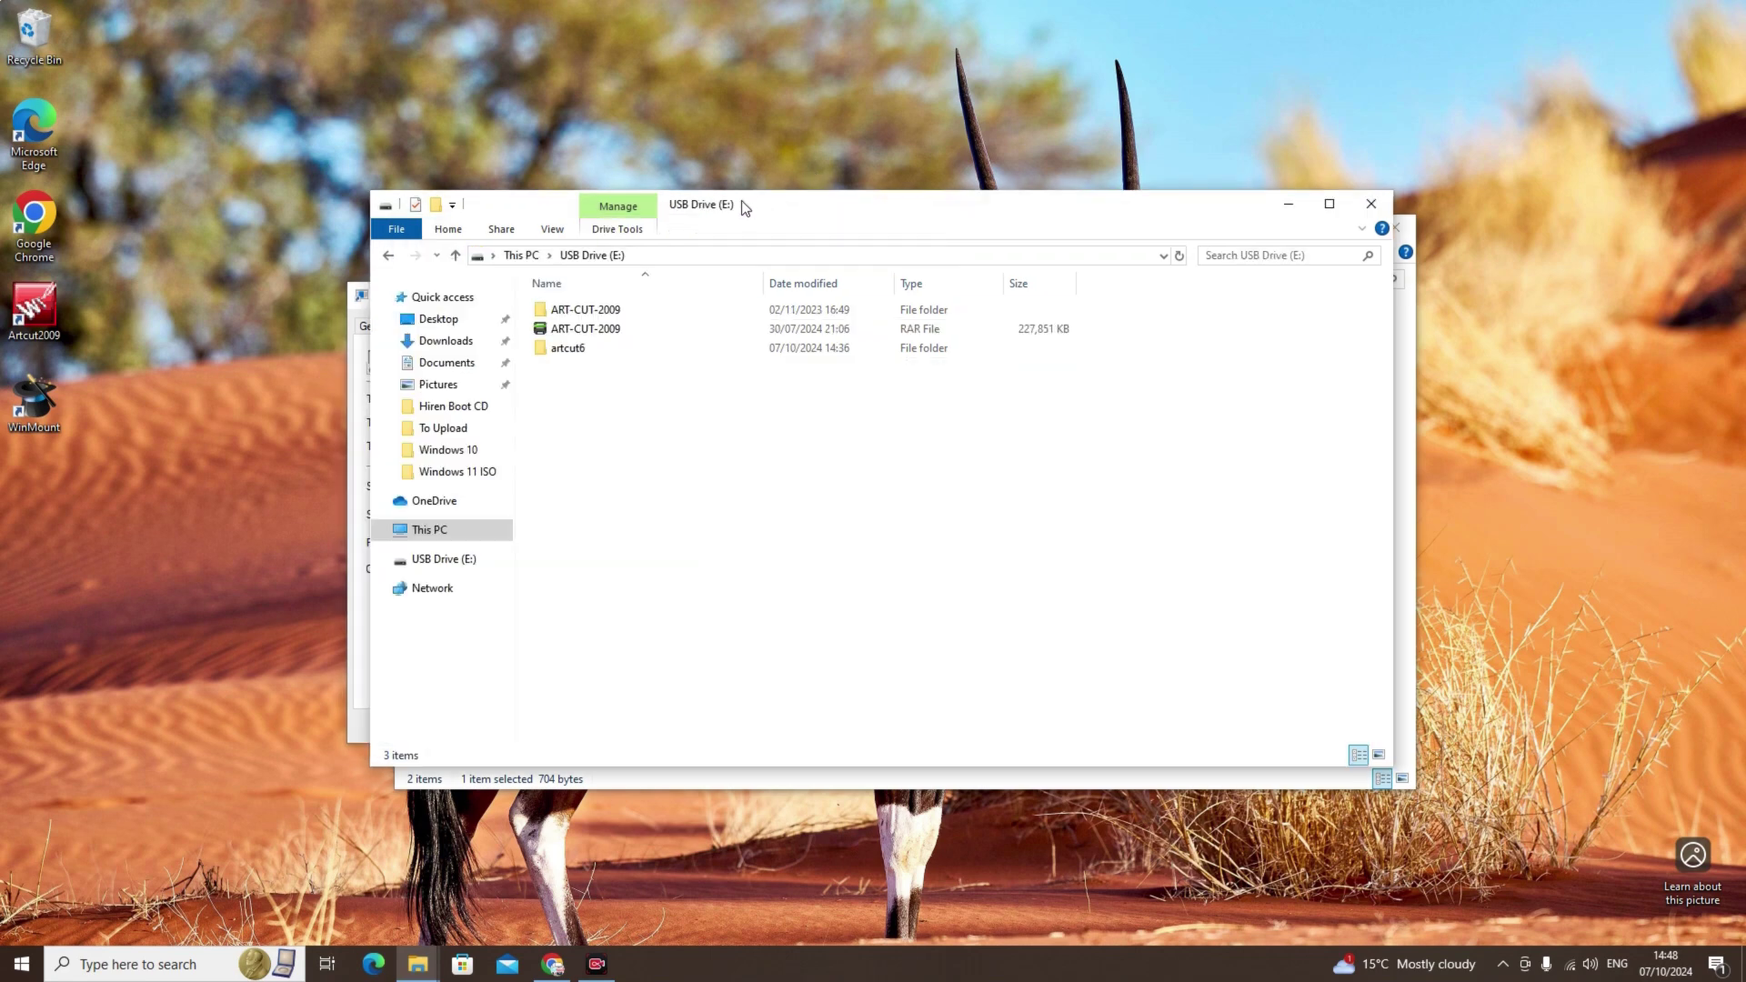
{"action": "left_click", "coordinate": [585, 356]}
{"action": "double_click", "coordinate": [586, 357]}
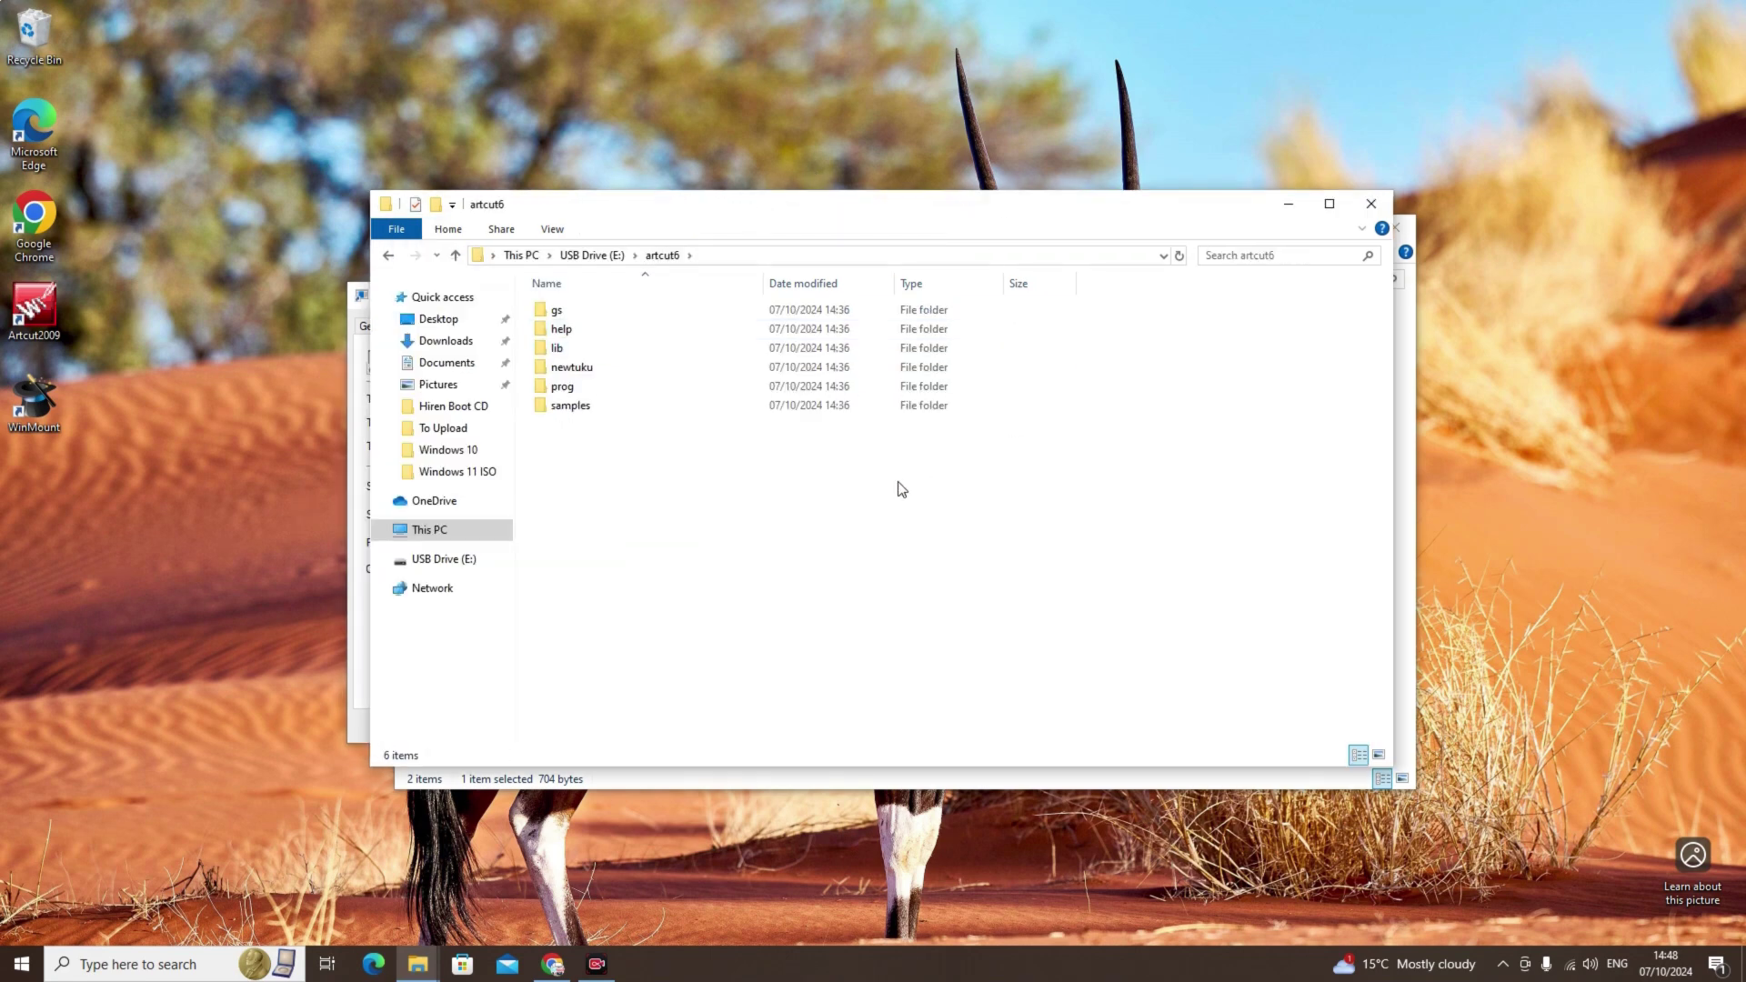
{"action": "double_click", "coordinate": [573, 414]}
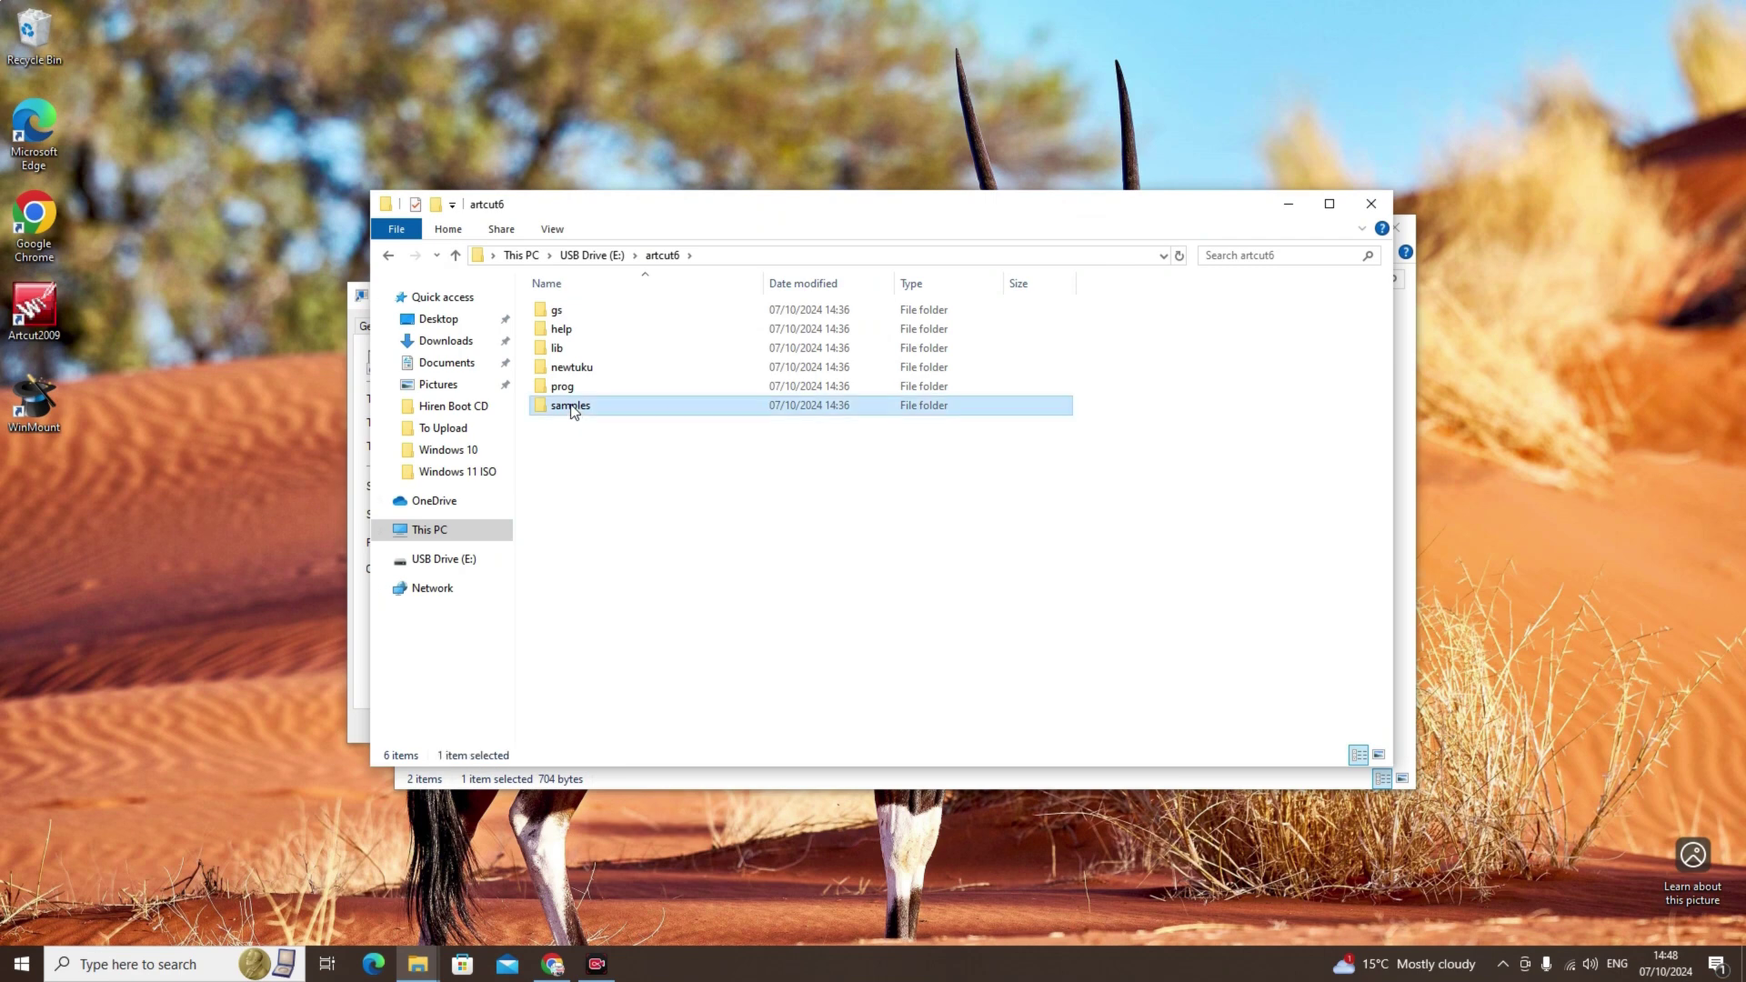
{"action": "left_click", "coordinate": [389, 256]}
{"action": "double_click", "coordinate": [554, 387]}
{"action": "scroll", "coordinate": [683, 451], "scroll_direction": "down", "scroll_amount": 2}
{"action": "scroll", "coordinate": [713, 510], "scroll_direction": "up", "scroll_amount": 2}
Step: Copy the prog folder's address and return to the shortcut's Properties dialog
{"action": "right_click", "coordinate": [873, 261]}
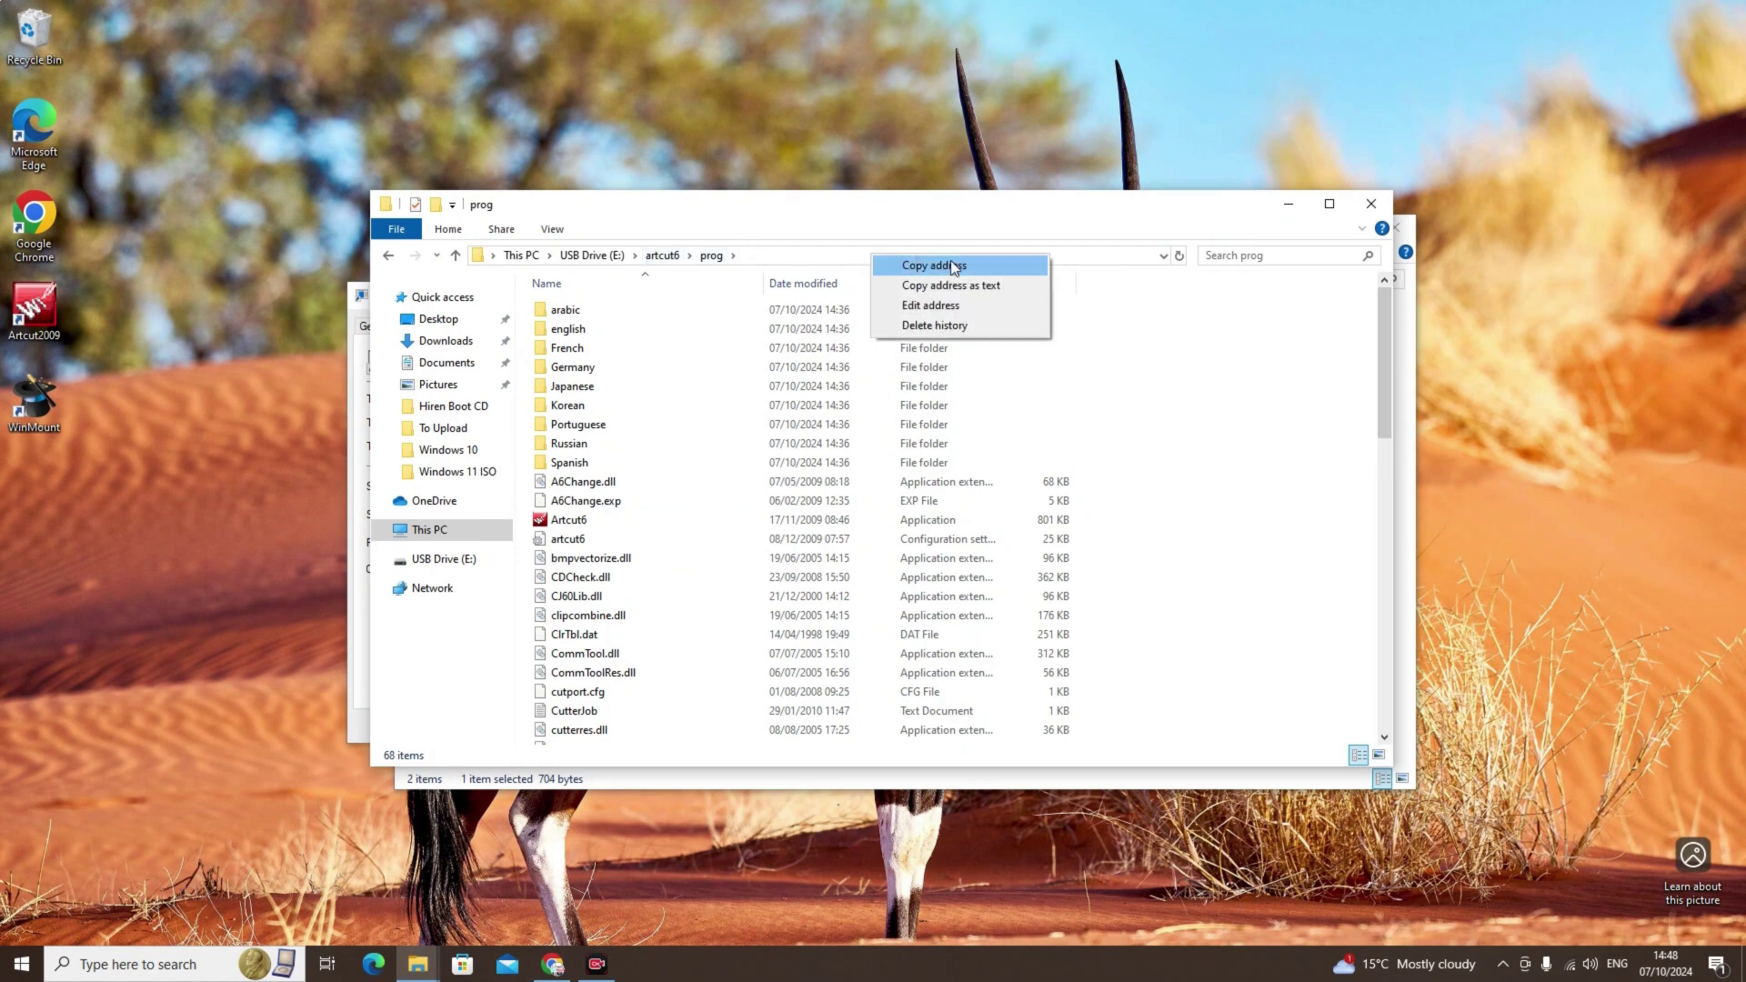
{"action": "left_click", "coordinate": [946, 267]}
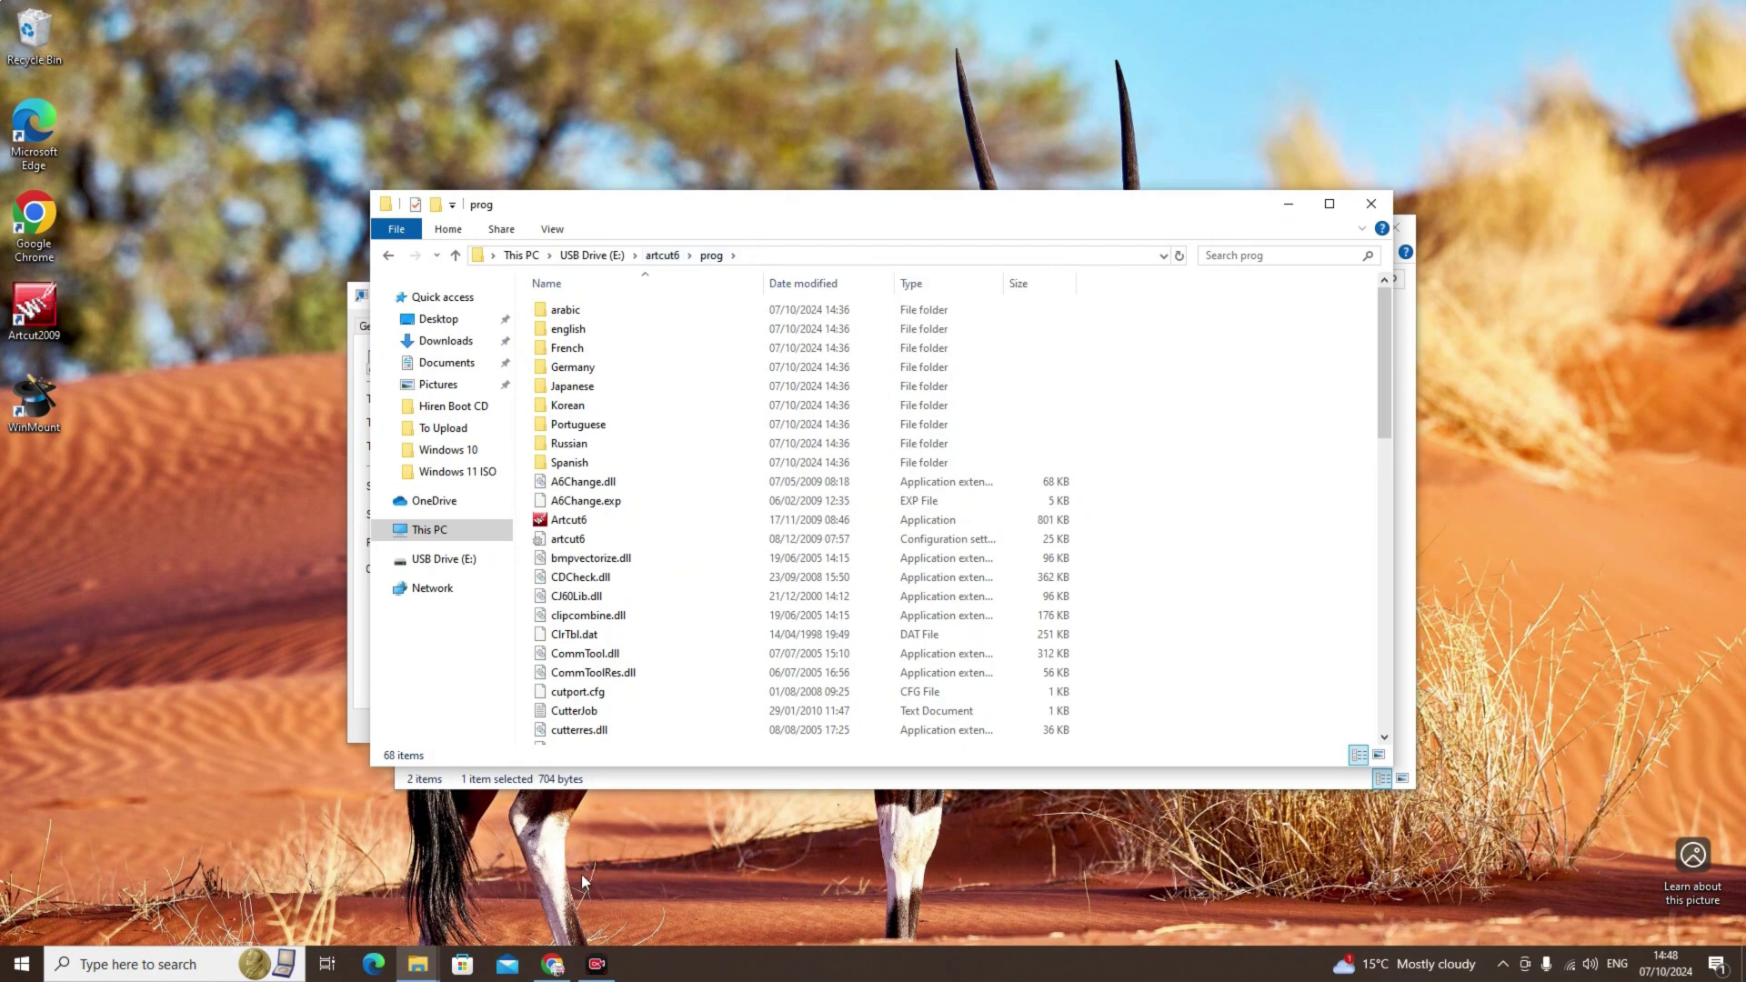
{"action": "left_click", "coordinate": [358, 316]}
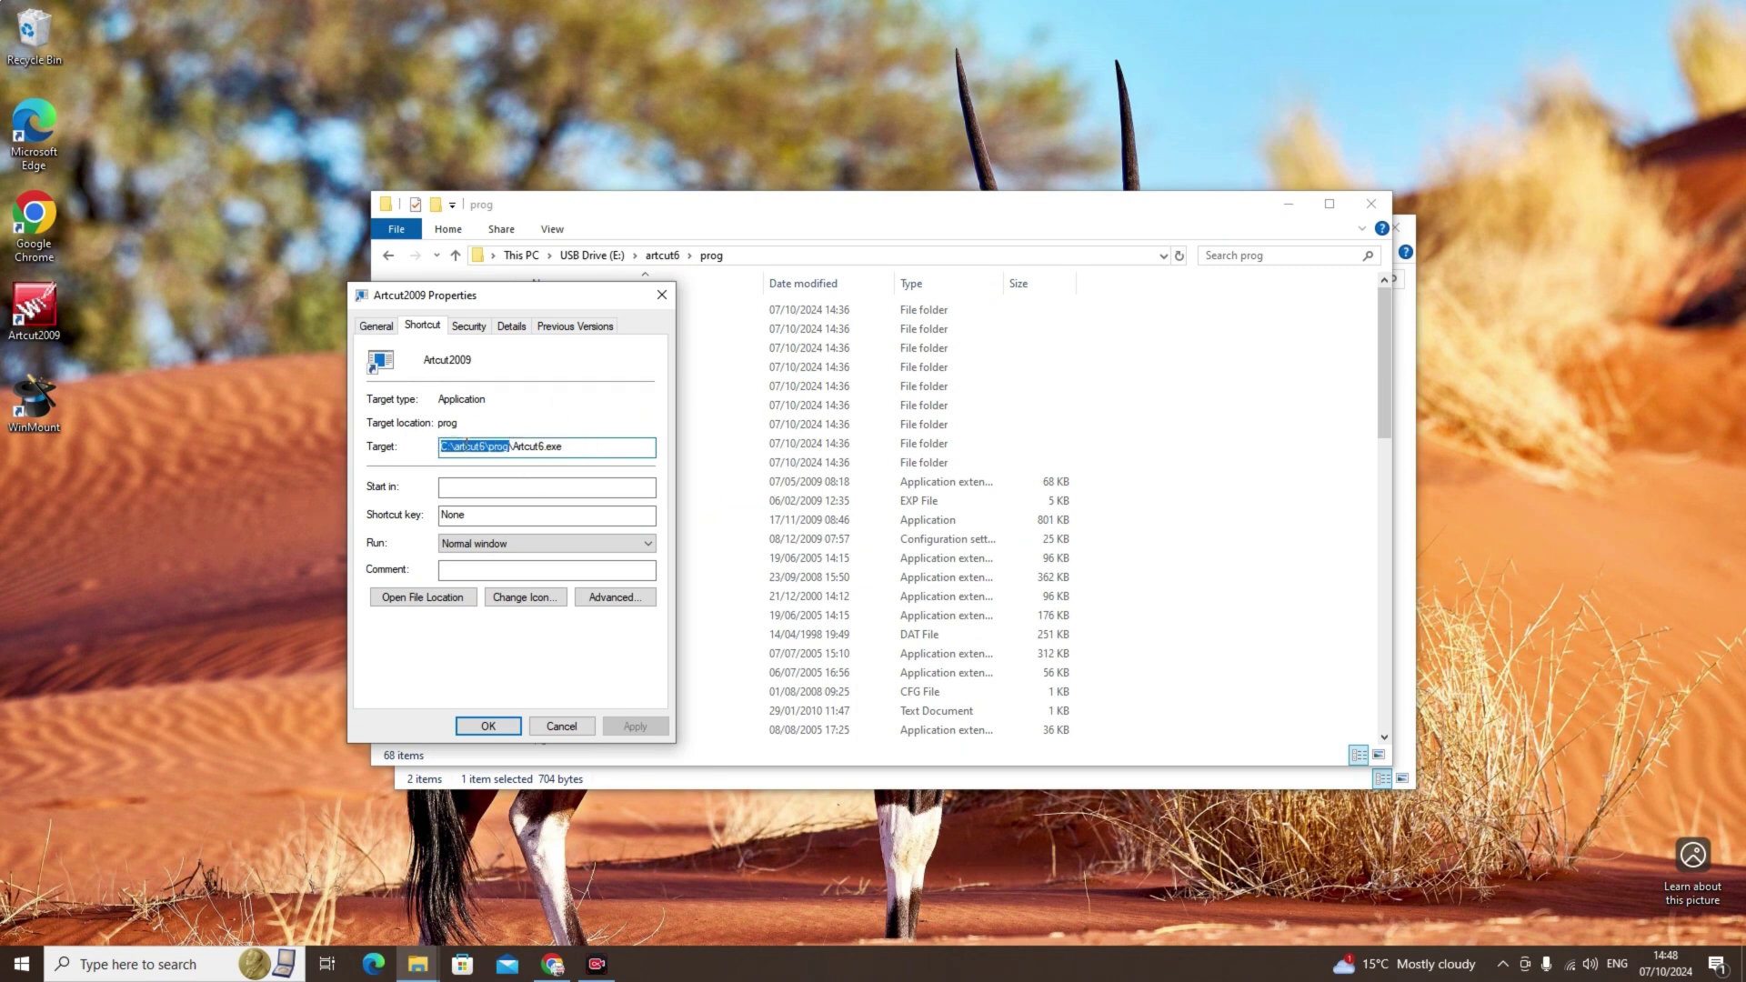
Step: Paste the E:\artcut6\prog path into the shortcut's Target and Start in fields
{"action": "right_click", "coordinate": [467, 445]}
{"action": "left_click", "coordinate": [517, 526]}
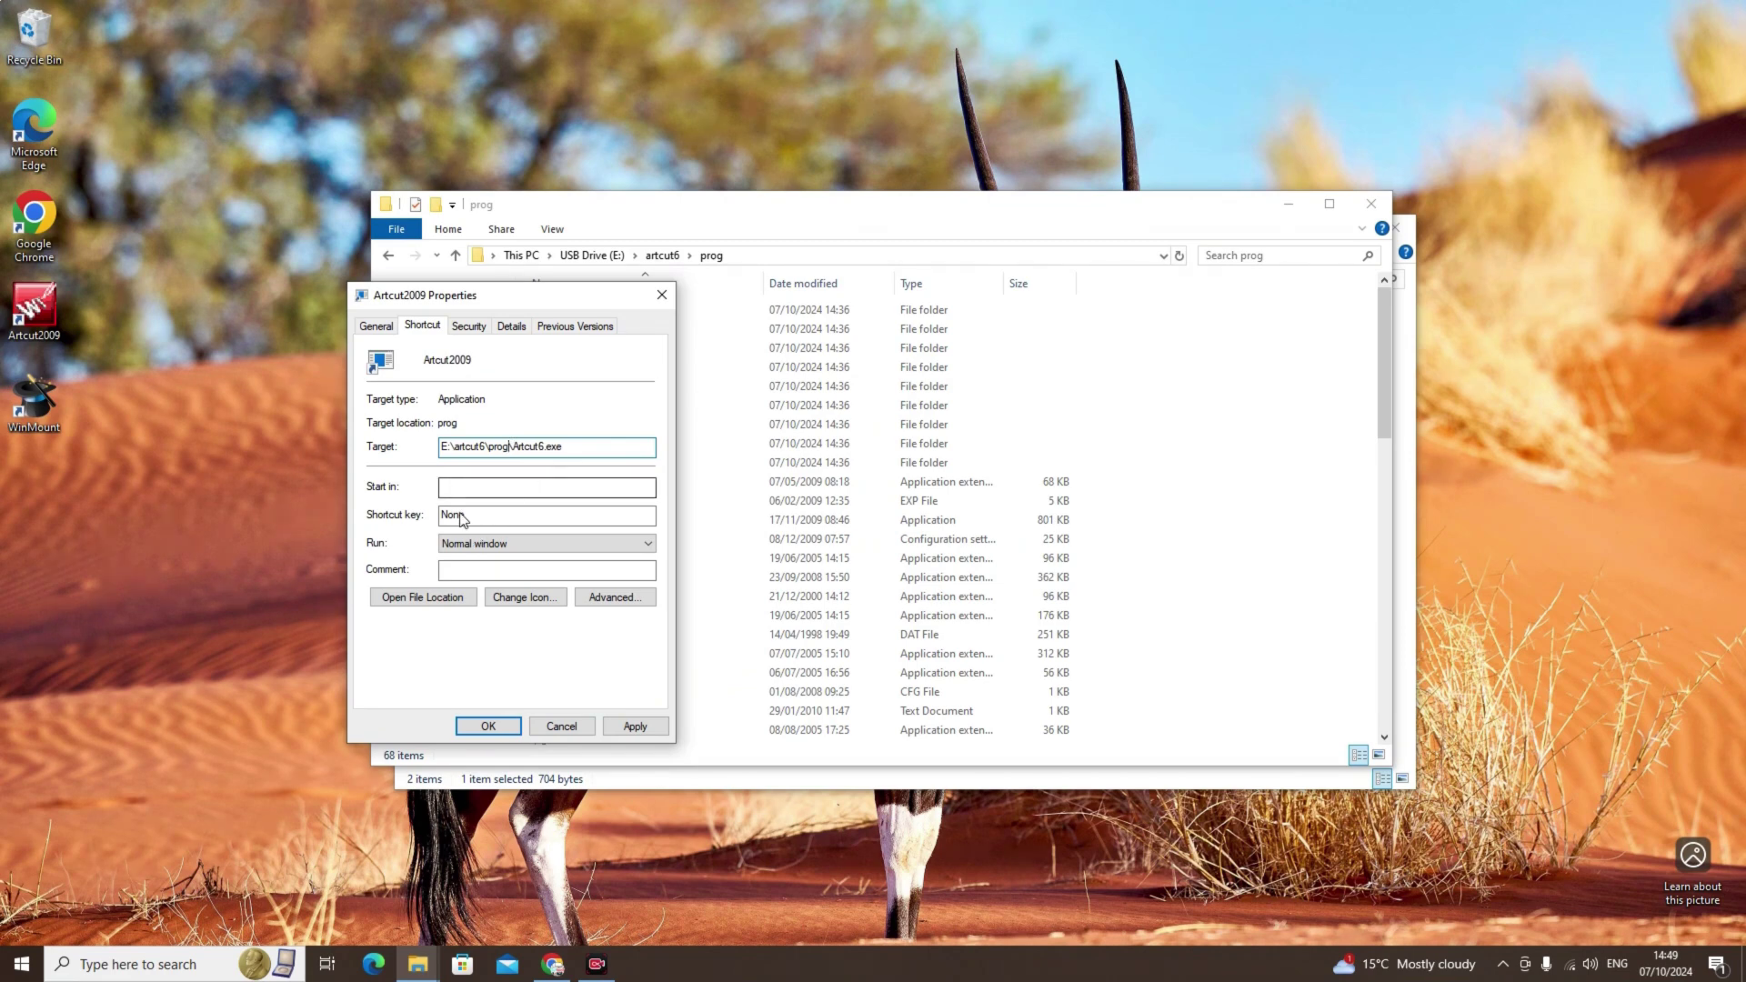
{"action": "right_click", "coordinate": [473, 488]}
{"action": "left_click", "coordinate": [477, 566]}
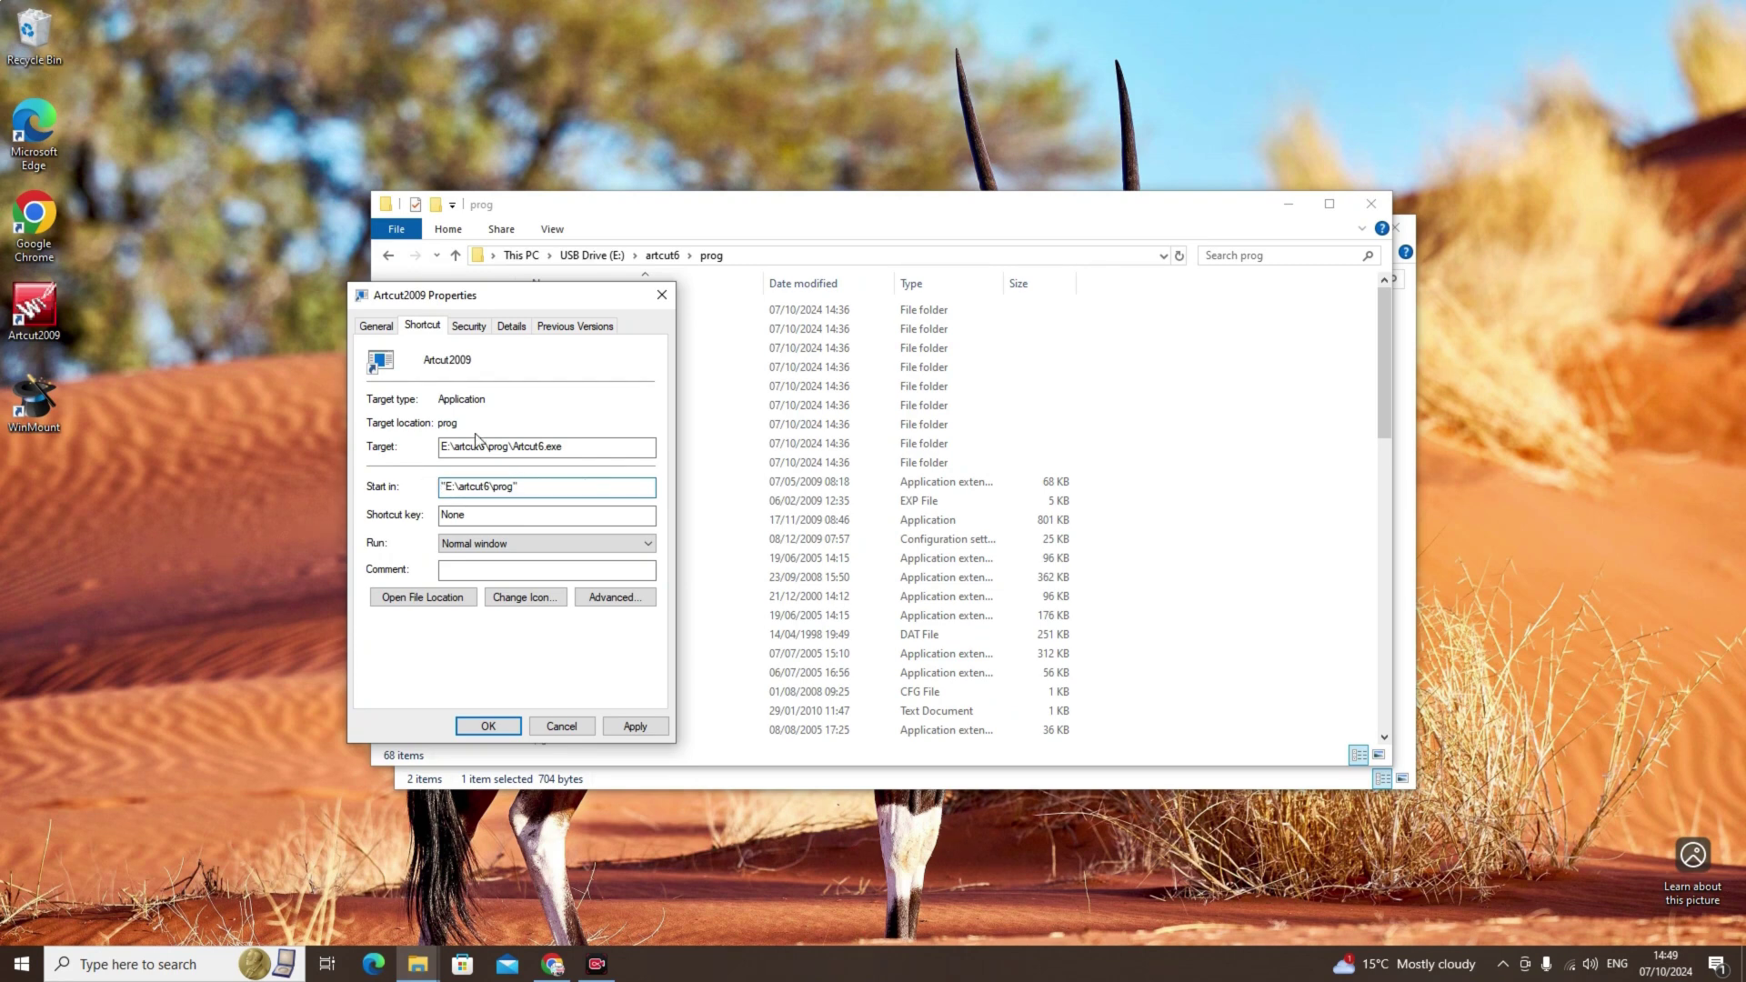
Step: Apply and confirm the shortcut changes with administrator permission, then close the prog window
{"action": "left_click", "coordinate": [636, 723]}
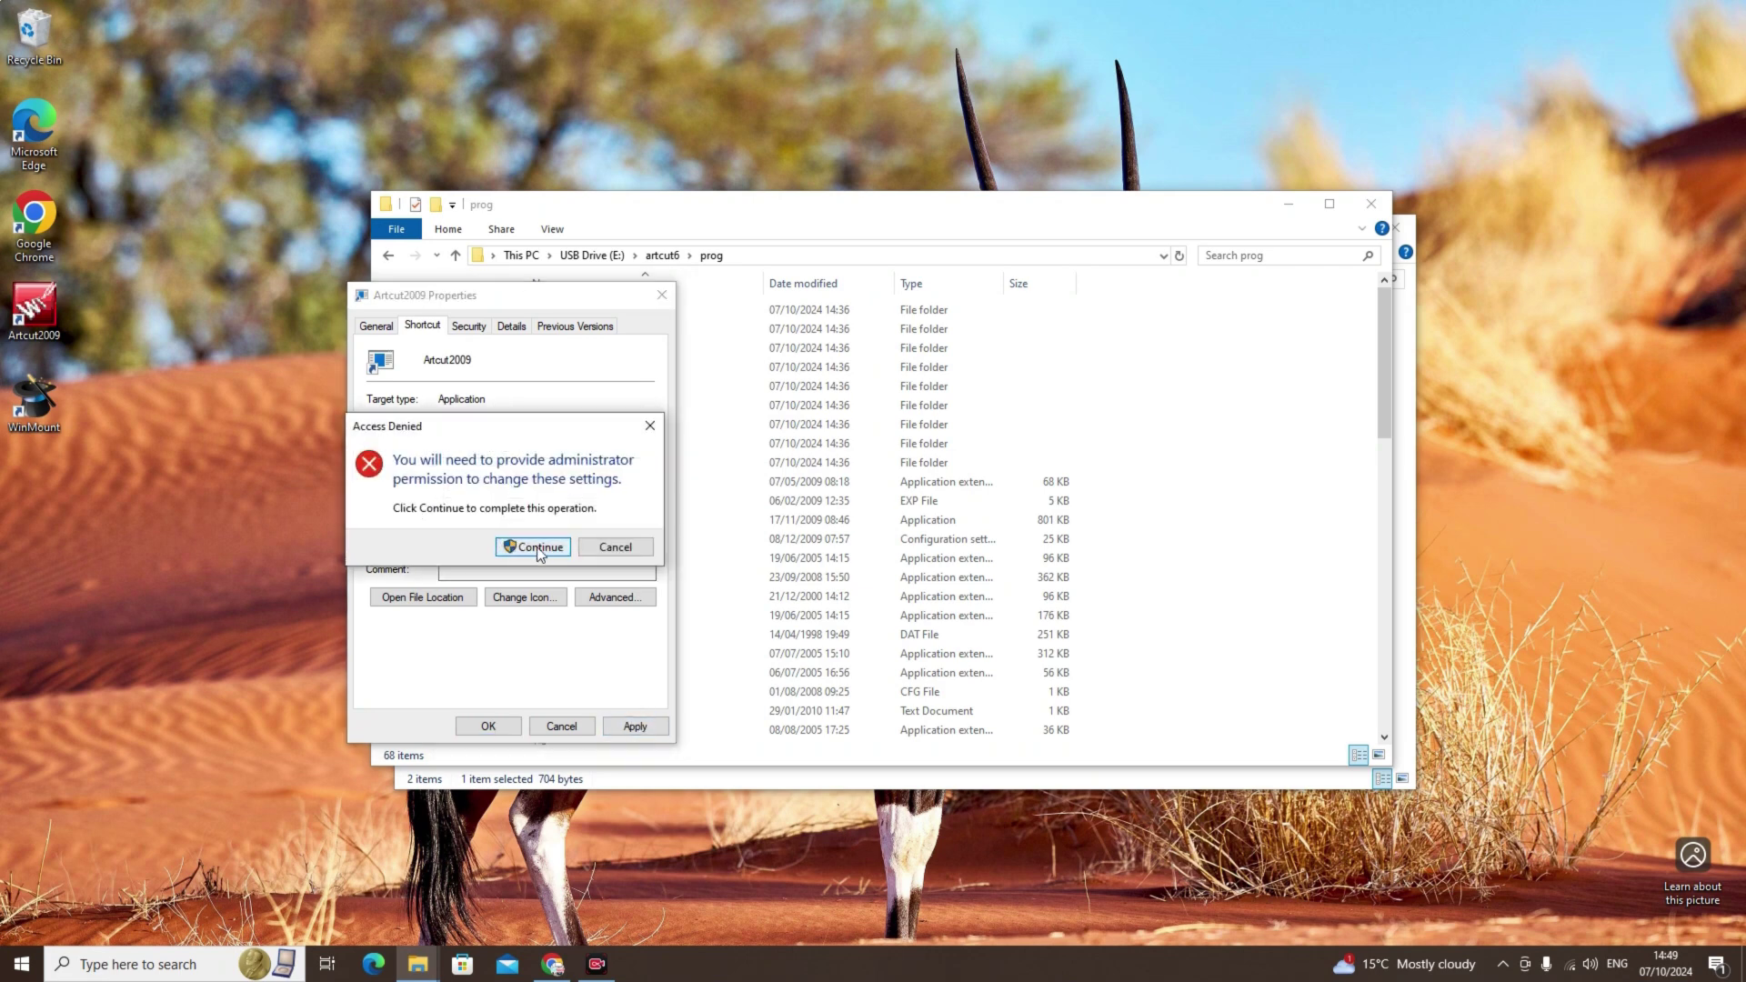
{"action": "left_click", "coordinate": [537, 547]}
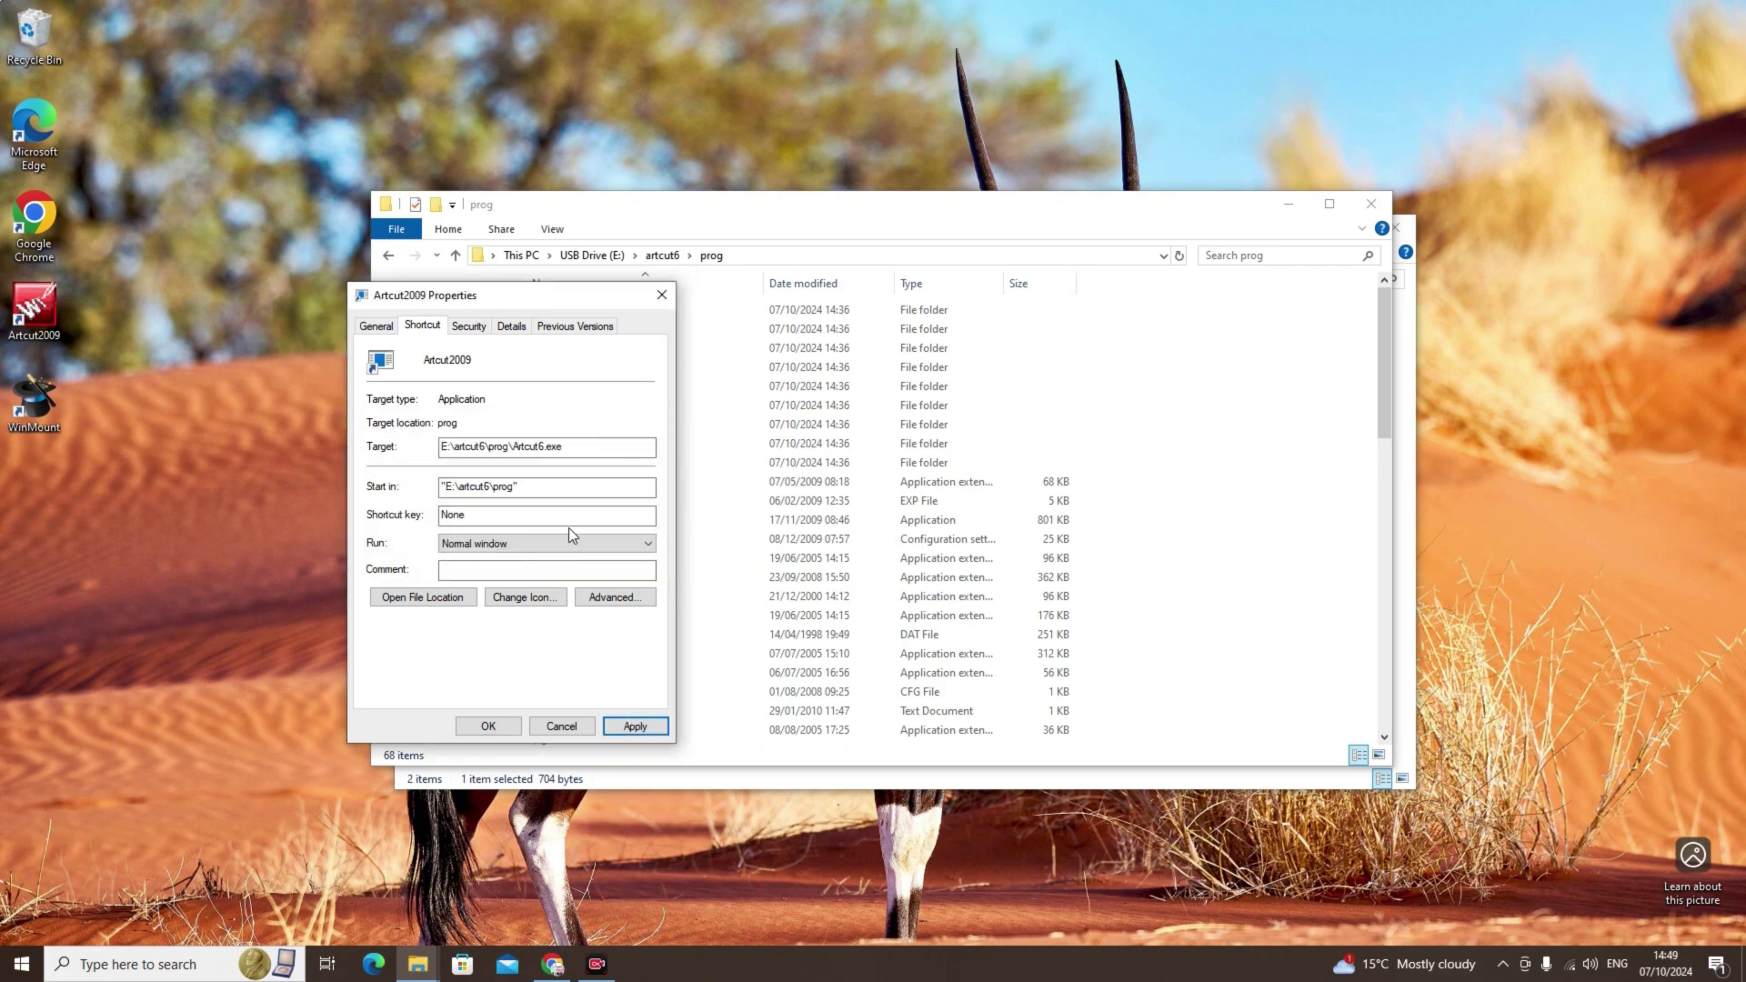
{"action": "left_click", "coordinate": [489, 726]}
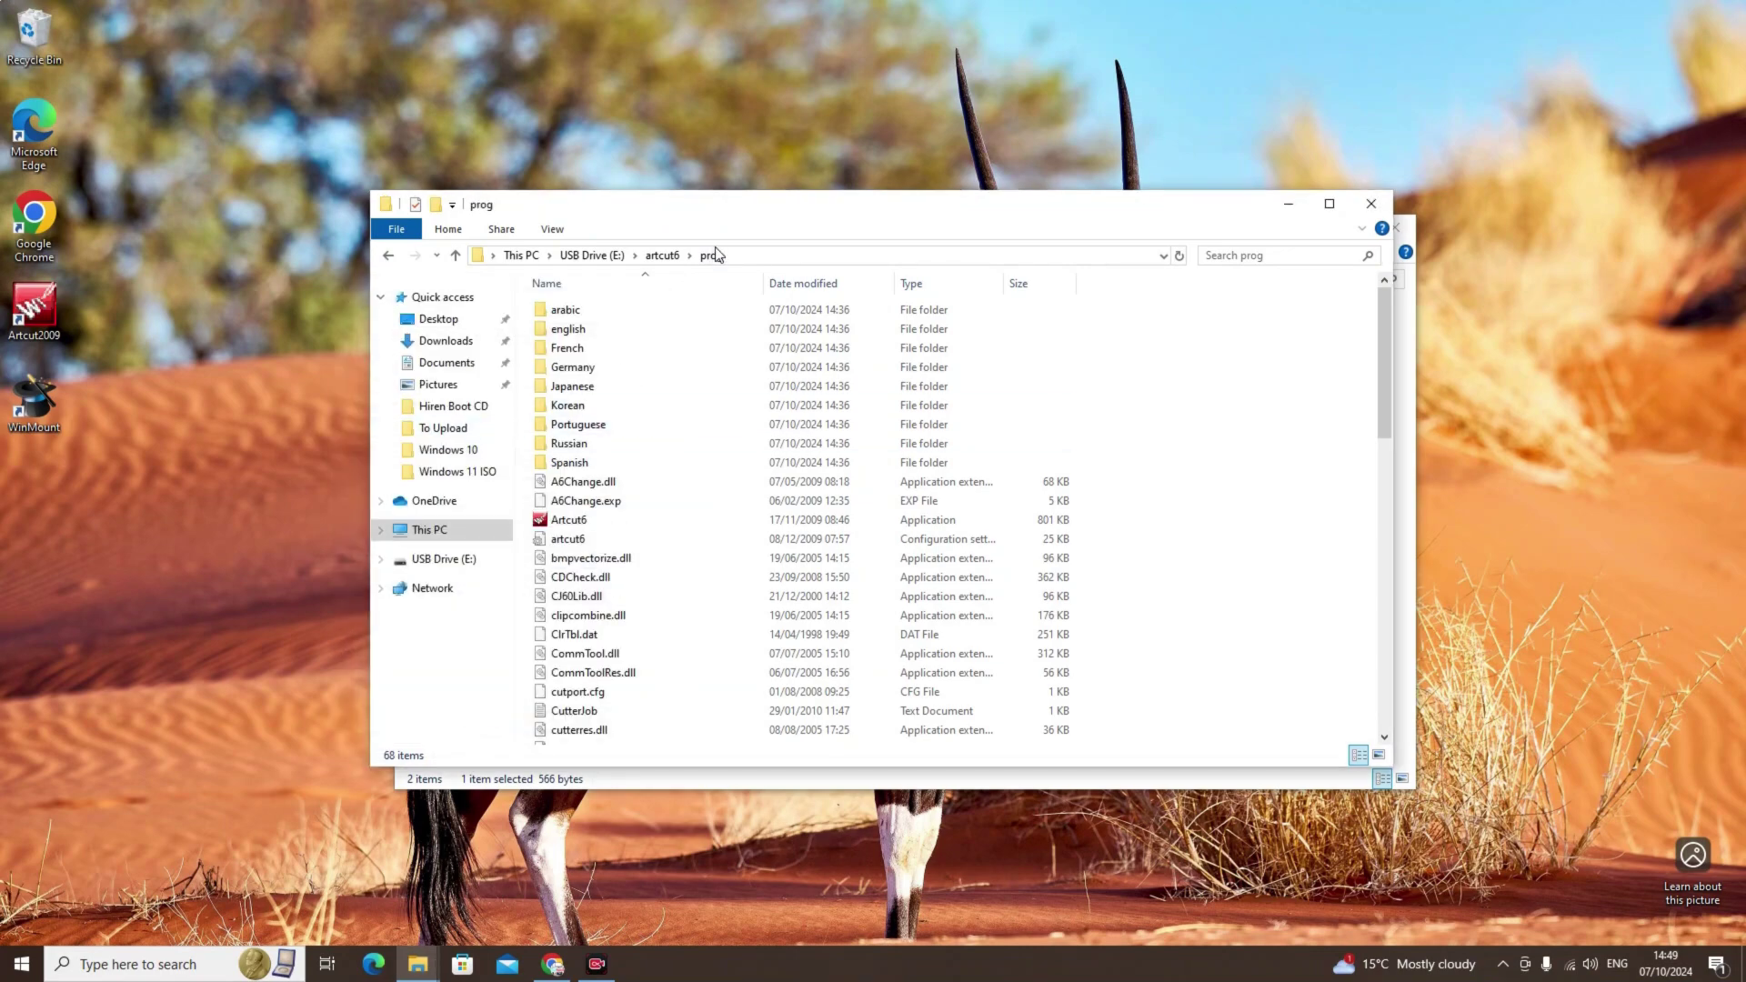
{"action": "left_click_drag", "start_coordinate": [766, 226], "coordinate": [710, 201]}
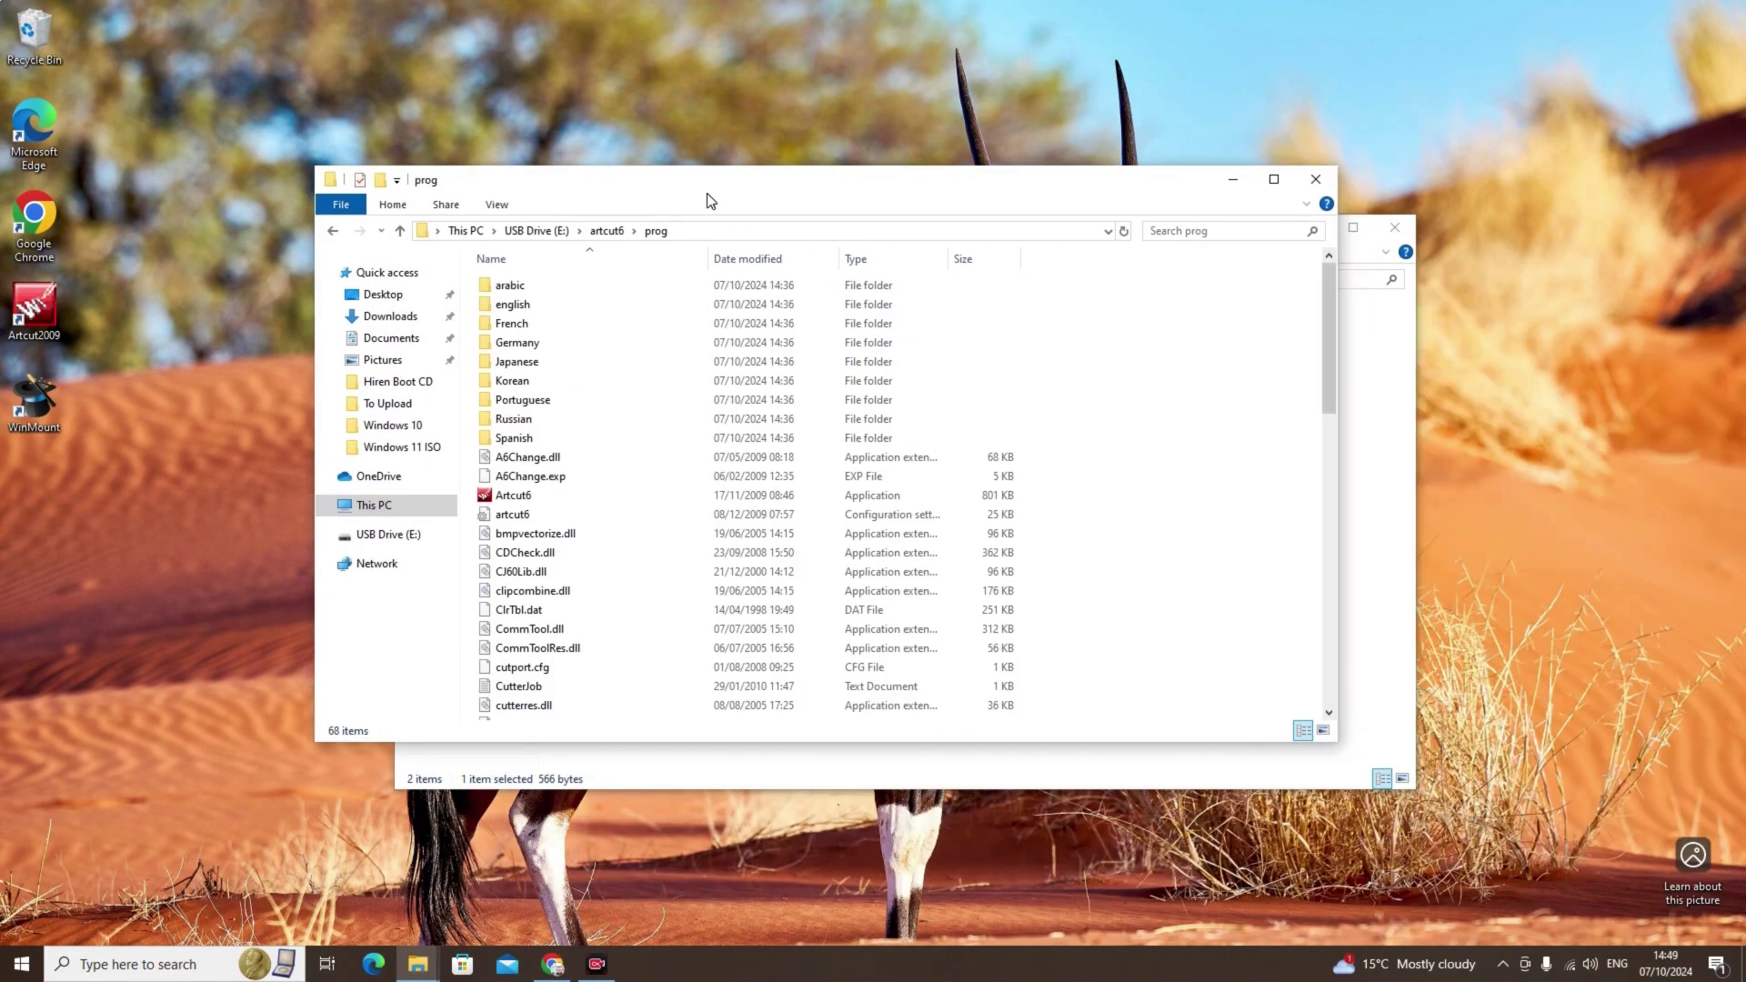
{"action": "left_click", "coordinate": [1316, 181]}
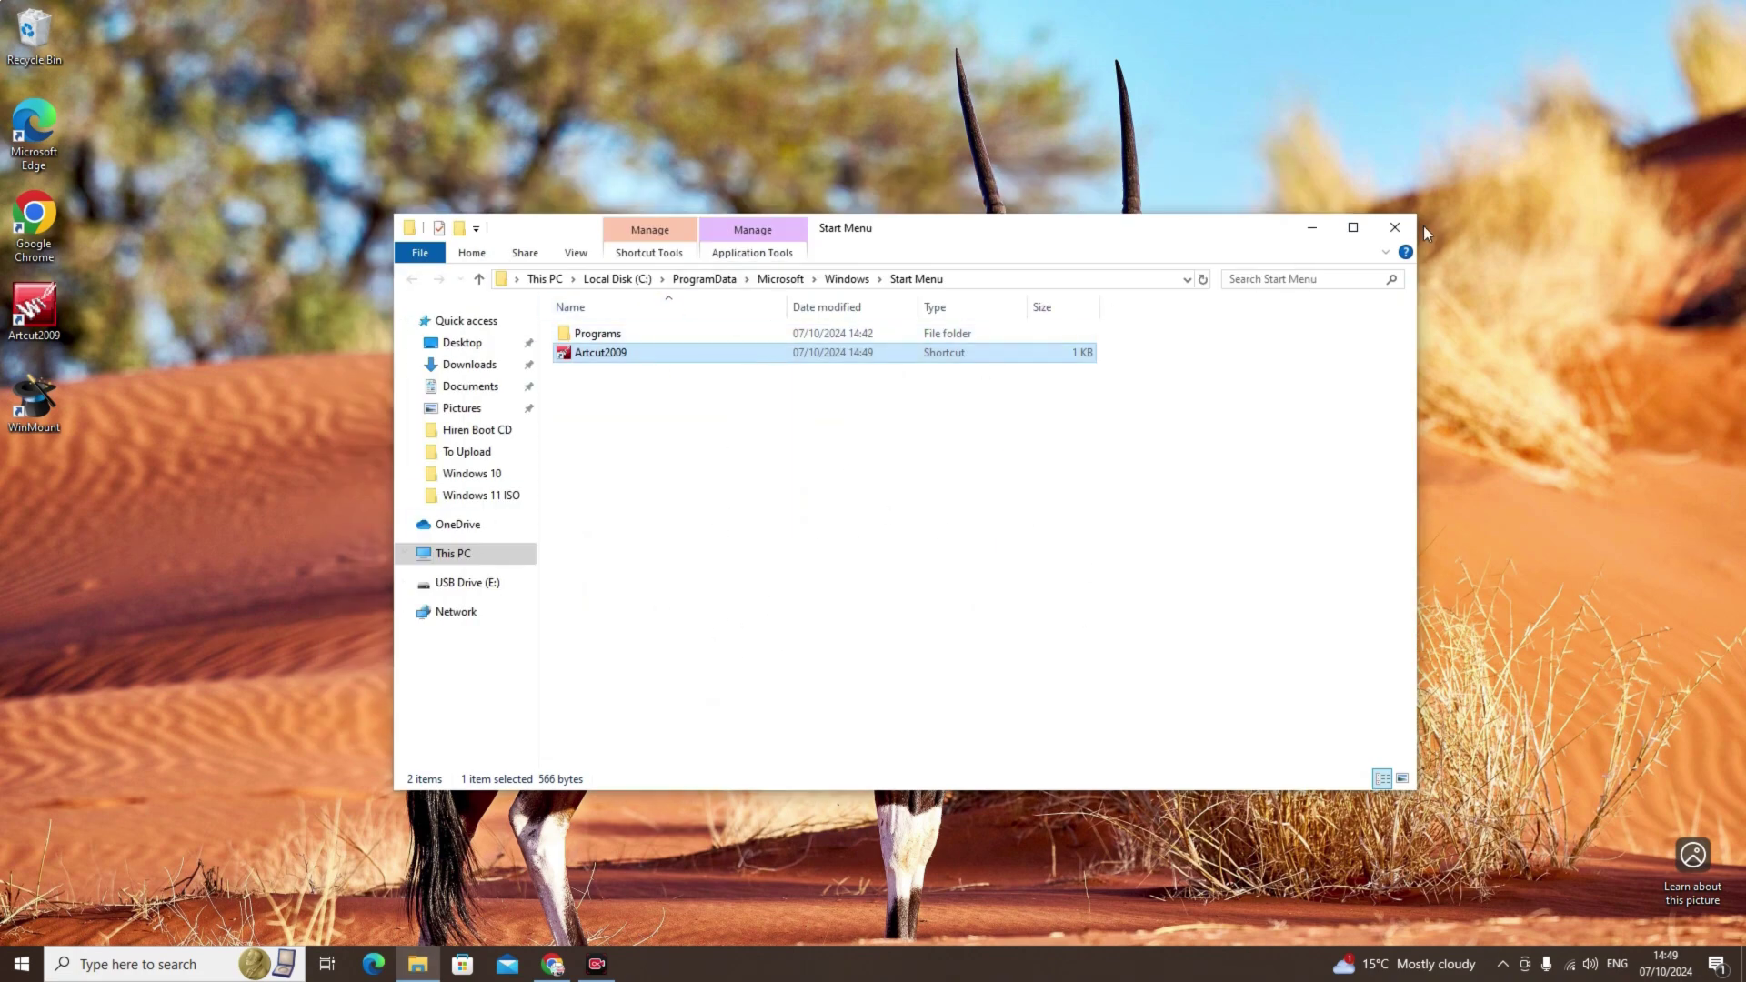
Step: Close the Start Menu folder window
{"action": "left_click", "coordinate": [1397, 228]}
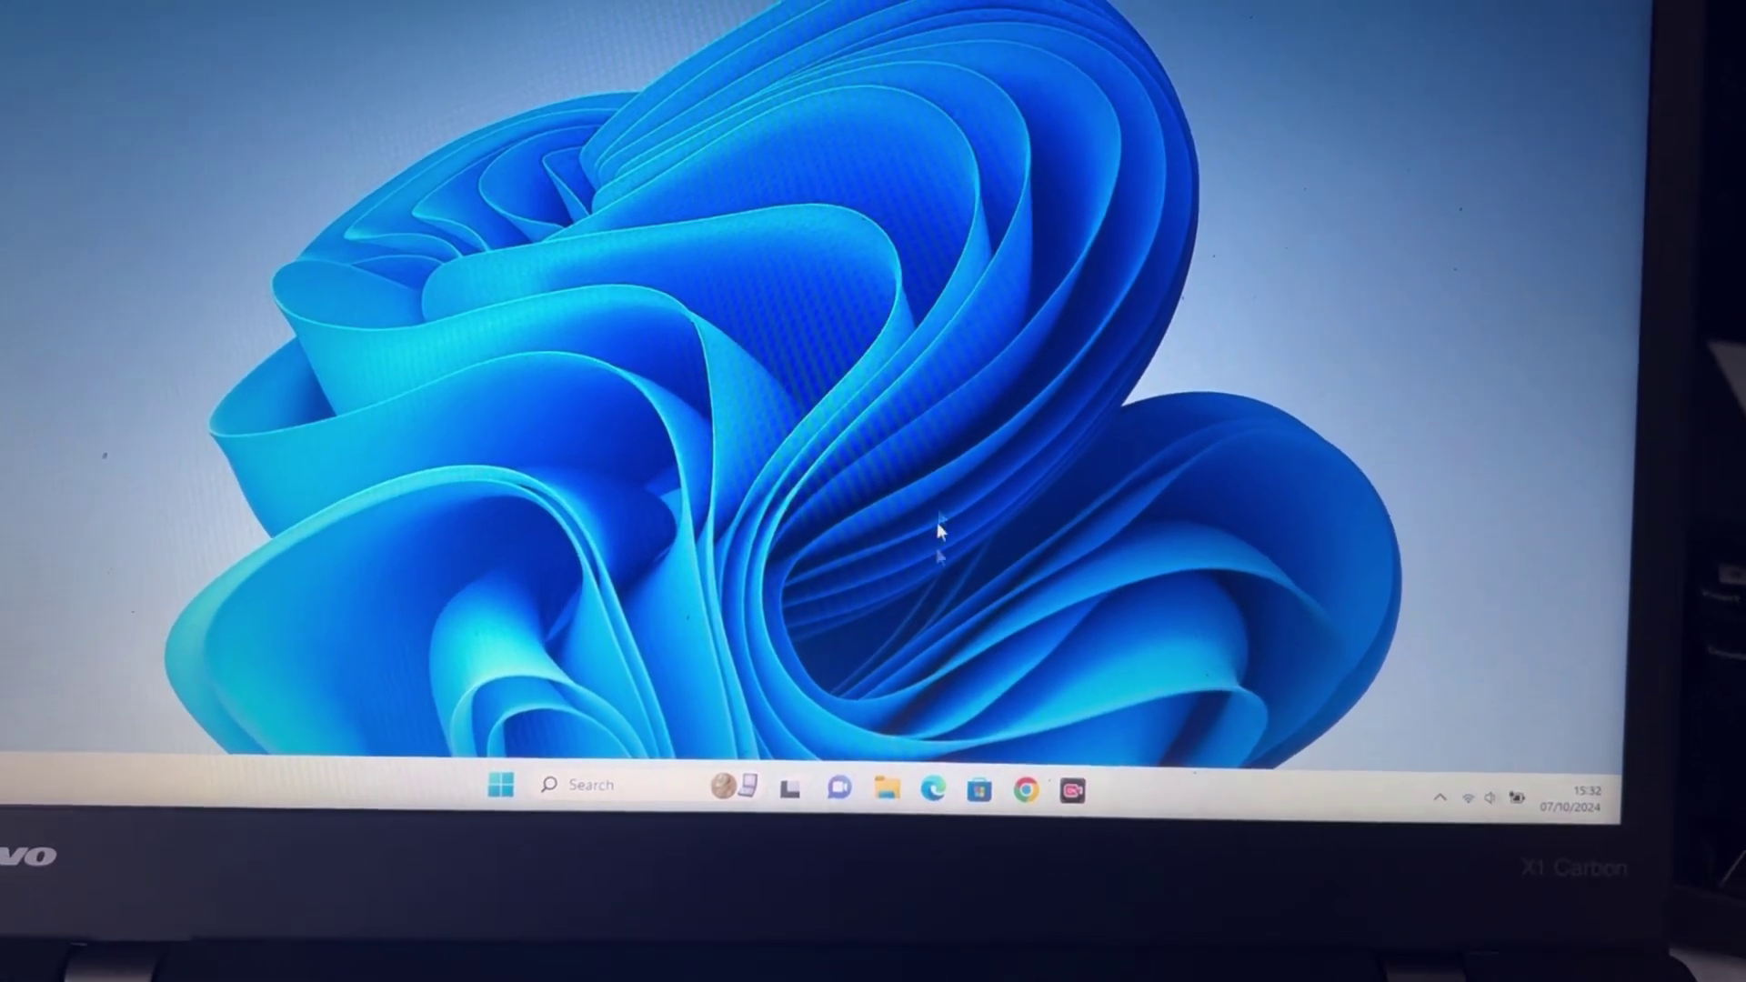
Step: Open the ART-CUT-2009 folder on USB Drive (D:) in a new File Explorer window
{"action": "left_click", "coordinate": [887, 793]}
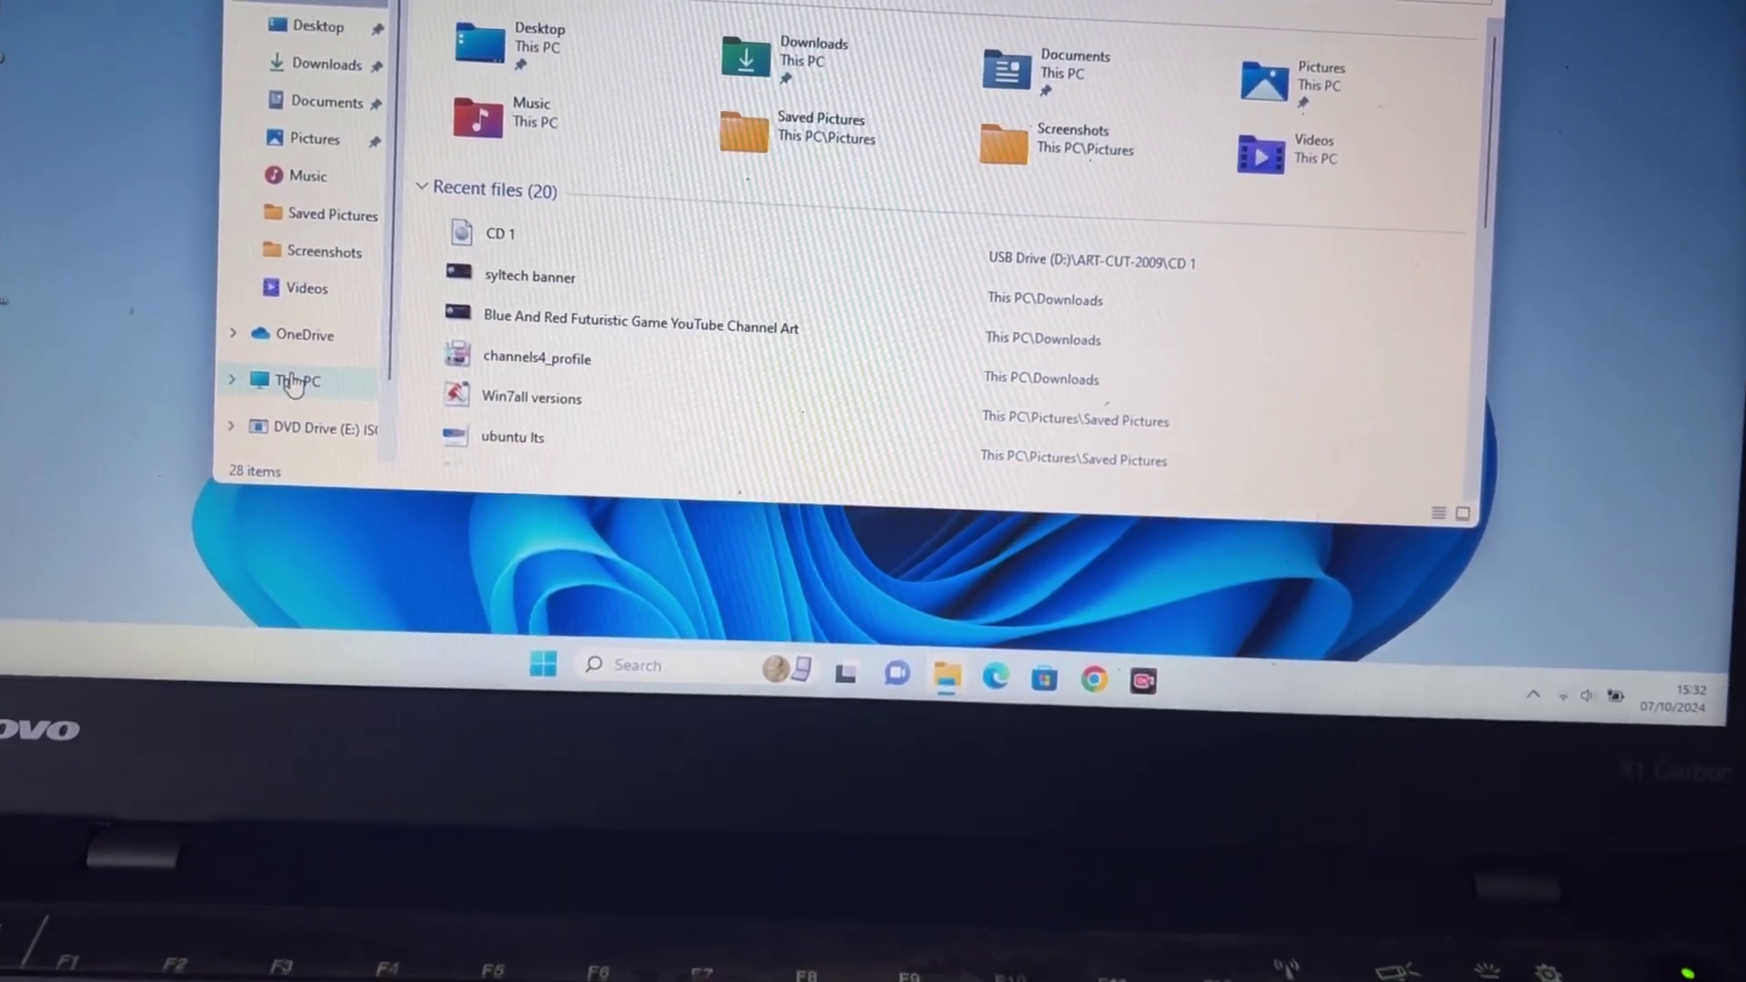
{"action": "left_click", "coordinate": [293, 382]}
{"action": "double_click", "coordinate": [778, 198]}
{"action": "left_click", "coordinate": [418, 111]}
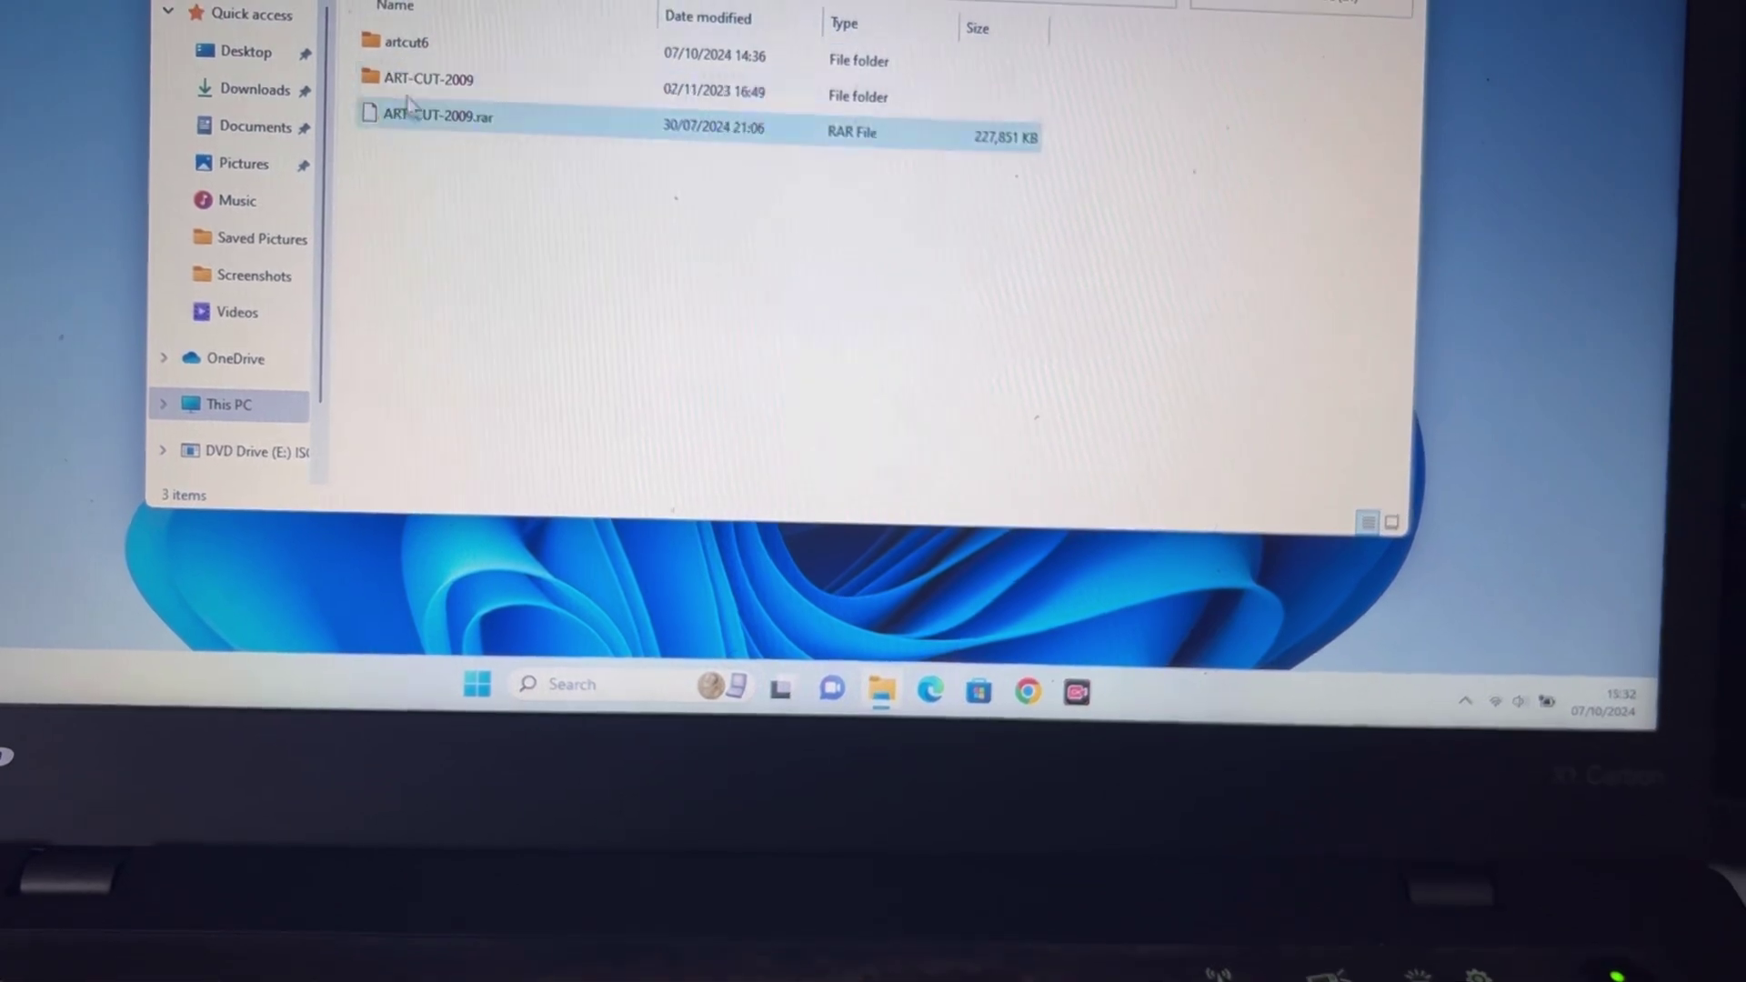
{"action": "left_click", "coordinate": [414, 83]}
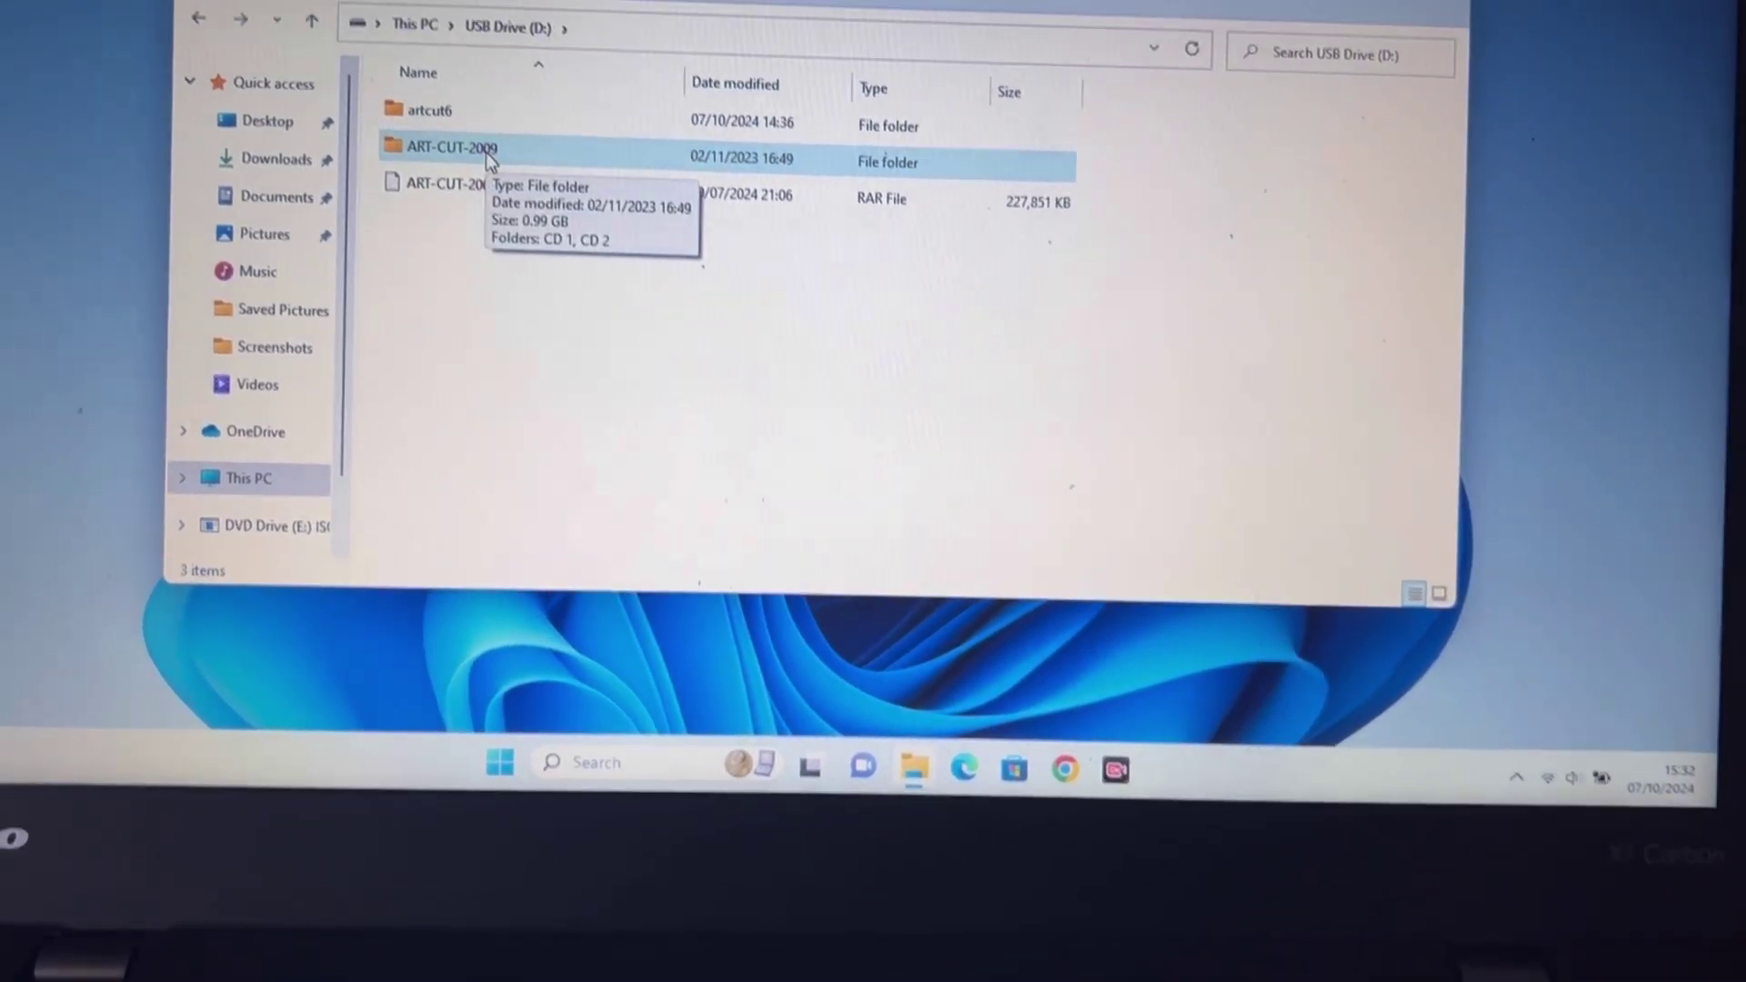
{"action": "double_click", "coordinate": [486, 151]}
Step: Open the CD 1 folder and mount its CD 1 disc image
{"action": "left_click", "coordinate": [450, 114]}
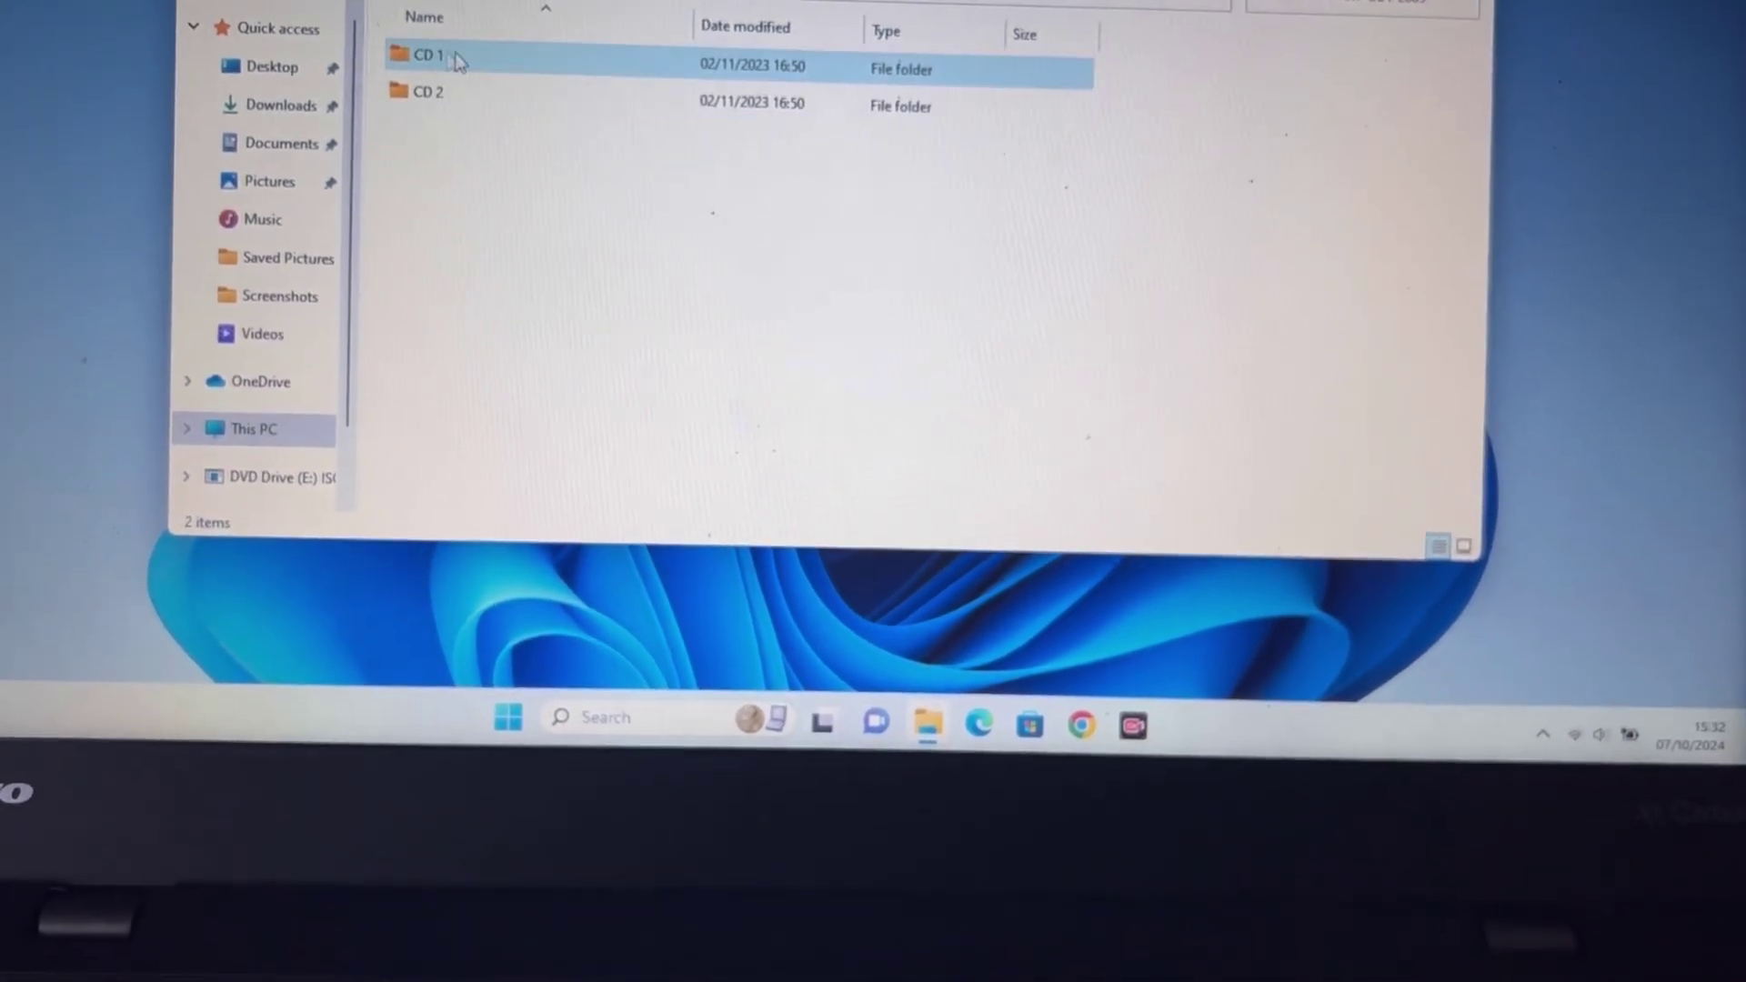
{"action": "double_click", "coordinate": [452, 58]}
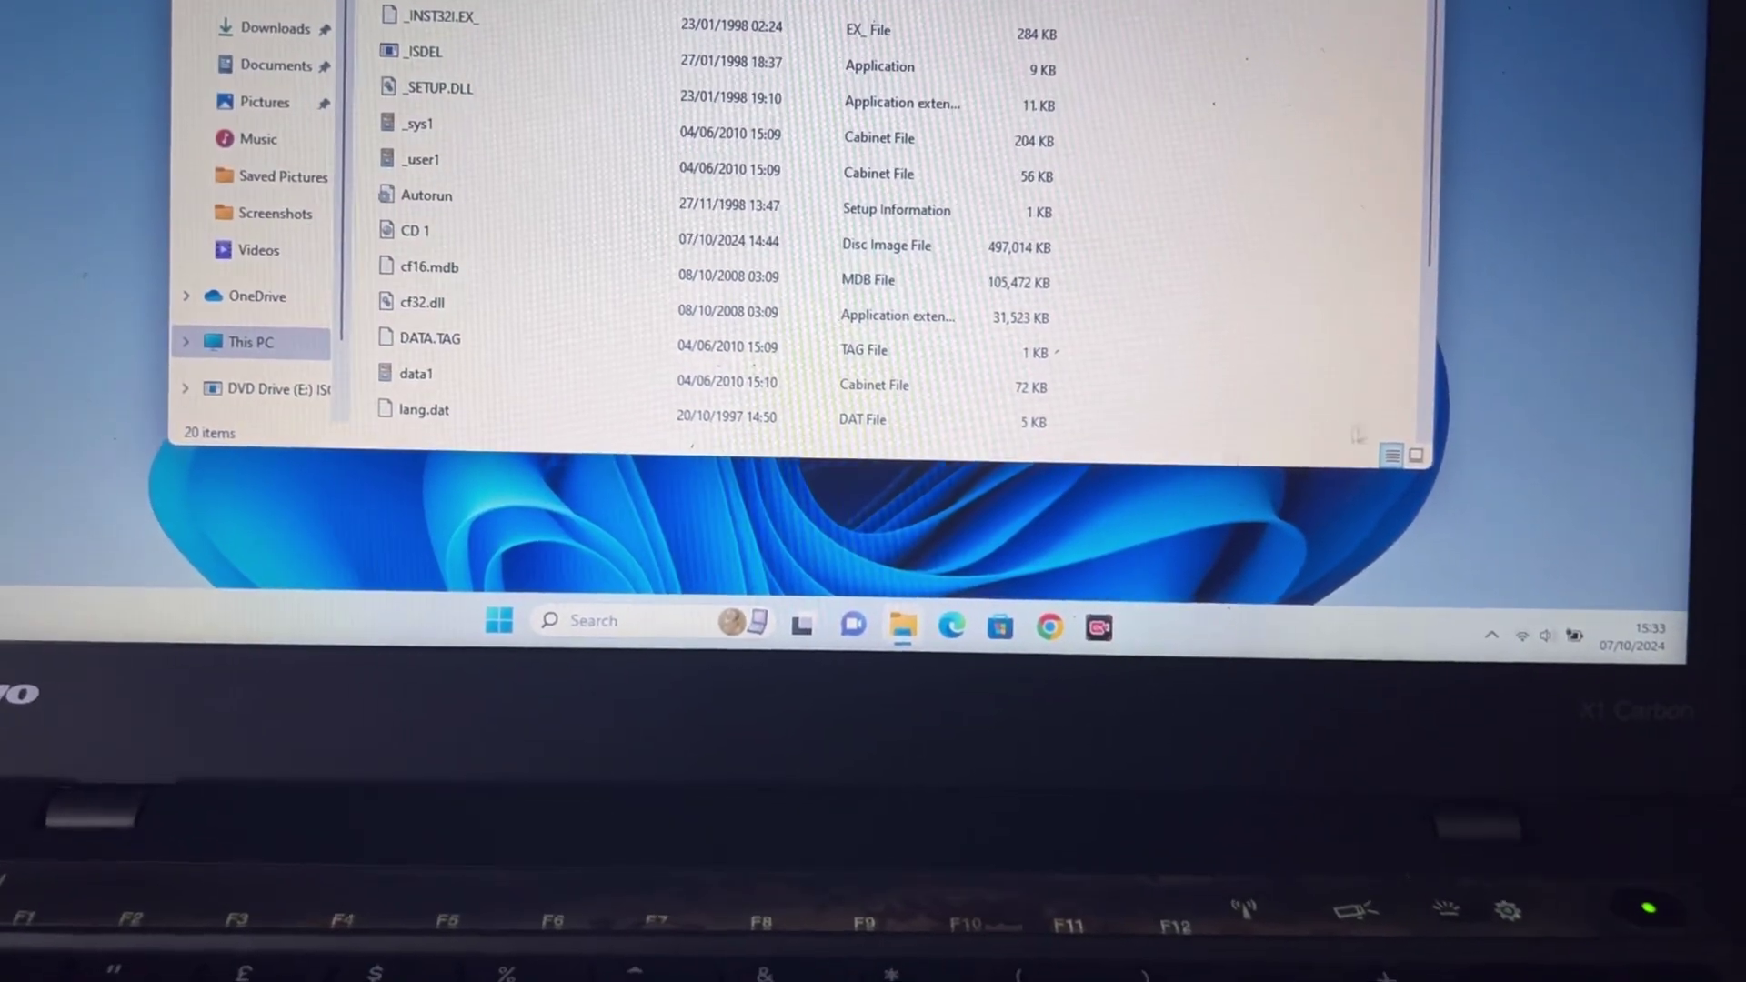
{"action": "scroll", "coordinate": [1428, 436], "scroll_direction": "down", "scroll_amount": 3}
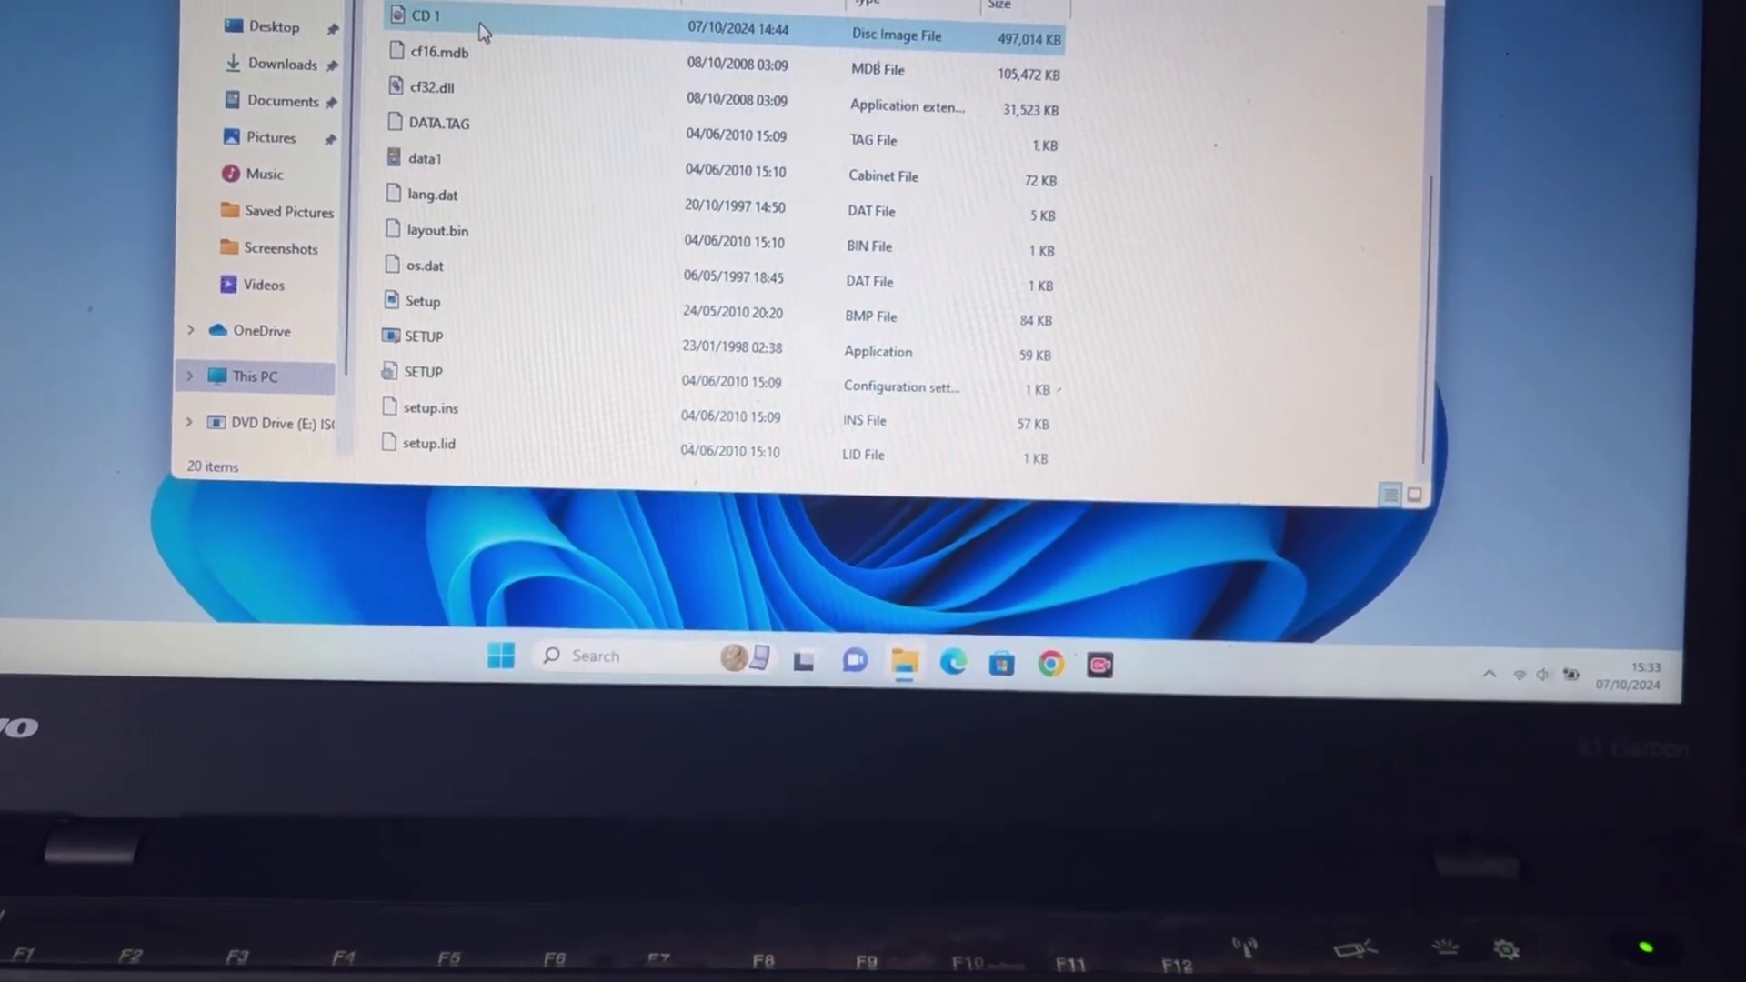
{"action": "double_click", "coordinate": [475, 27]}
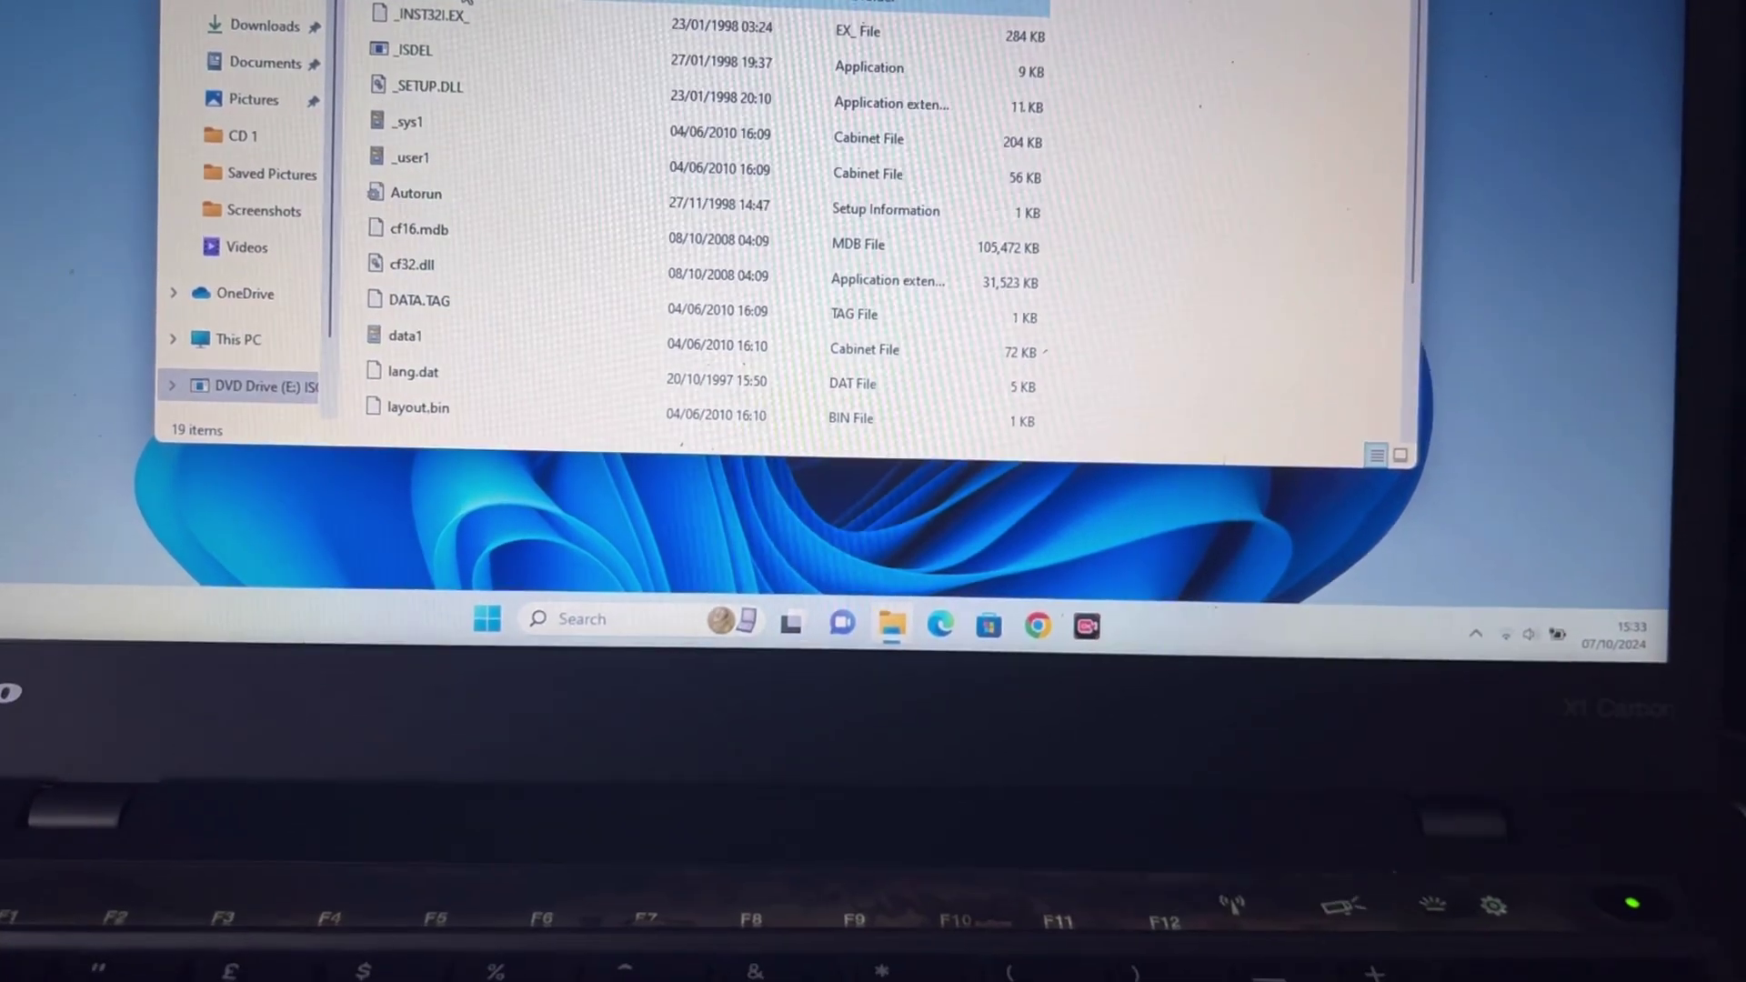